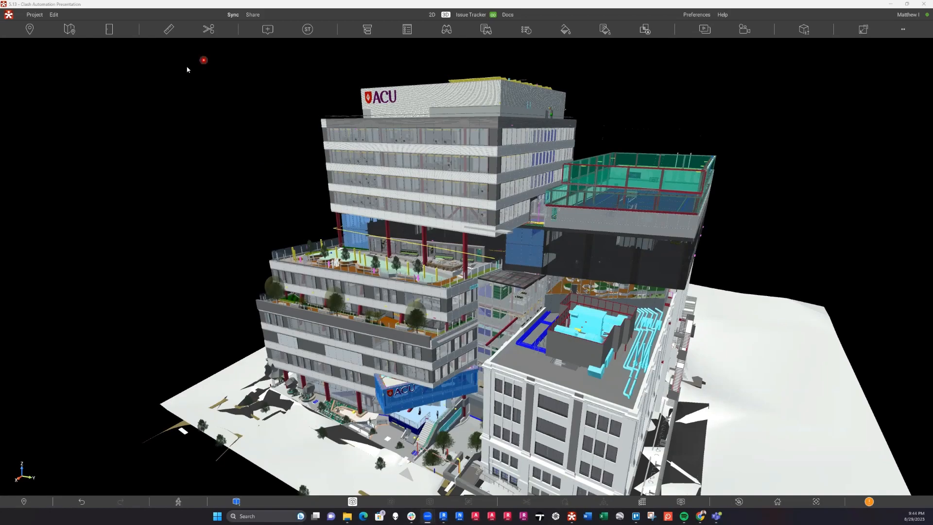
# - Open the saved "Structural model" viewpoint from the Structural viewpoint folder
pyautogui.click(30, 31)
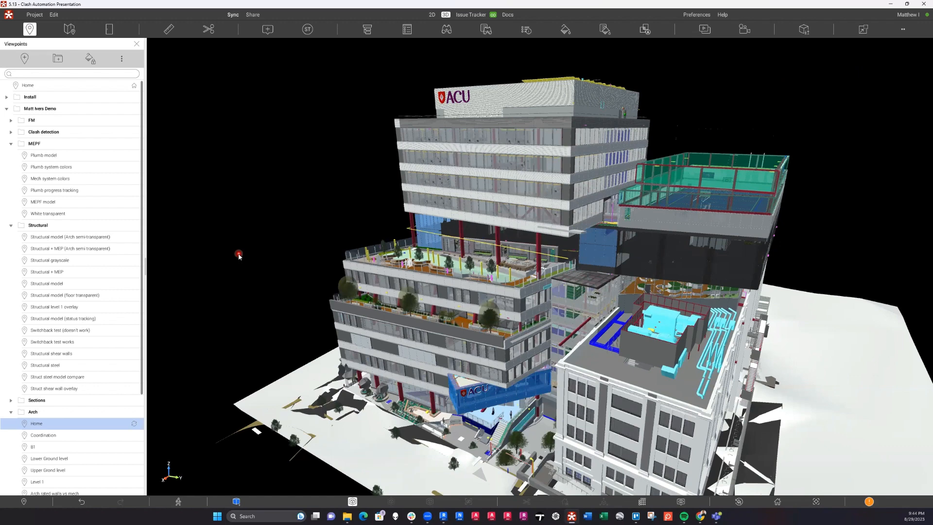
pyautogui.click(59, 282)
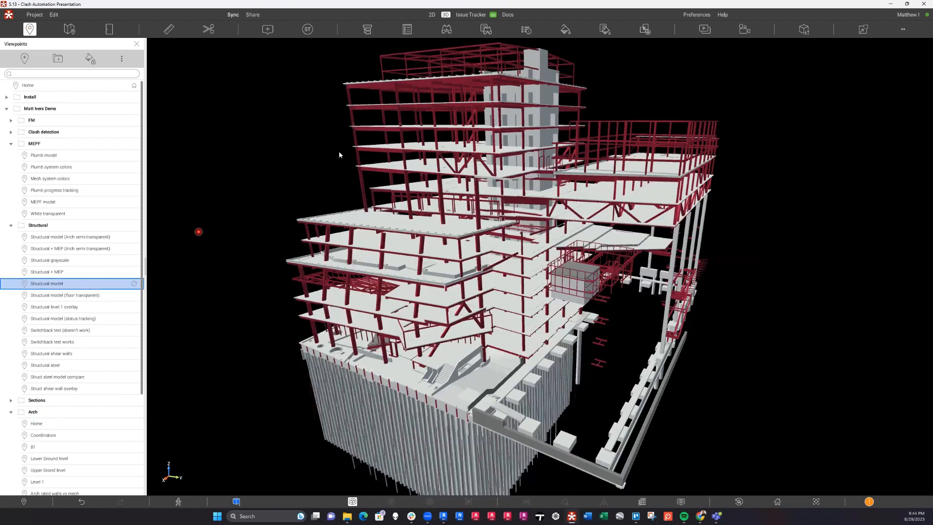
pyautogui.click(339, 152)
pyautogui.moveTo(356, 136); pyautogui.dragTo(364, 151, button='middle')
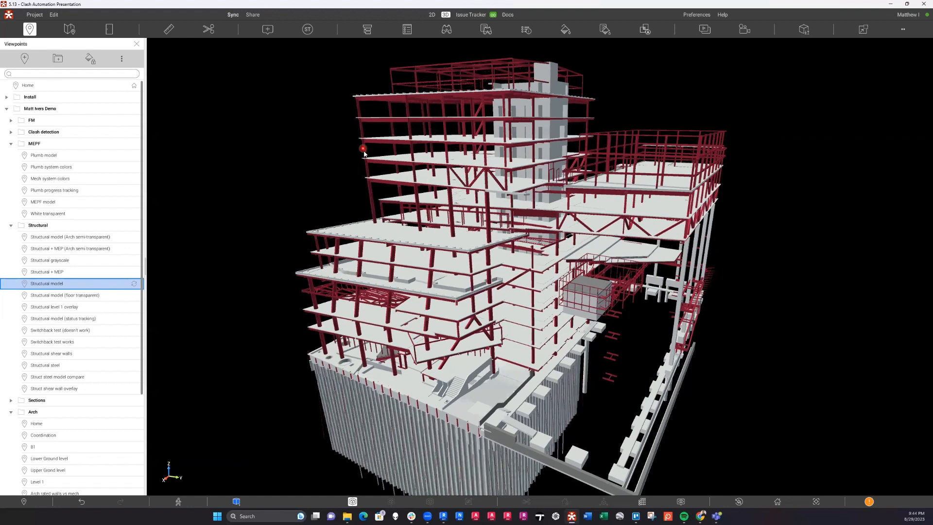
pyautogui.scroll(3, 407, 151)
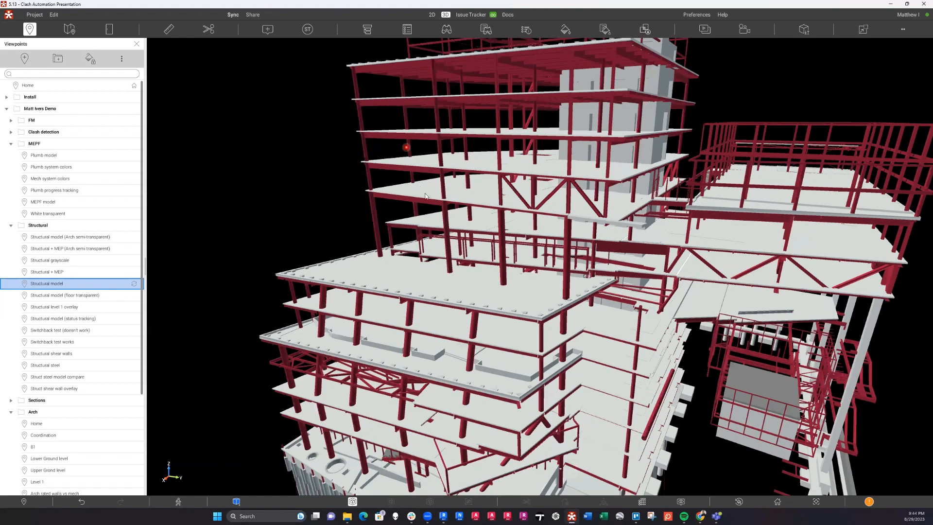
pyautogui.scroll(-3, 426, 189)
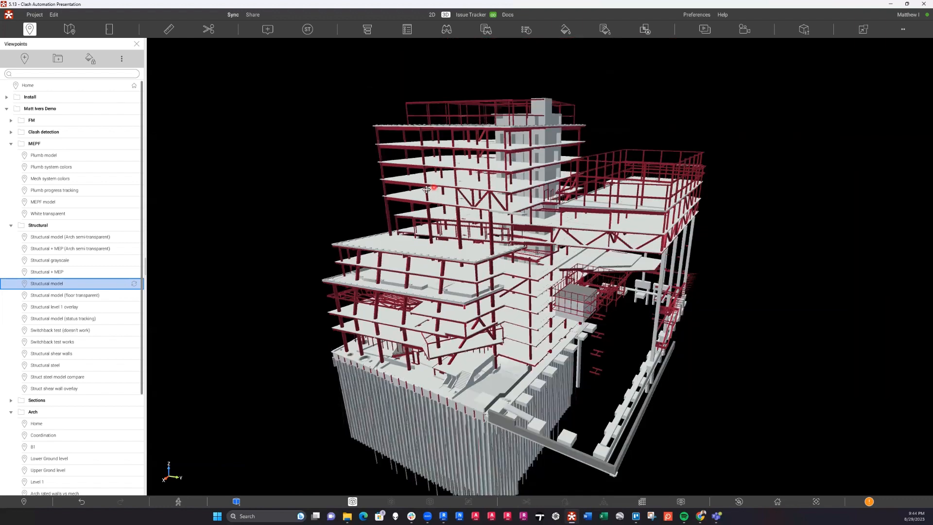
pyautogui.moveTo(380, 206); pyautogui.dragTo(365, 211, button='middle')
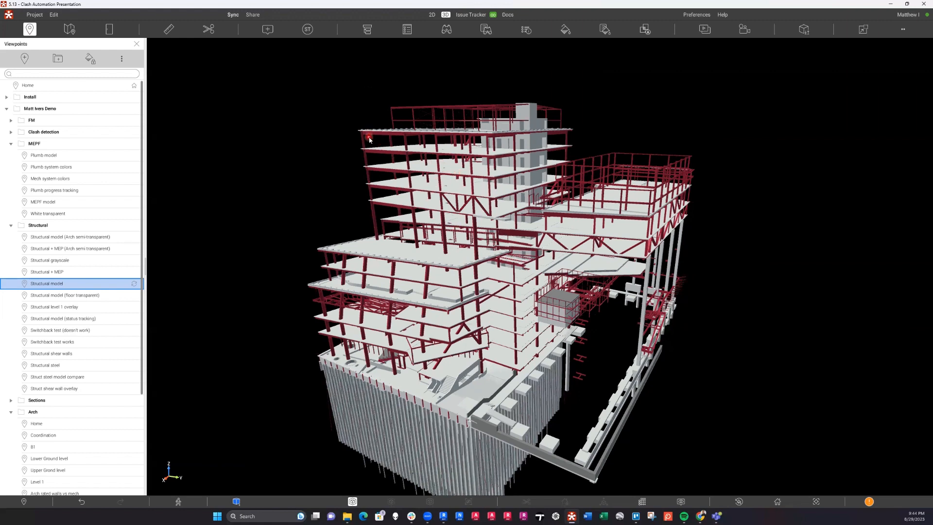
# - Show the properties of a steel column just above the podium roof and search them for "material"
pyautogui.click(407, 31)
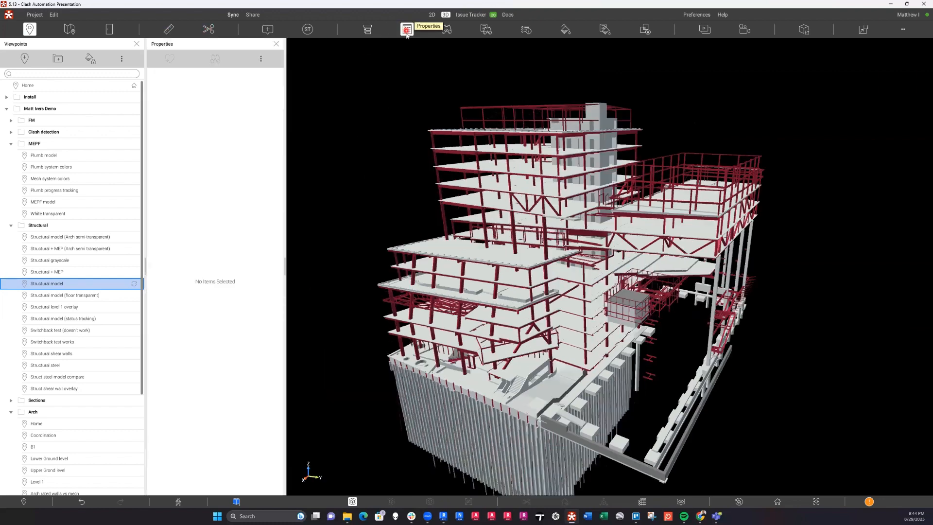
pyautogui.click(486, 224)
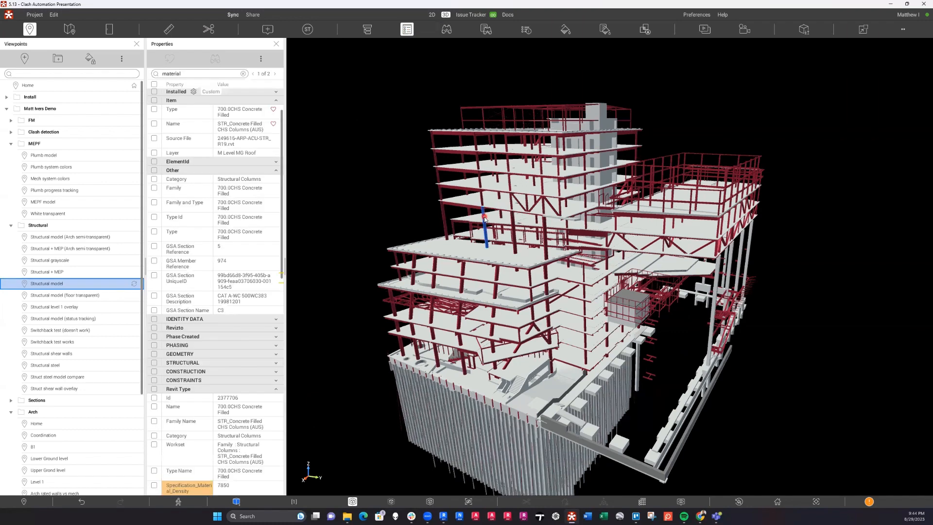
pyautogui.click(243, 74)
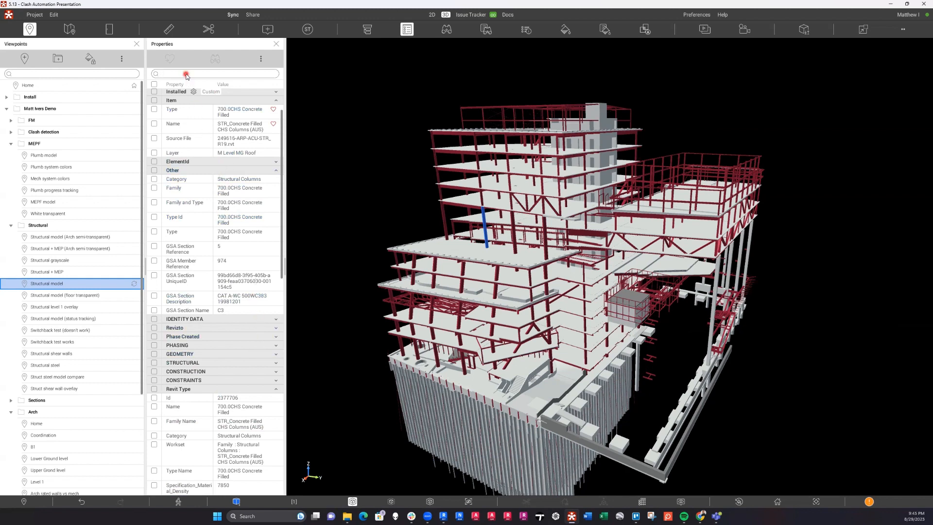
pyautogui.write('material')
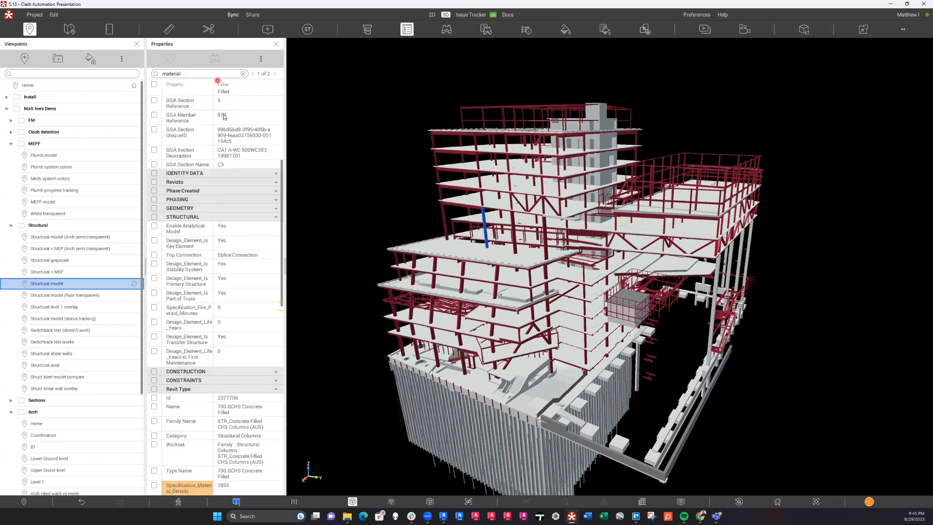
pyautogui.scroll(-3, 216, 340)
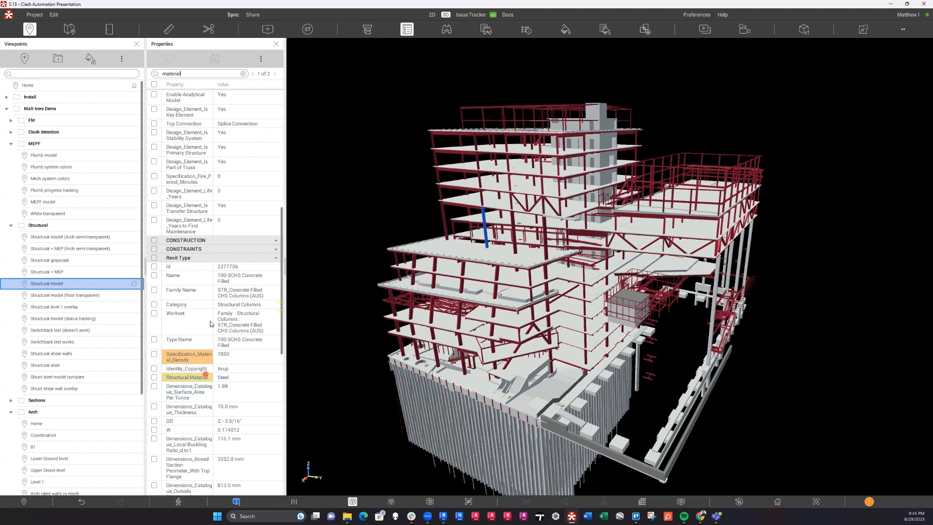
# - Create a new object search from the column's Revit Type property Structural Material = Steel
pyautogui.click(164, 378)
pyautogui.rightClick(168, 379)
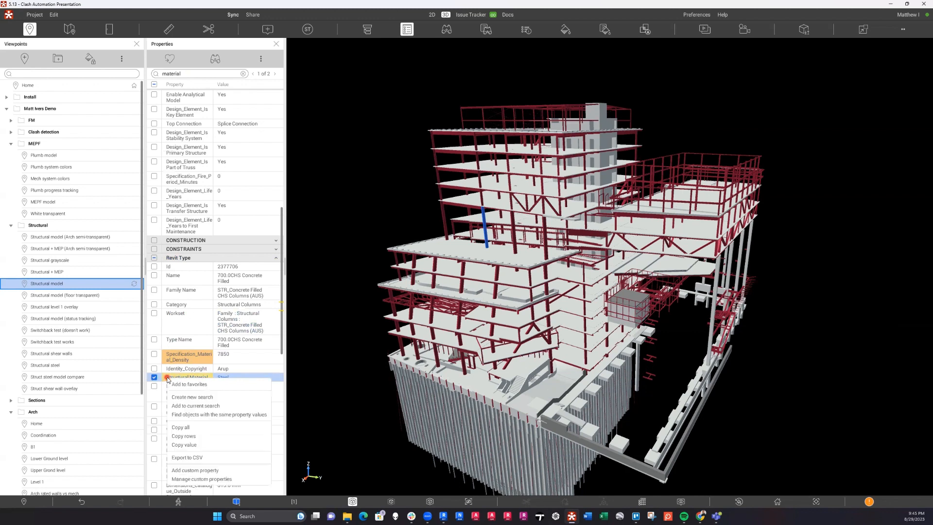
pyautogui.click(195, 397)
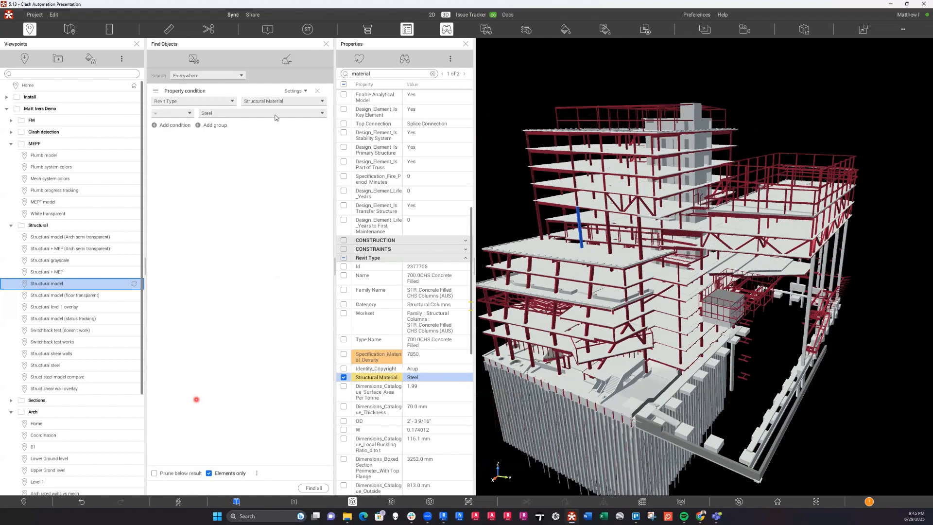
# - Limit the search to the "Structural model" search set and find all matching objects
pyautogui.click(268, 58)
pyautogui.click(246, 125)
pyautogui.click(230, 76)
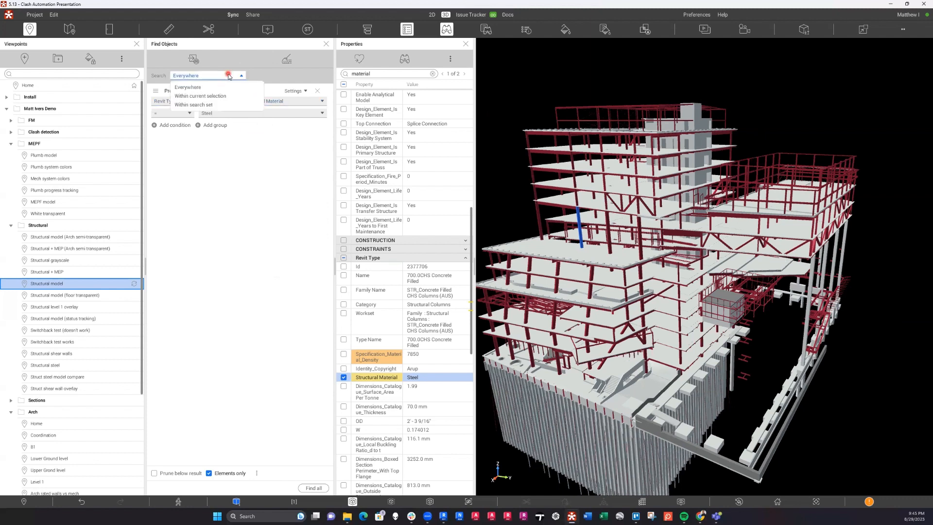
pyautogui.click(209, 104)
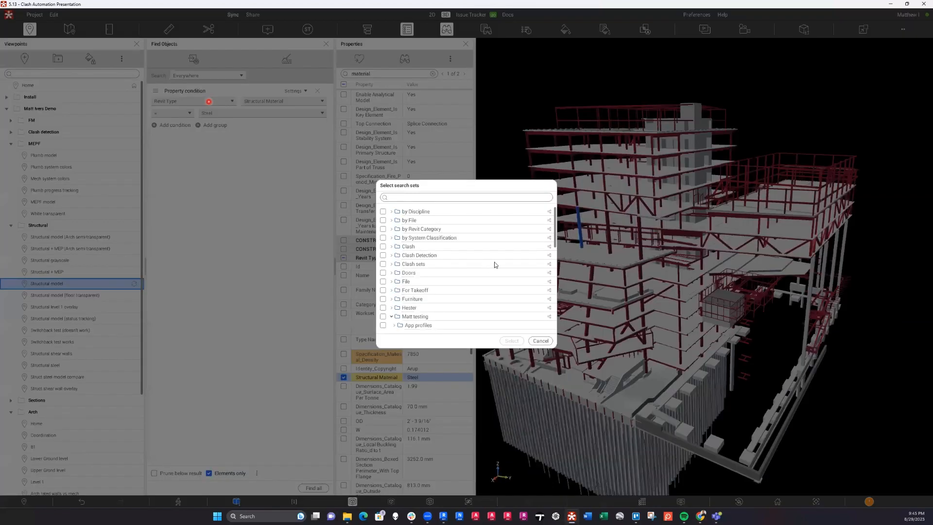
pyautogui.scroll(-4, 452, 282)
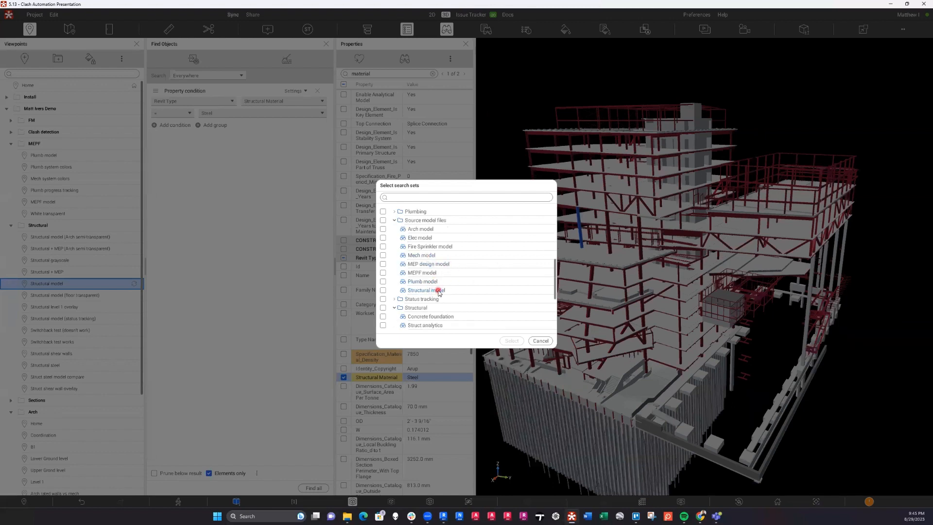
pyautogui.click(428, 291)
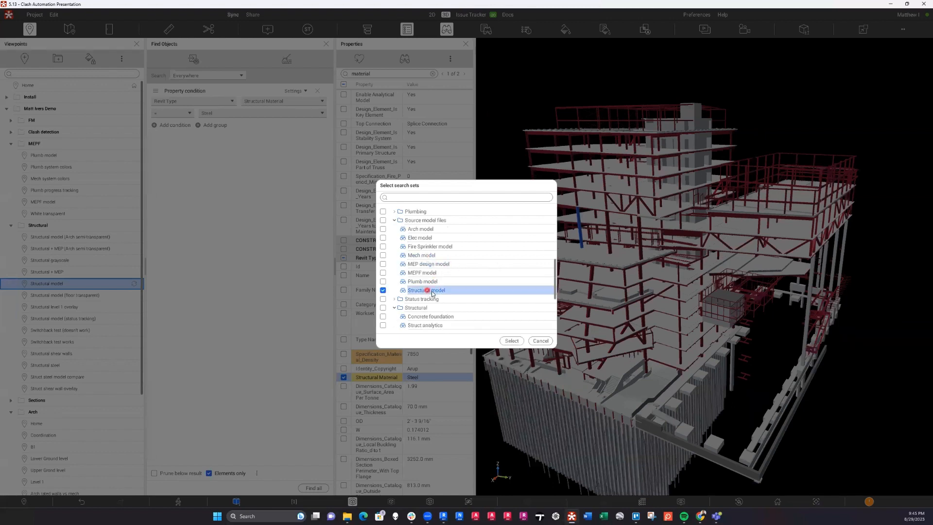
pyautogui.click(512, 341)
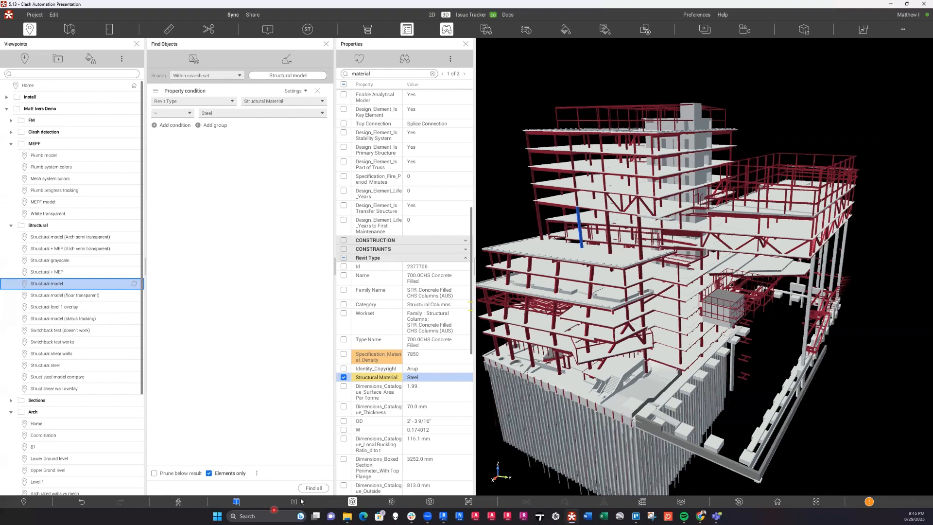
pyautogui.click(315, 488)
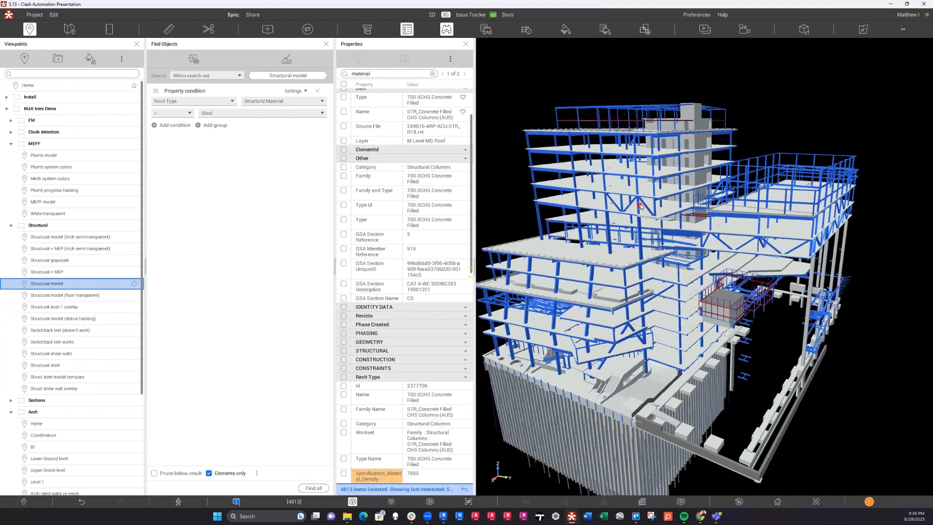
# - Select a rooftop beam that the search missed and add its Item Name property to the current search
pyautogui.moveTo(623, 142); pyautogui.dragTo(657, 145, button='middle')
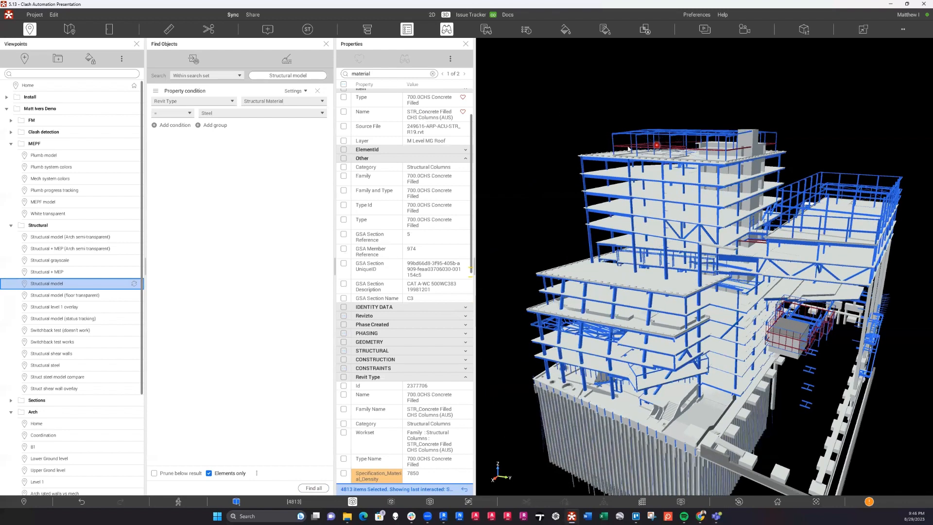
pyautogui.scroll(3, 627, 150)
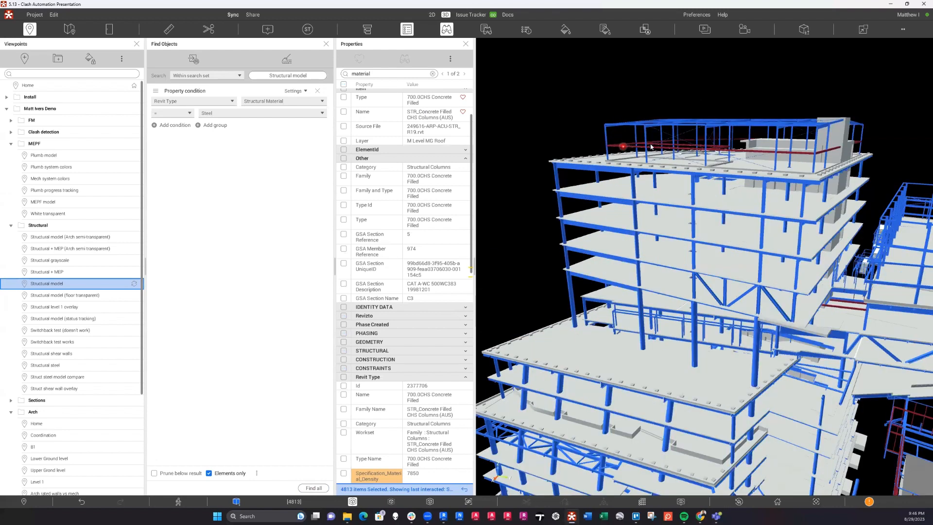
pyautogui.scroll(2, 619, 147)
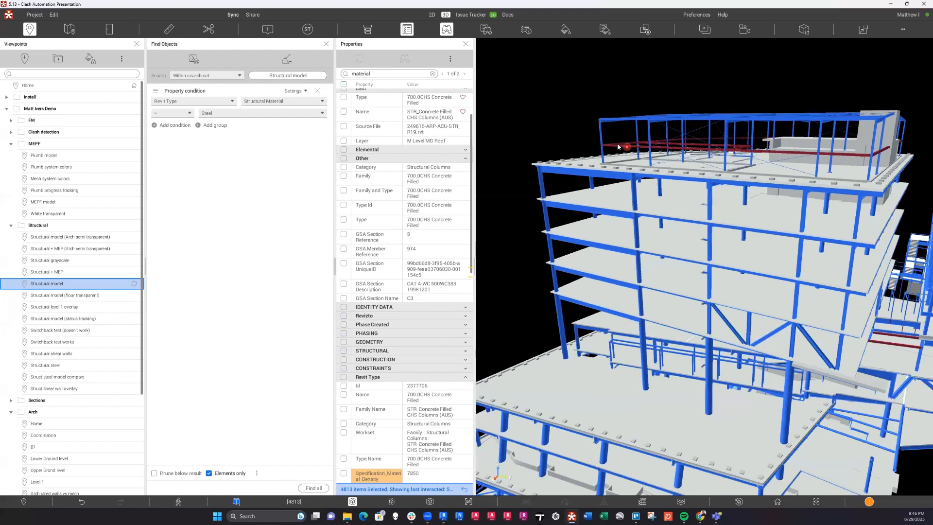
pyautogui.click(618, 147)
pyautogui.scroll(1, 618, 147)
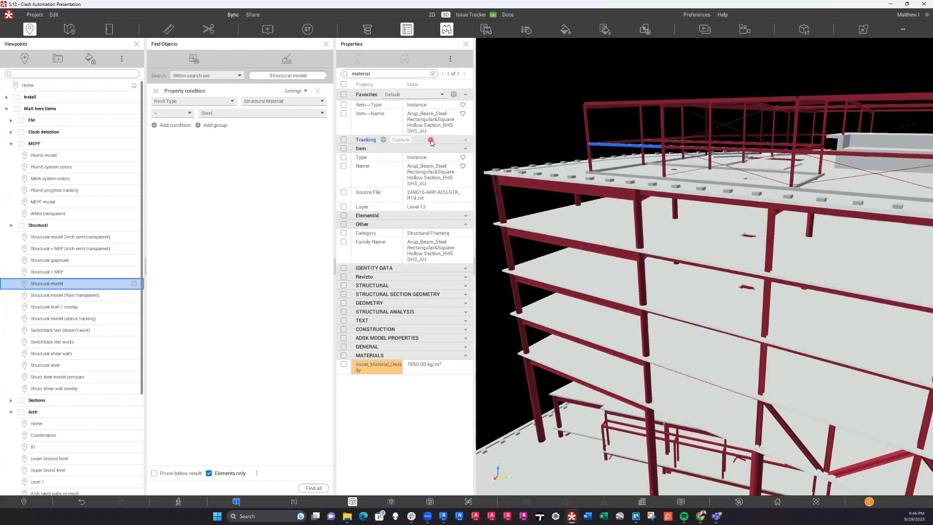
pyautogui.click(345, 113)
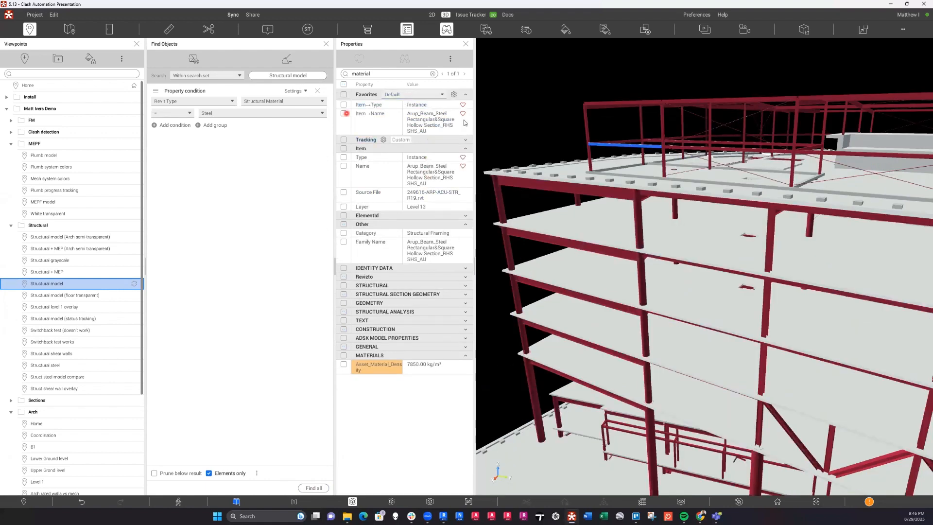
pyautogui.click(585, 137)
pyautogui.click(381, 115)
pyautogui.click(356, 115)
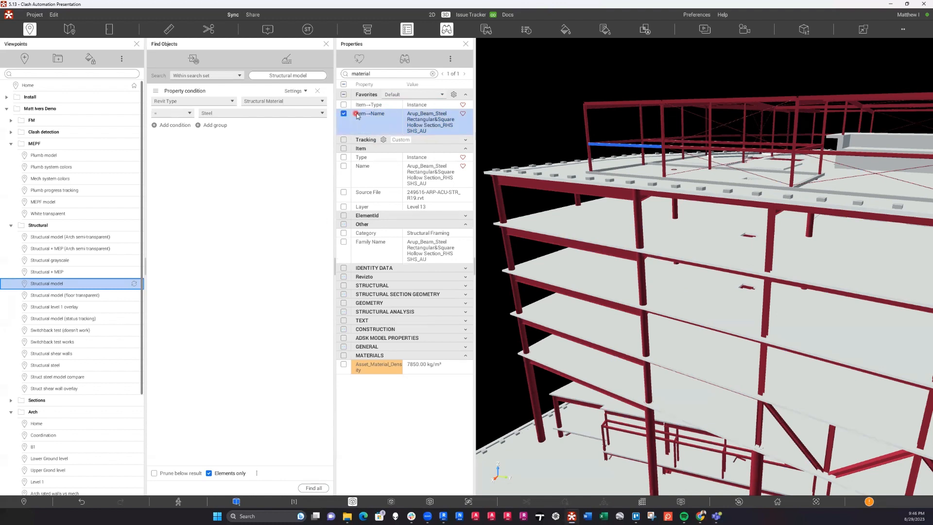
pyautogui.rightClick(357, 116)
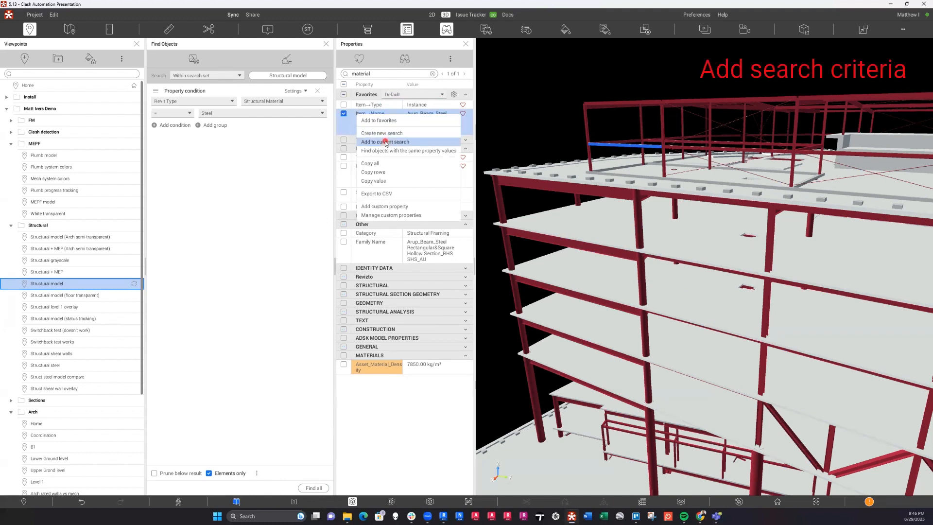
pyautogui.click(374, 141)
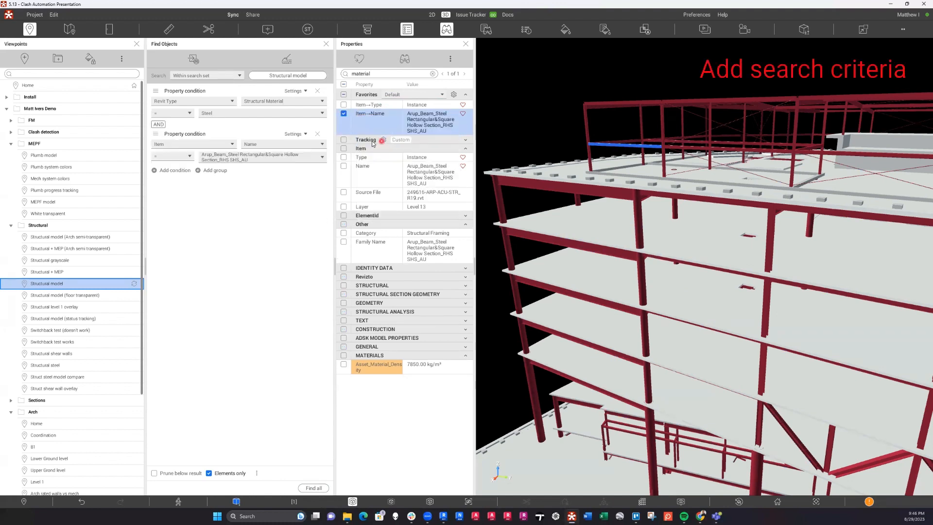
# - Join the two search conditions with OR and set the Name condition to contains "Steel"
pyautogui.click(163, 125)
pyautogui.click(183, 156)
pyautogui.click(166, 203)
pyautogui.click(282, 158)
pyautogui.click(207, 182)
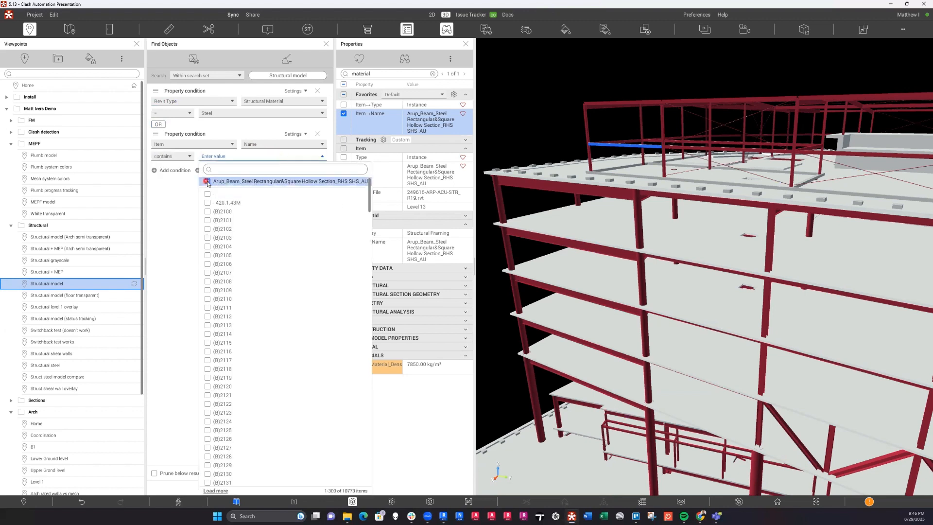
pyautogui.click(233, 169)
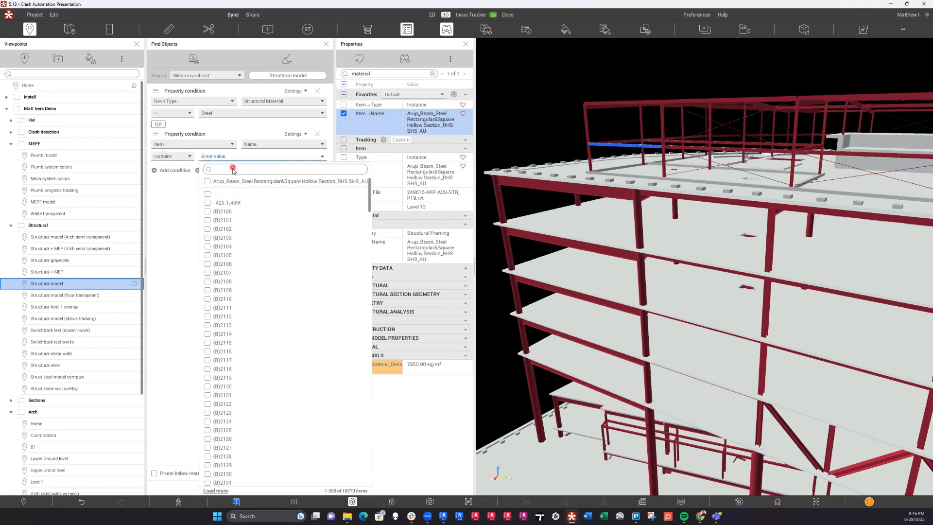
pyautogui.write('Stee')
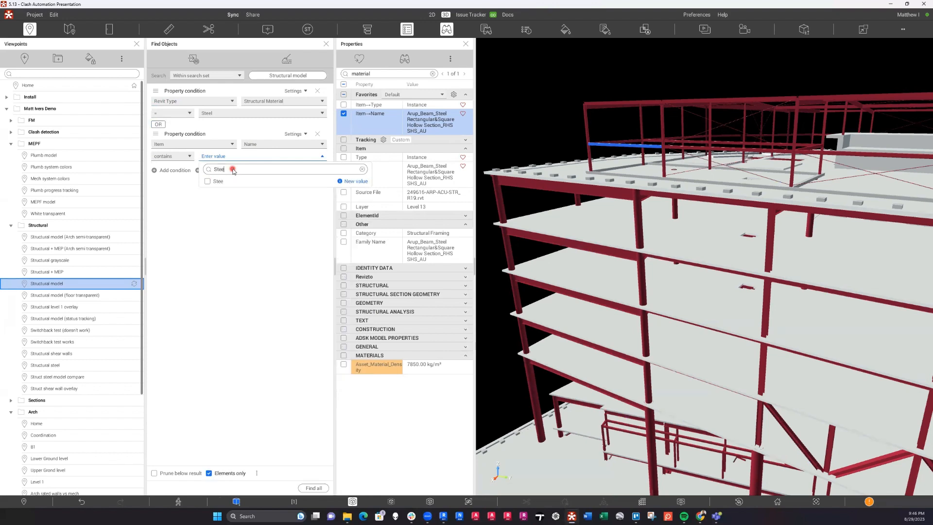
pyautogui.write('l')
pyautogui.click(208, 181)
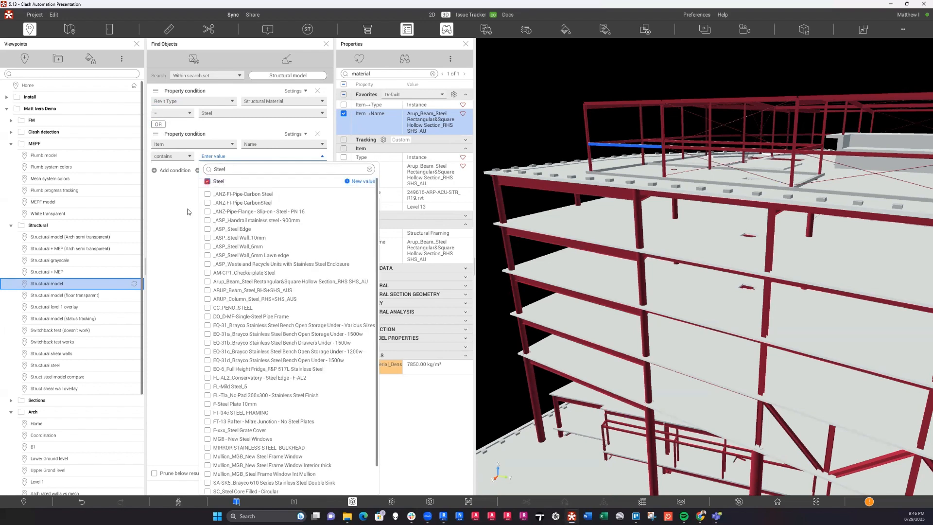
pyautogui.click(188, 212)
# - Find all objects matching either steel condition and inspect the selected members across the building
pyautogui.click(317, 488)
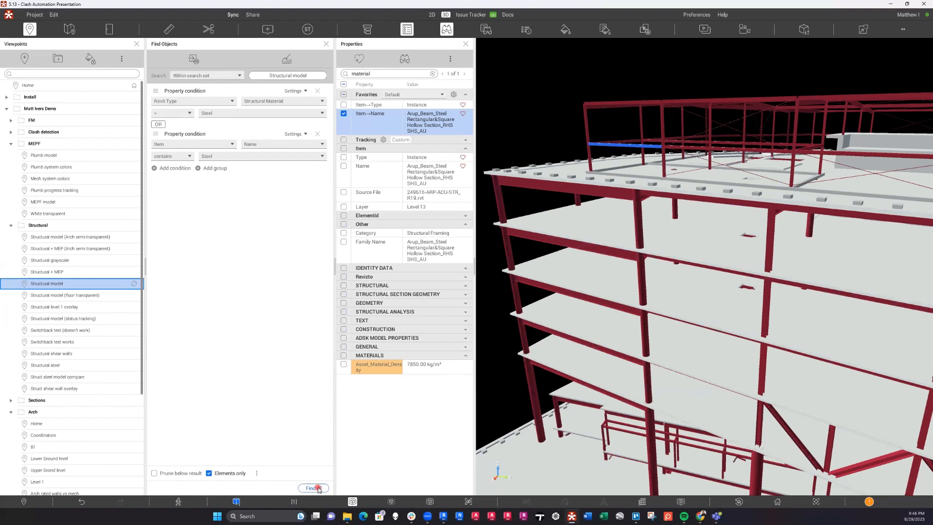
pyautogui.scroll(-3, 624, 203)
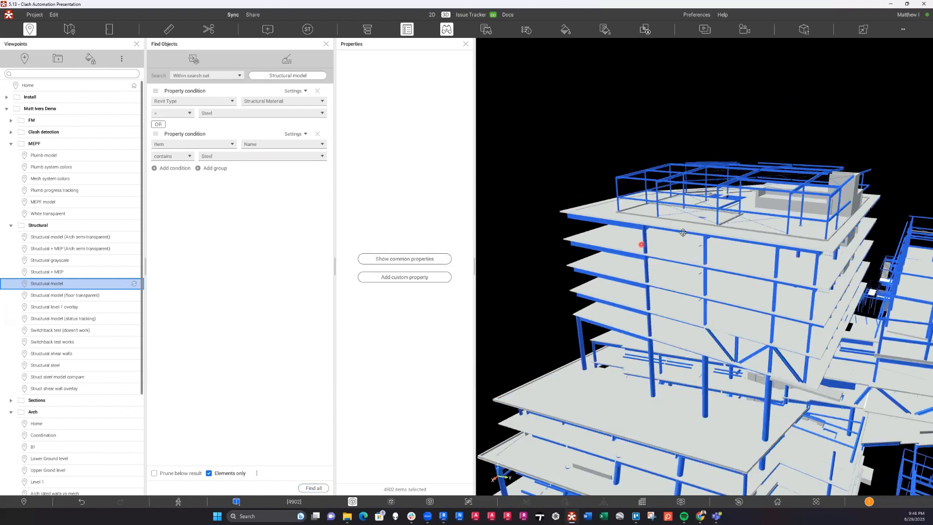
pyautogui.scroll(-5, 683, 232)
pyautogui.scroll(3, 693, 224)
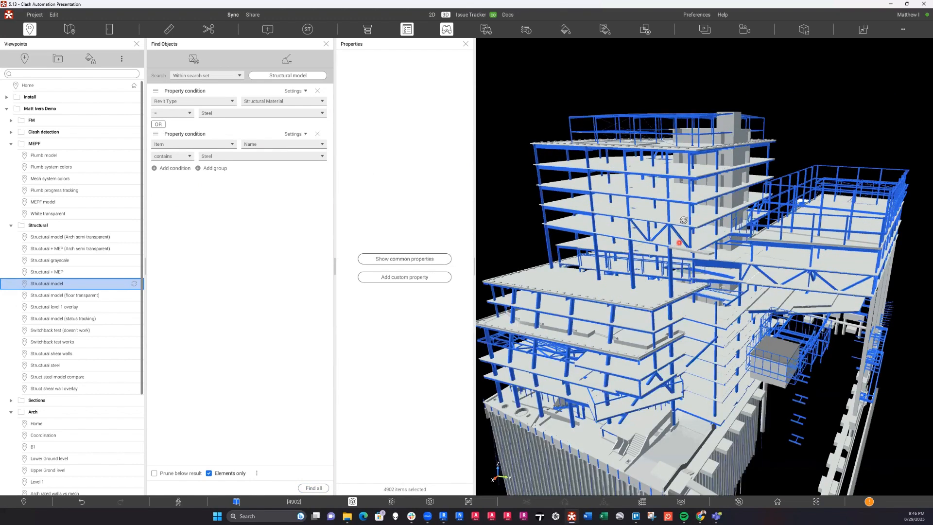
pyautogui.scroll(-3, 693, 237)
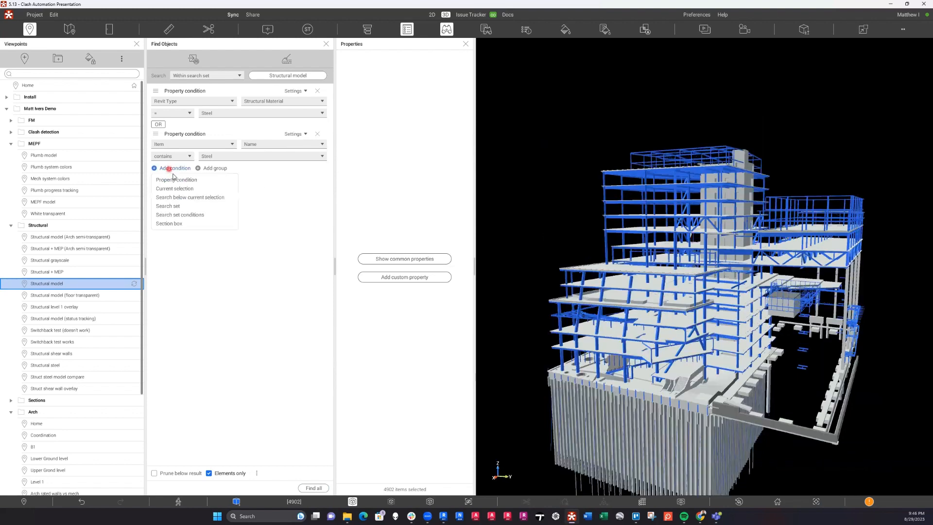
# - Add the "Structural (concrete only)" search set as a condition and negate it so concrete elements are excluded from the search
pyautogui.click(173, 207)
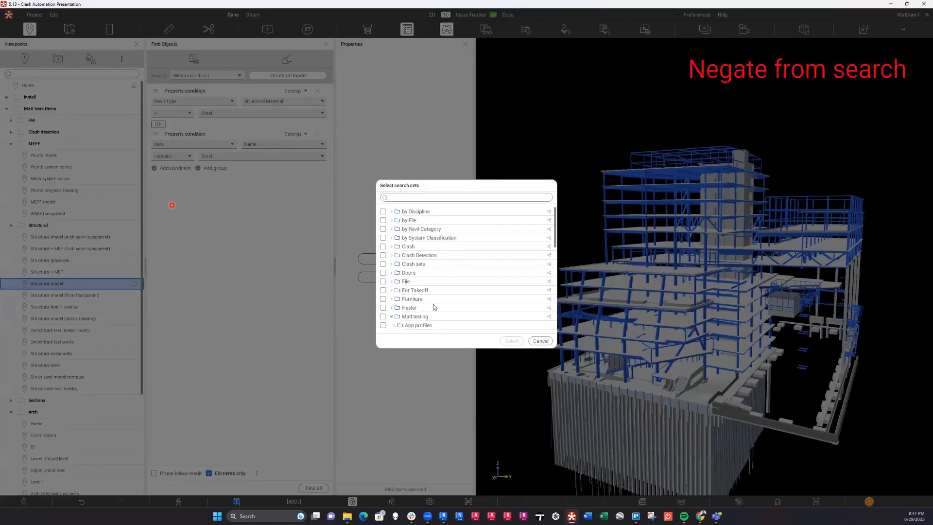
pyautogui.scroll(-5, 437, 299)
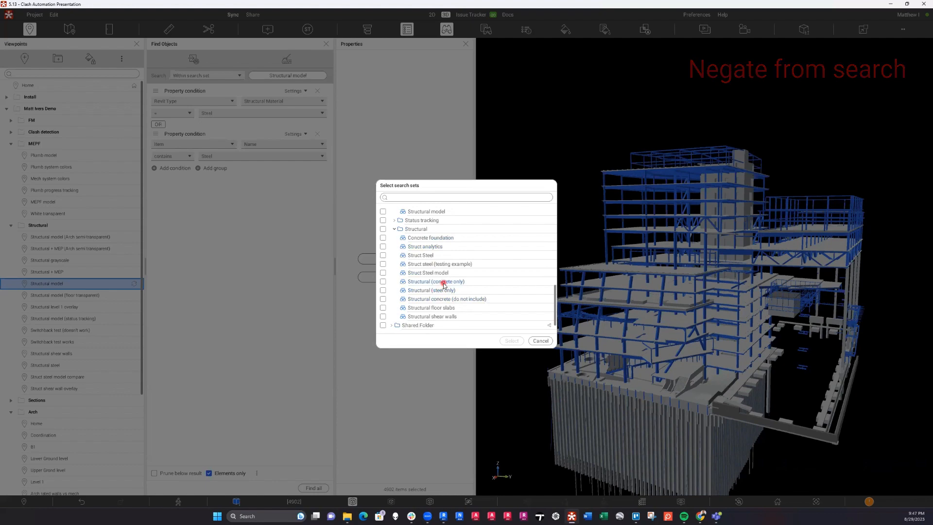
pyautogui.click(428, 283)
pyautogui.click(512, 340)
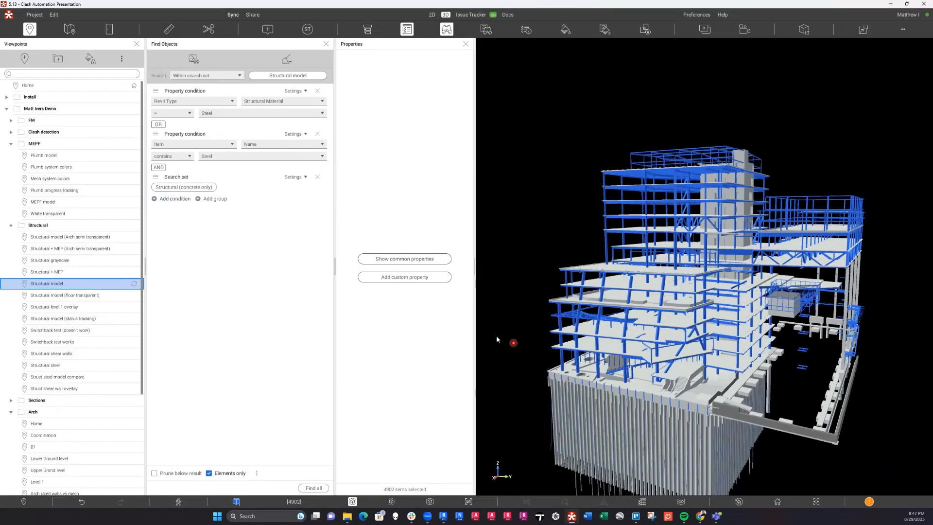
pyautogui.click(300, 178)
pyautogui.click(297, 206)
# - Save the search as a new search set named "Struct Steel" in the Structural subfolder of the shared testing folder
pyautogui.click(190, 63)
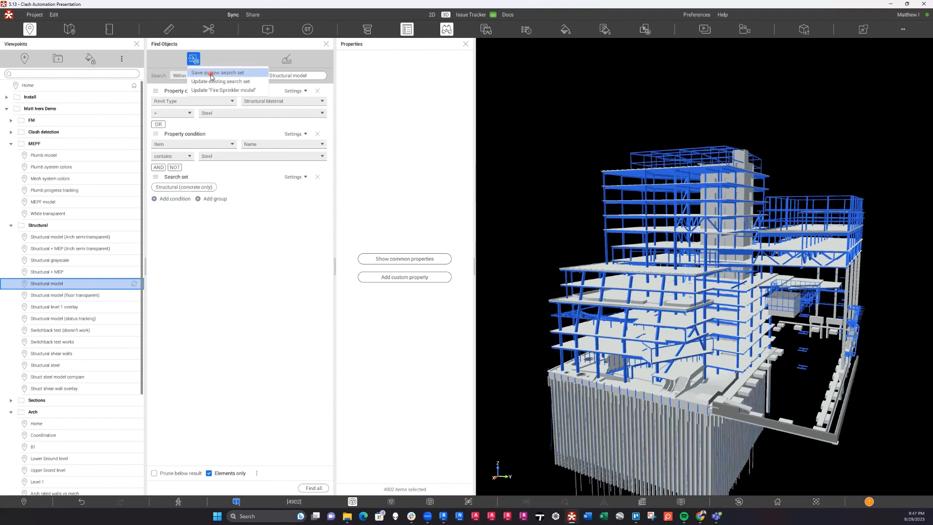
pyautogui.click(211, 74)
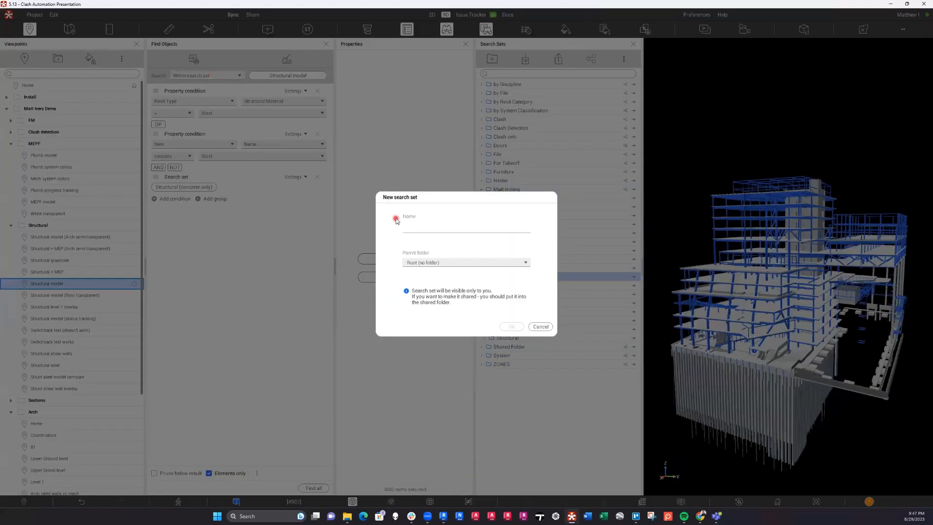
pyautogui.write('Struct Steel')
pyautogui.click(445, 263)
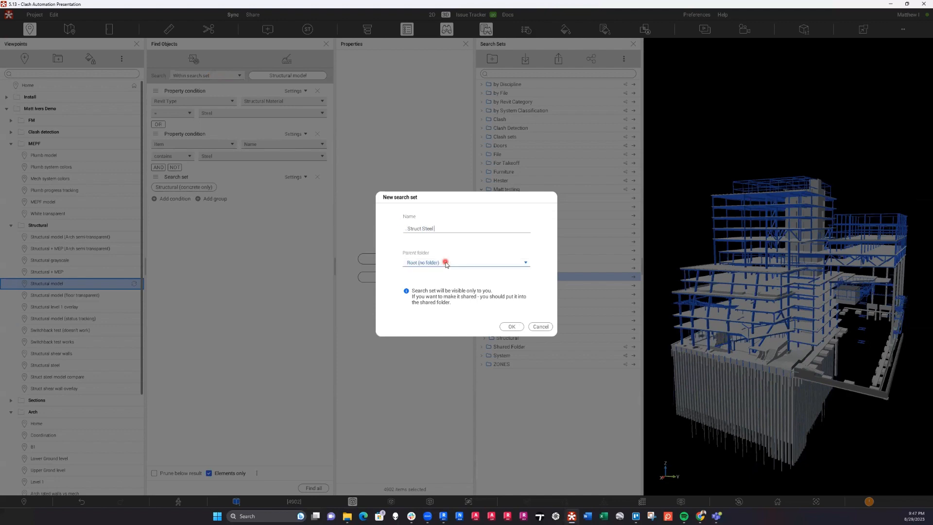
pyautogui.click(446, 263)
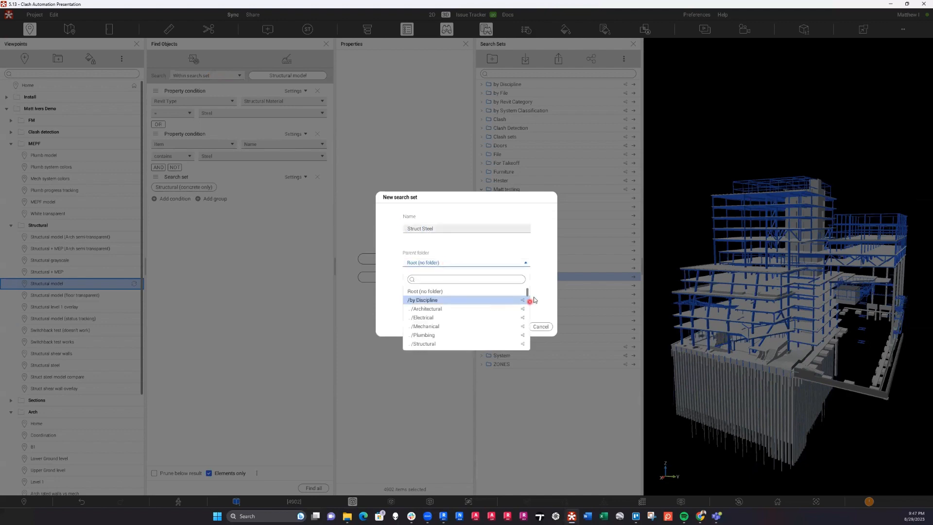
pyautogui.moveTo(527, 294); pyautogui.dragTo(511, 338)
pyautogui.click(512, 338)
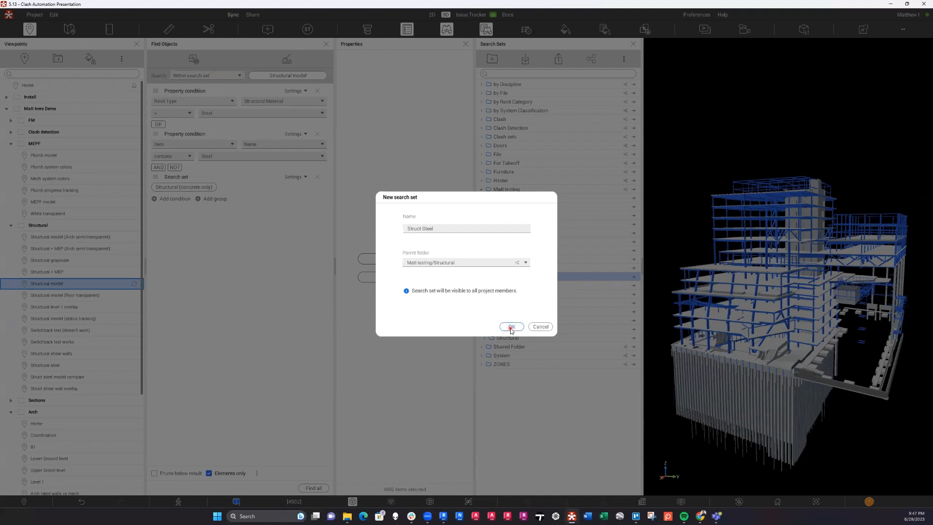
pyautogui.click(512, 327)
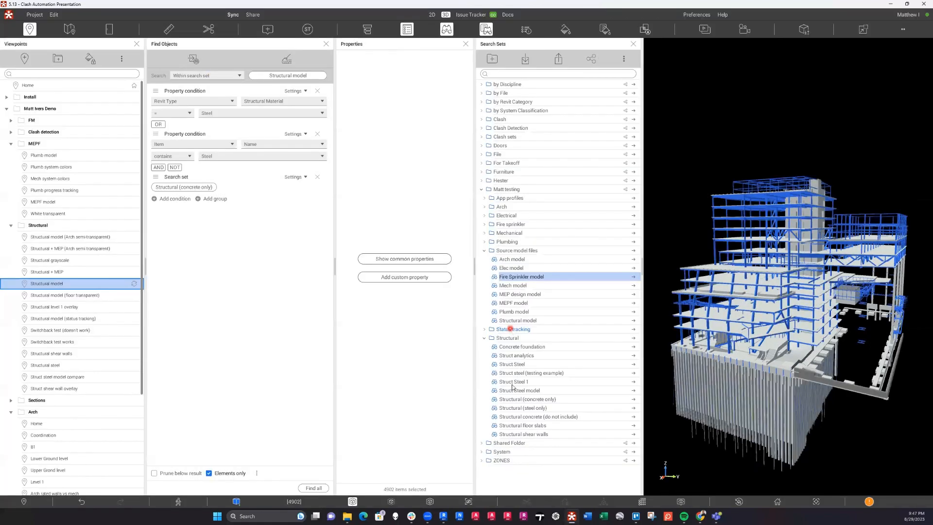
# - Look through the search sets in the Mechanical folder and collapse it again
pyautogui.click(572, 277)
pyautogui.click(485, 233)
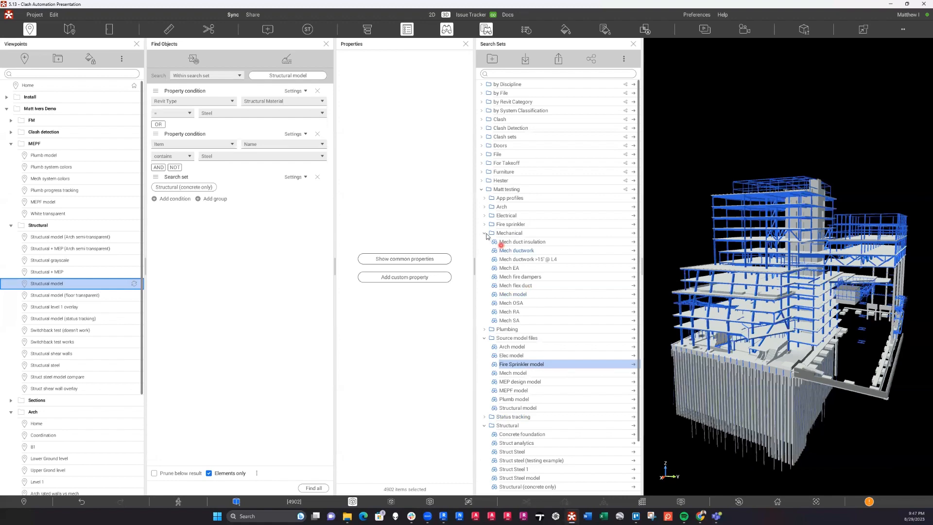
pyautogui.click(485, 233)
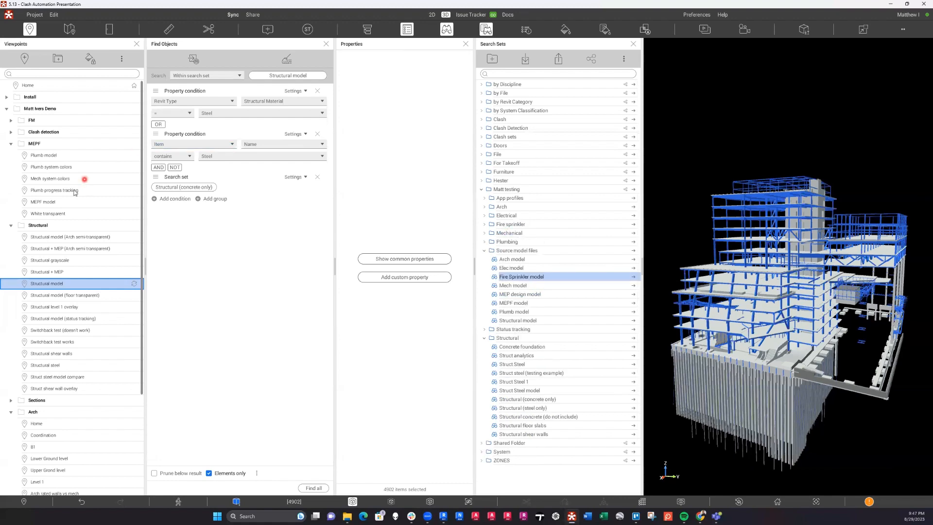
# - Activate the "White transparent" viewpoint and highlight the Fire Sprinkler, Elec, Mech and Plumb model search sets one after another
pyautogui.click(54, 214)
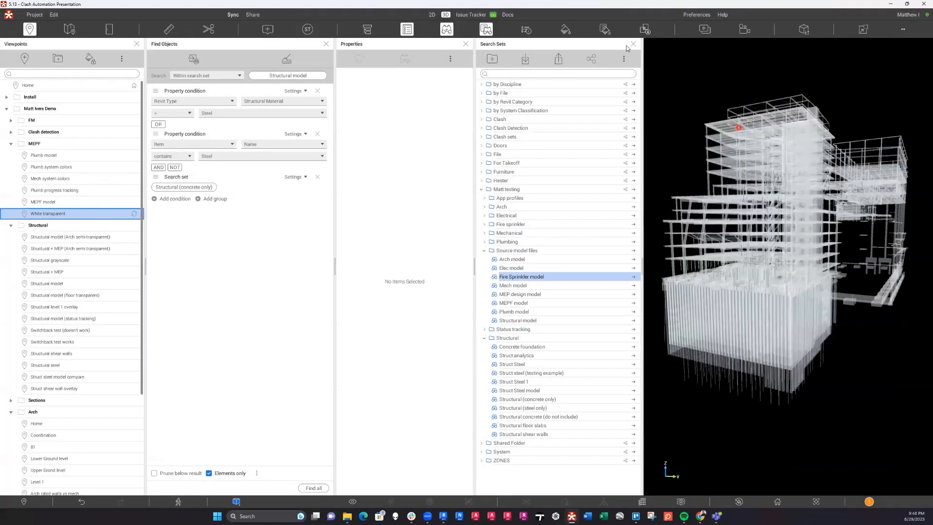
pyautogui.click(466, 44)
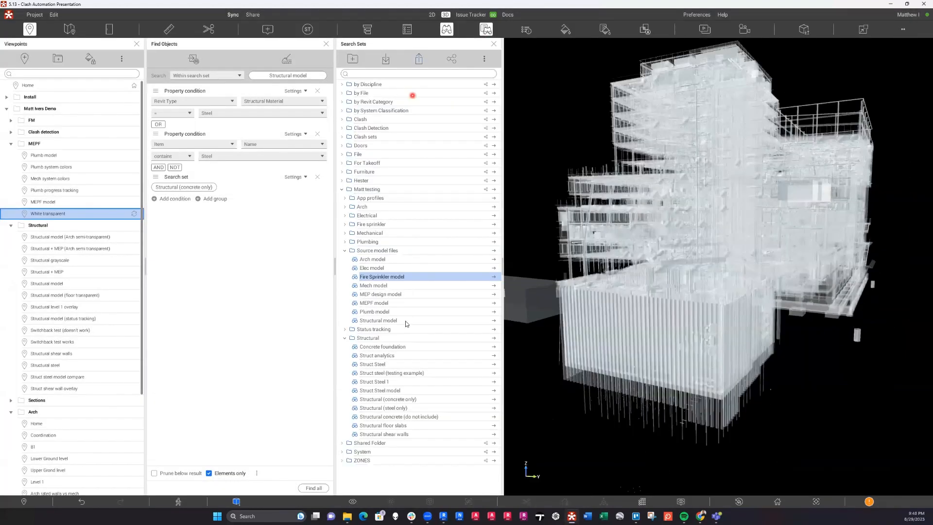
pyautogui.click(496, 277)
pyautogui.click(493, 268)
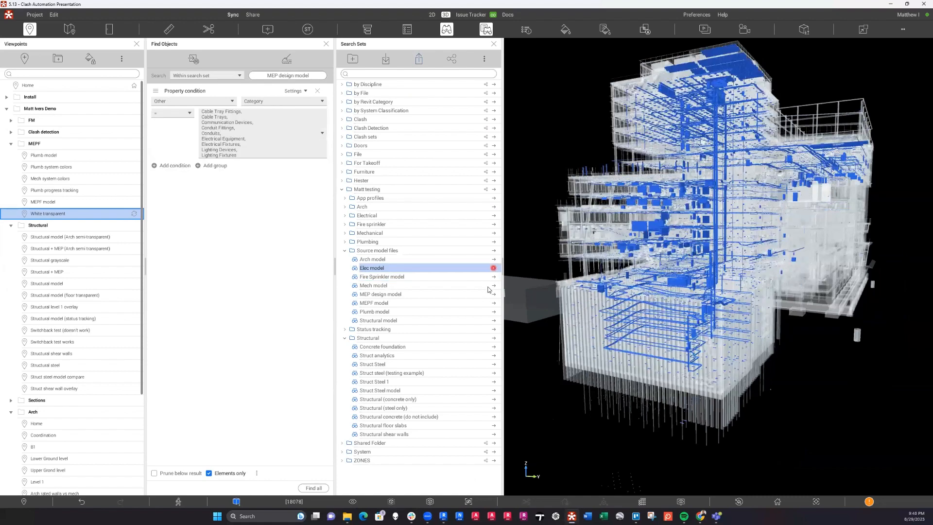
pyautogui.click(488, 286)
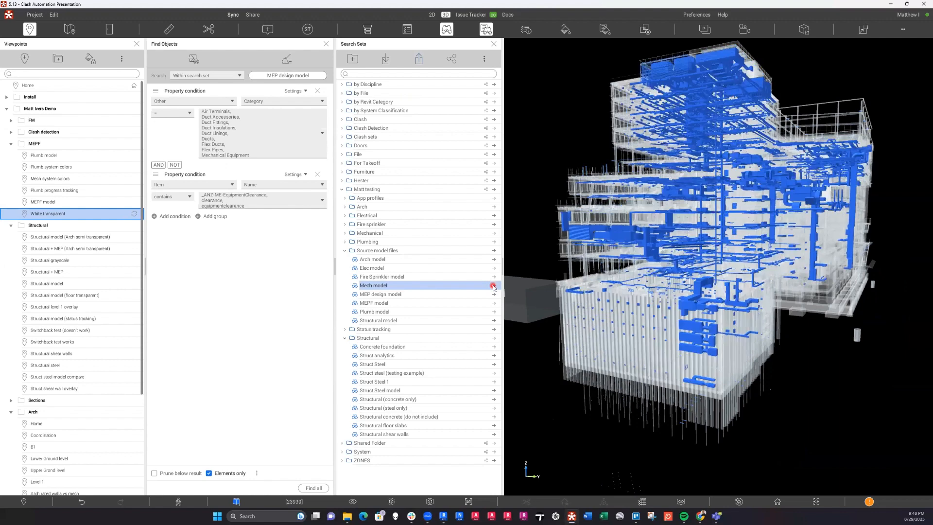
pyautogui.click(493, 310)
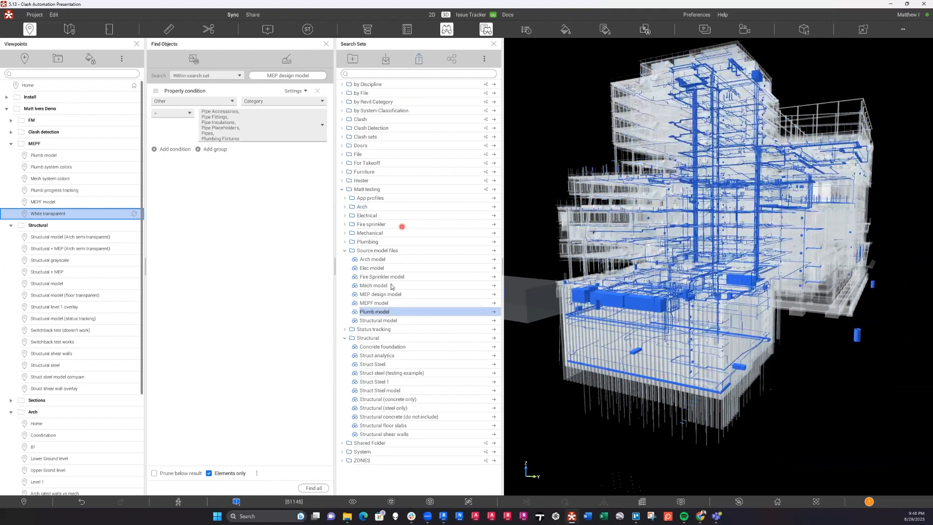
# - Close the search views, restore the Arch folder's Home viewpoint and open Clash Automation
pyautogui.click(494, 44)
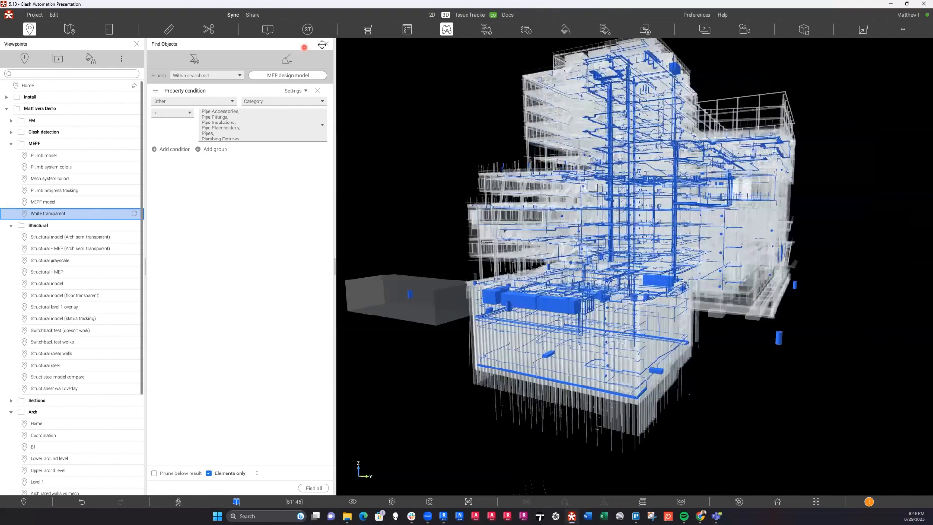
pyautogui.click(326, 44)
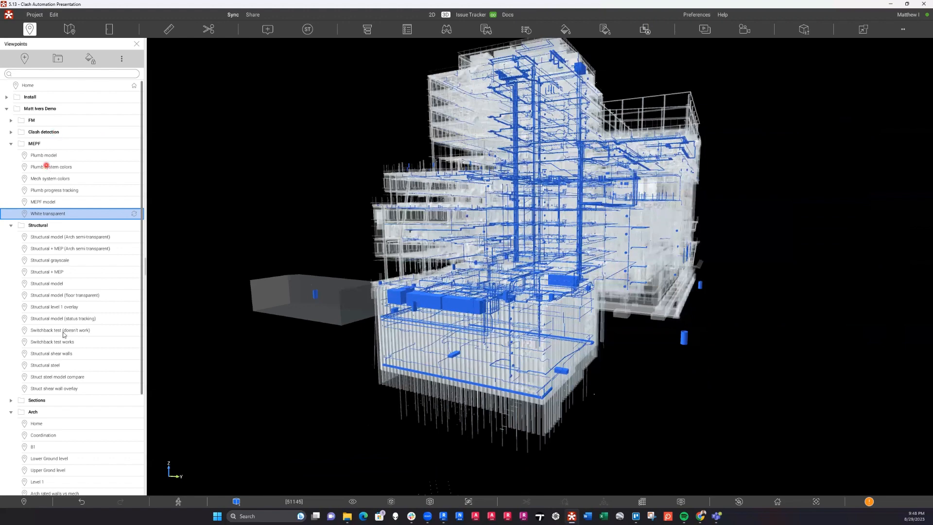
pyautogui.click(36, 424)
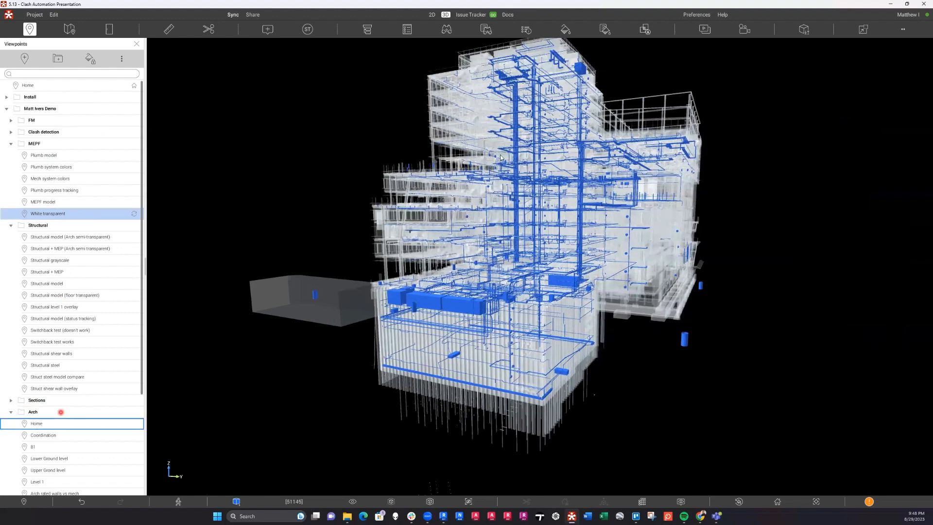
pyautogui.click(500, 154)
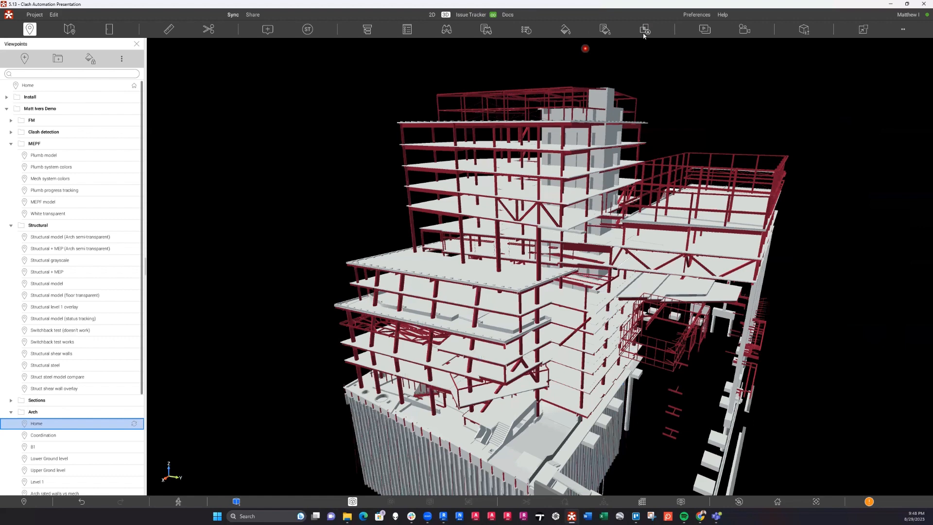
pyautogui.click(646, 30)
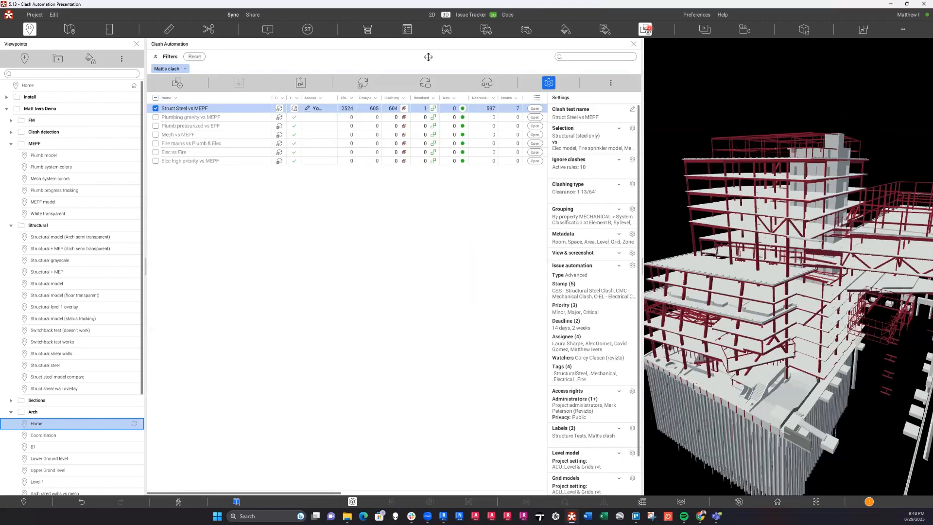
pyautogui.click(164, 98)
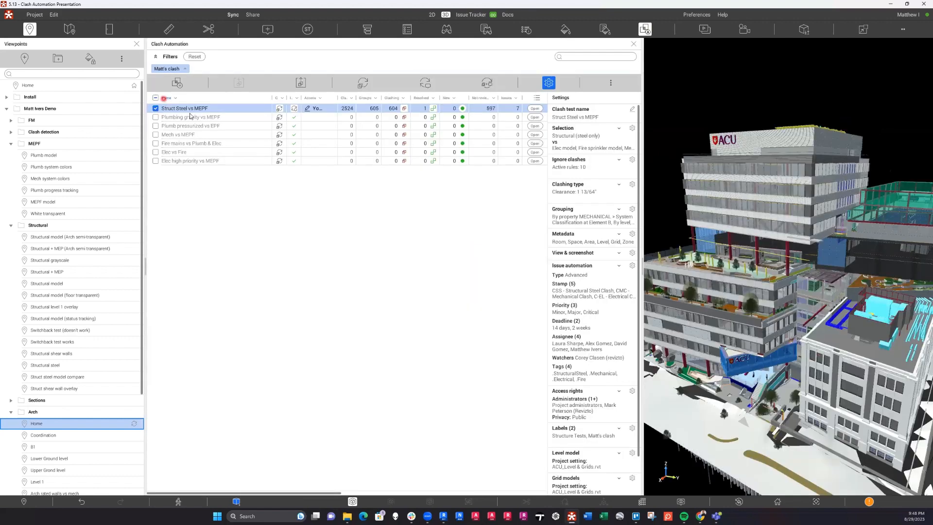
pyautogui.click(639, 108)
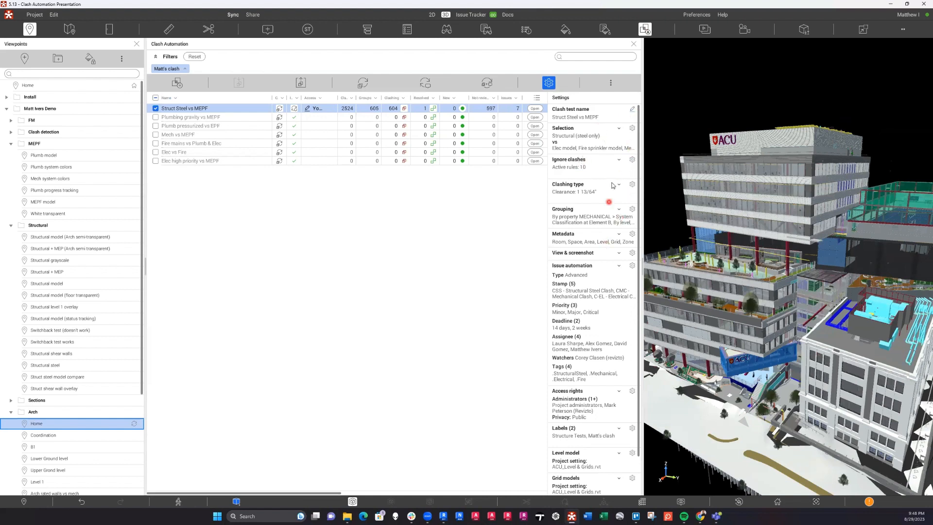
# - Review the search sets chosen for sides A and B of the "Struct Steel vs MEPF" clash test and accept the selection
pyautogui.click(633, 129)
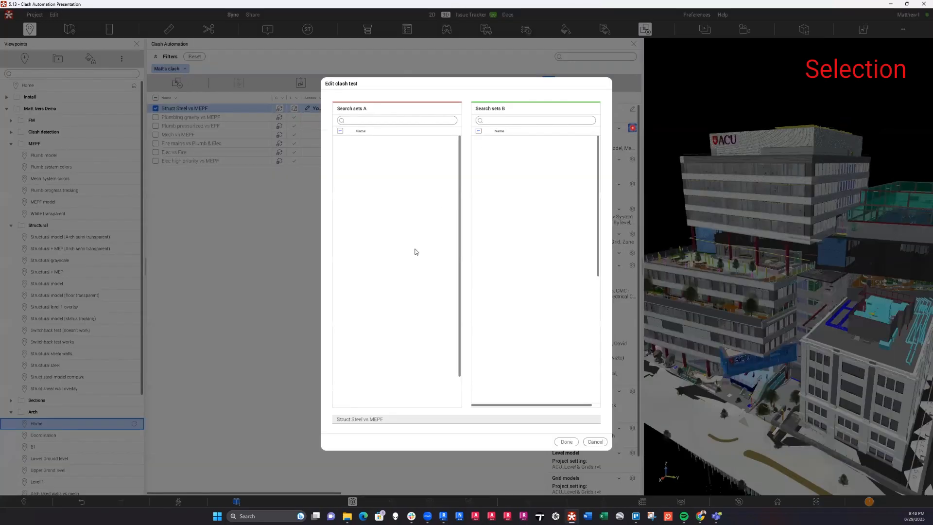
pyautogui.scroll(-2, 389, 339)
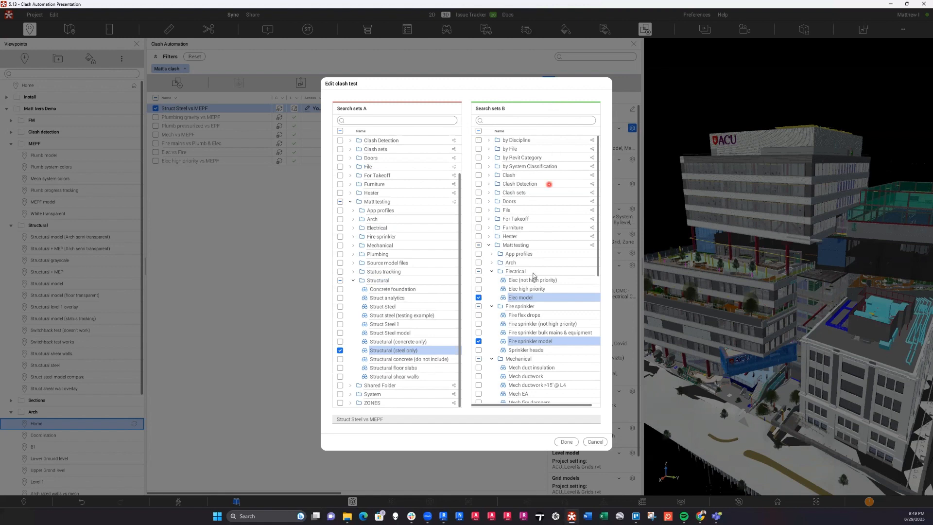
pyautogui.scroll(-4, 533, 296)
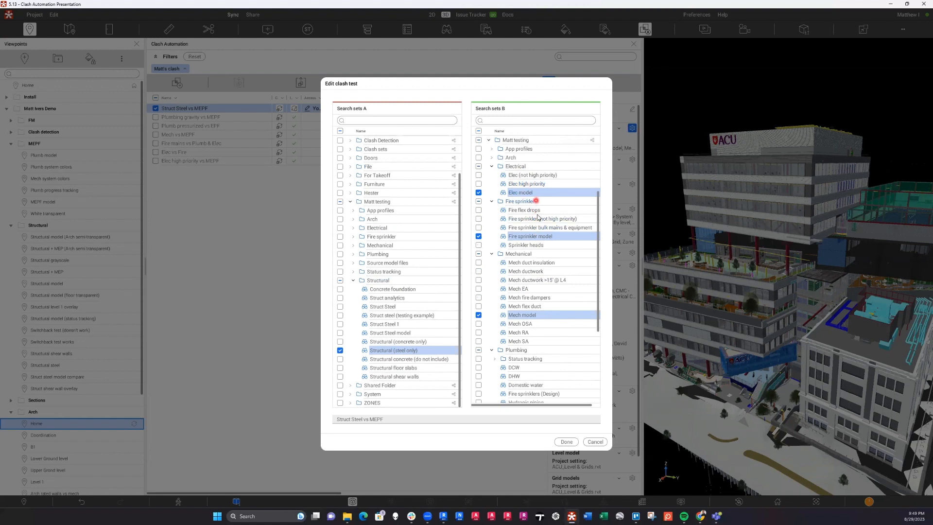
pyautogui.scroll(-4, 538, 217)
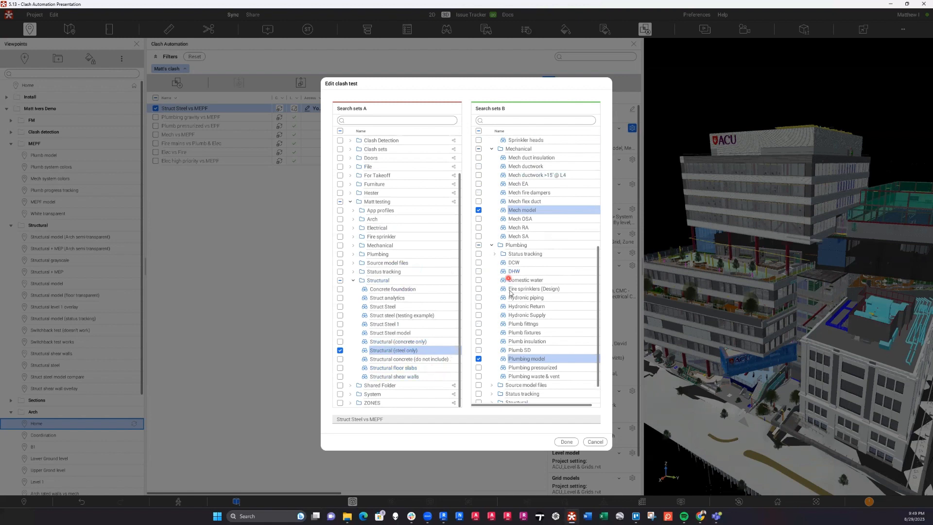
pyautogui.scroll(2, 528, 217)
pyautogui.scroll(1, 527, 217)
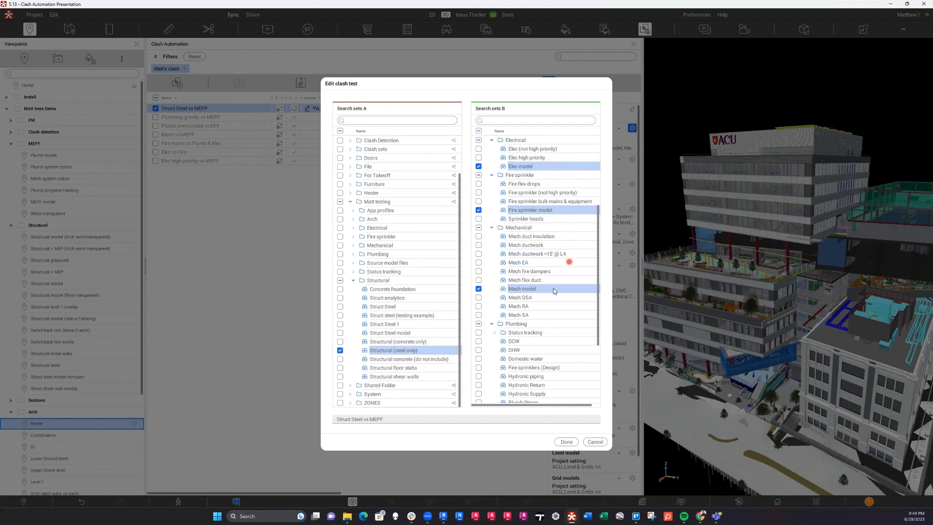
pyautogui.scroll(-4, 555, 291)
pyautogui.click(534, 329)
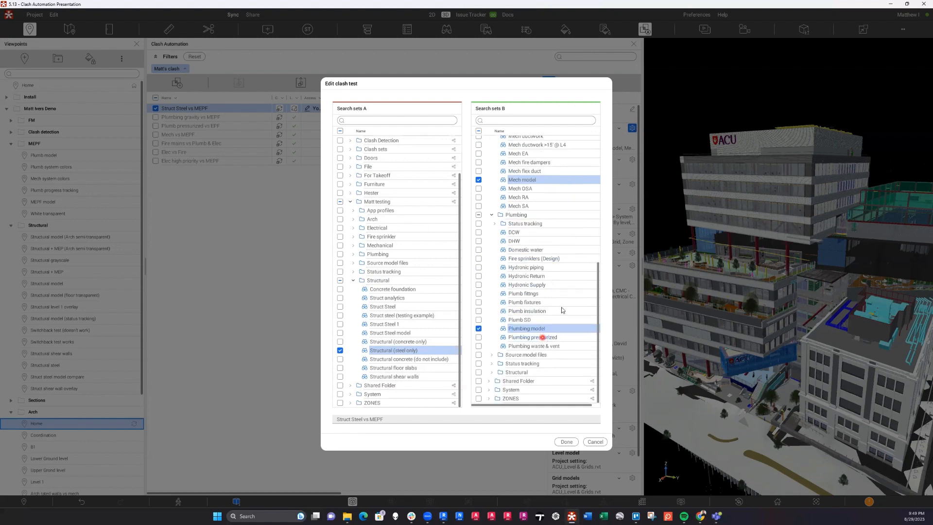
pyautogui.click(567, 442)
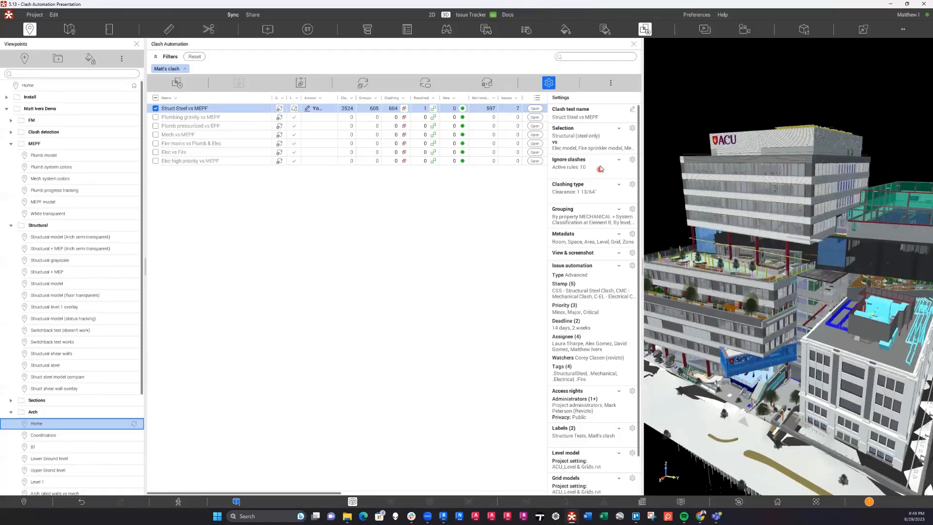
# - Review the clash test's ignore rules and the search sets whose objects are ignored, and accept them as they are
pyautogui.click(633, 160)
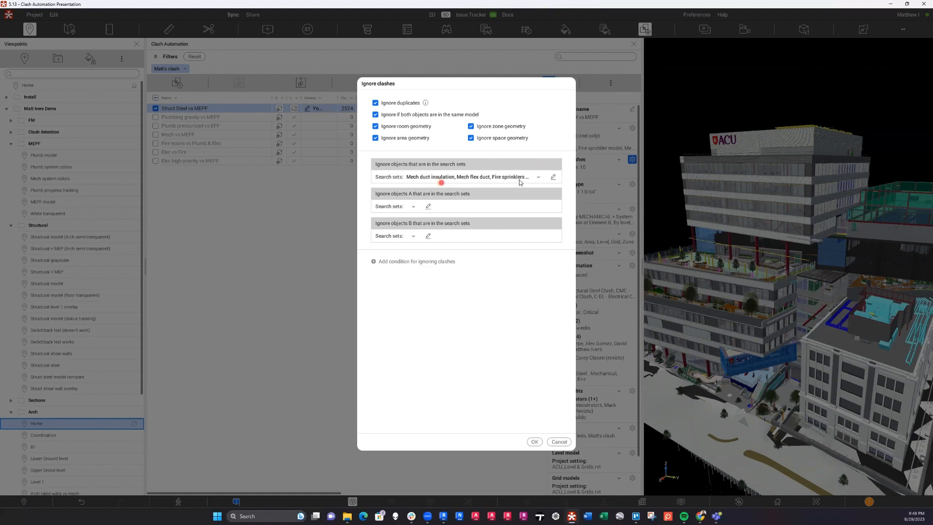
pyautogui.click(553, 178)
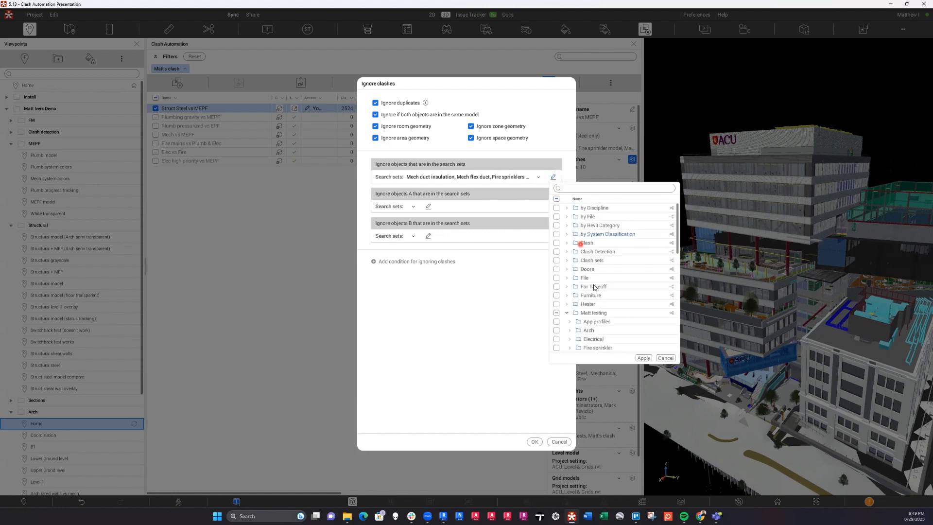
pyautogui.scroll(-2, 589, 291)
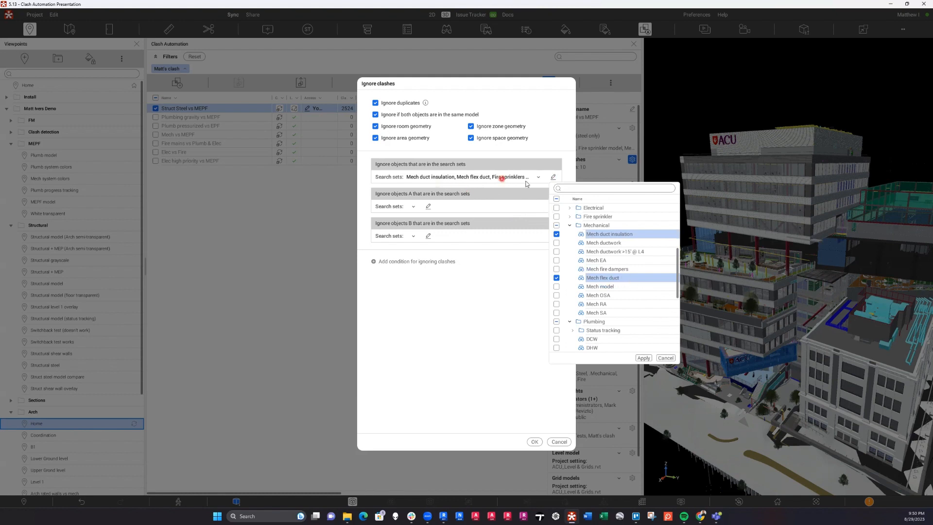
pyautogui.click(646, 358)
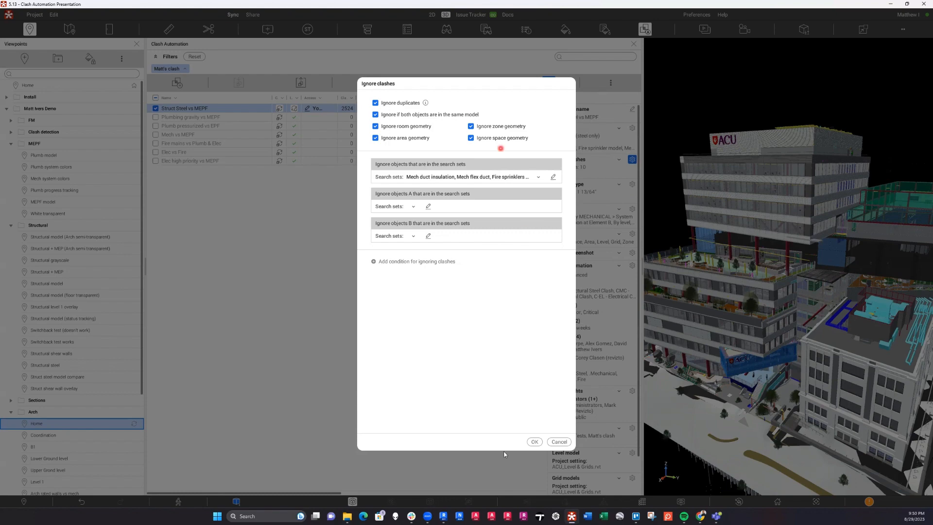
pyautogui.click(536, 442)
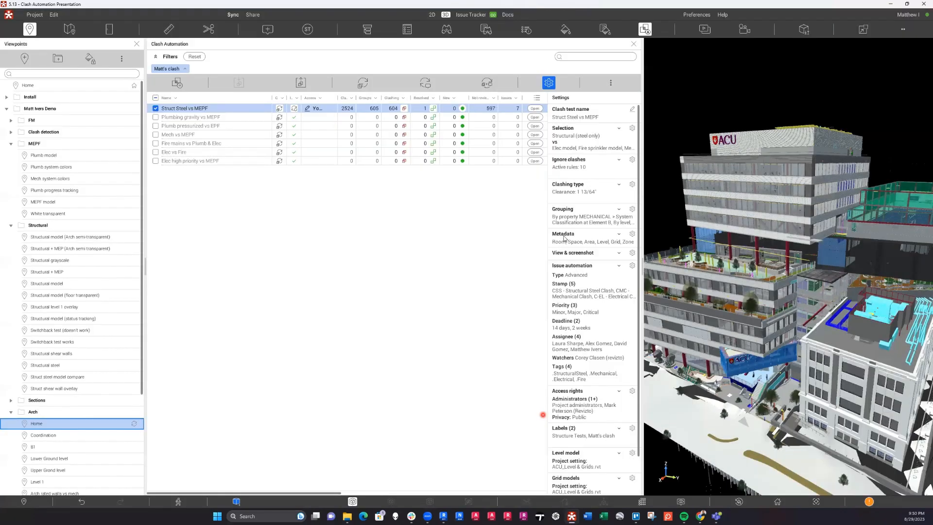
# - Compare the Hard clash and Clearance options, review the remaining clashing types, and accept Clearance for the clash test
pyautogui.click(632, 185)
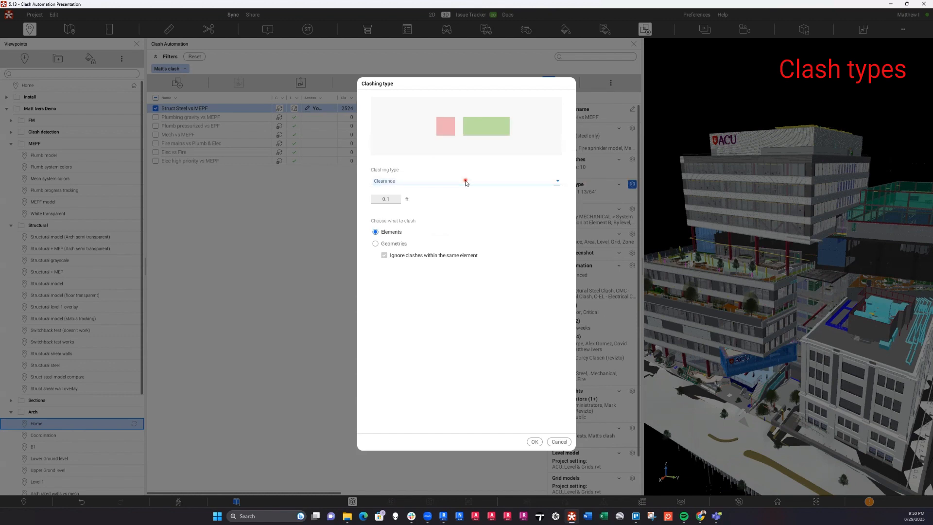
pyautogui.click(466, 182)
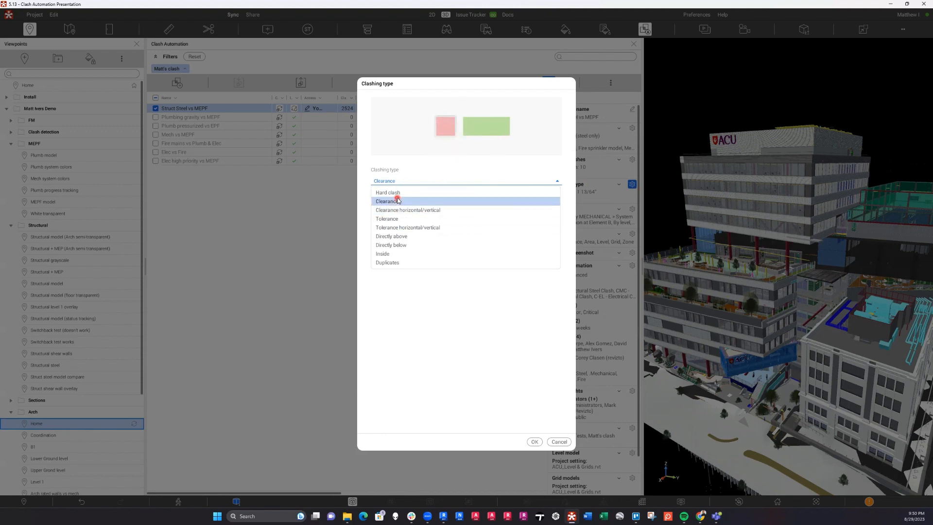
pyautogui.click(410, 189)
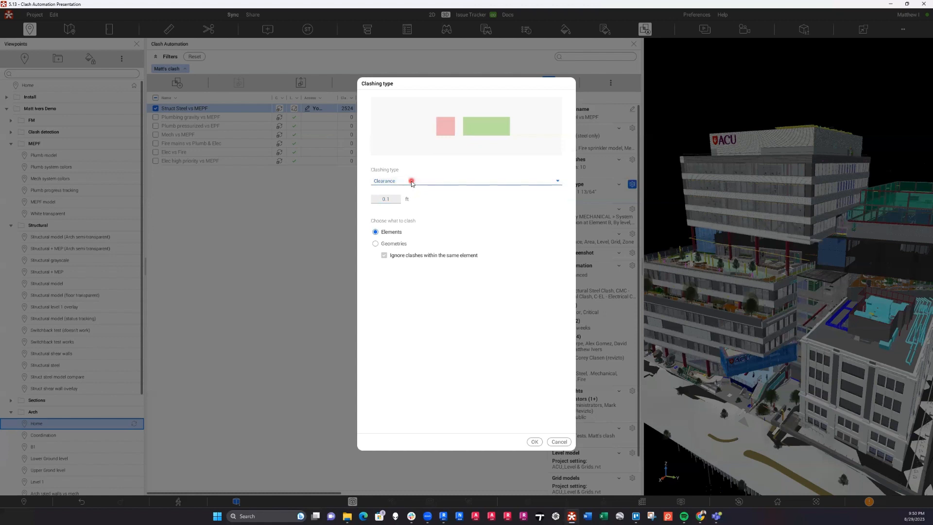
pyautogui.click(396, 189)
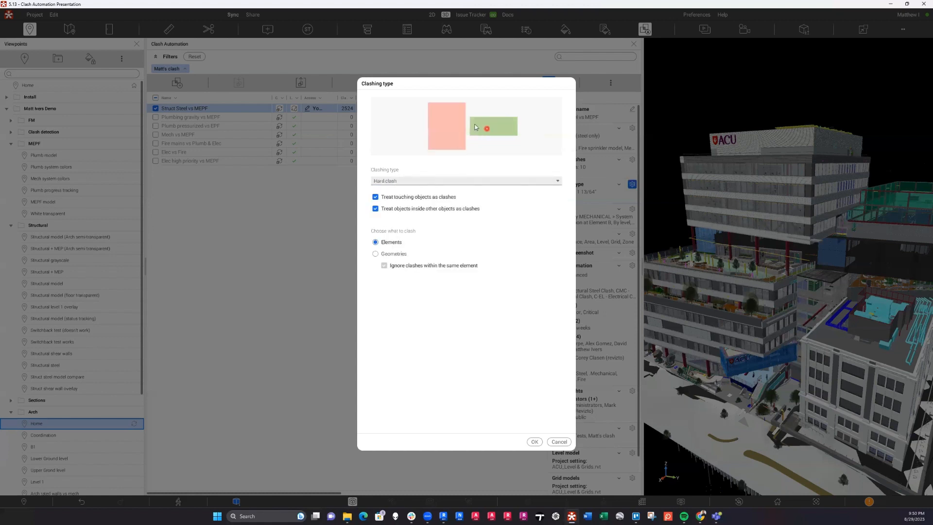
pyautogui.click(433, 182)
pyautogui.click(408, 202)
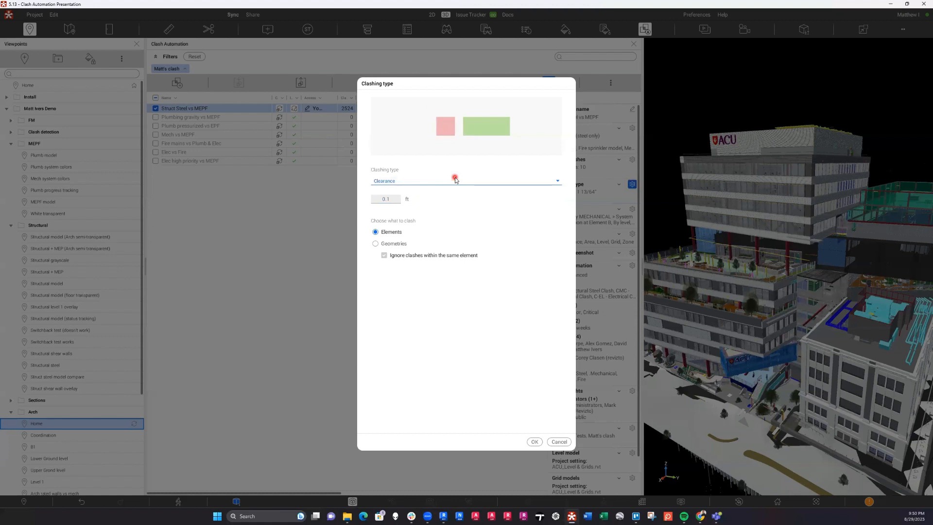
pyautogui.click(542, 182)
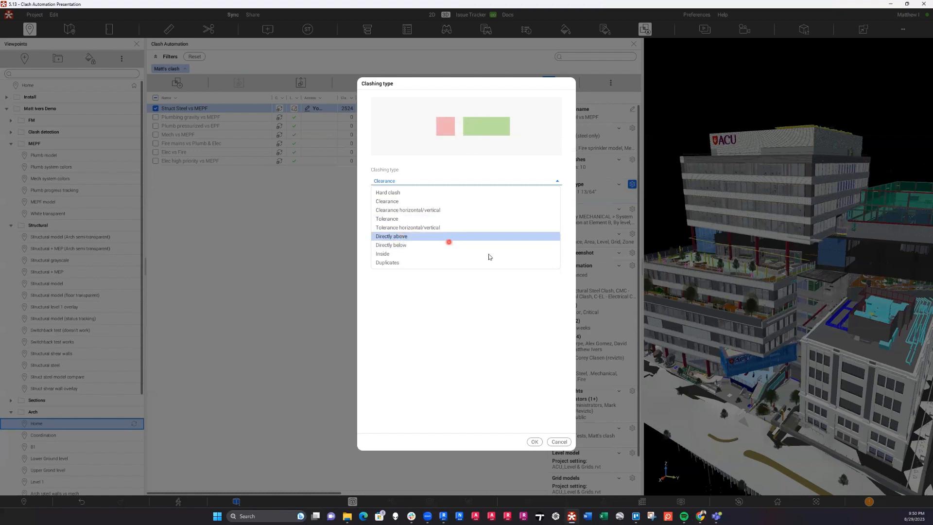
pyautogui.click(527, 355)
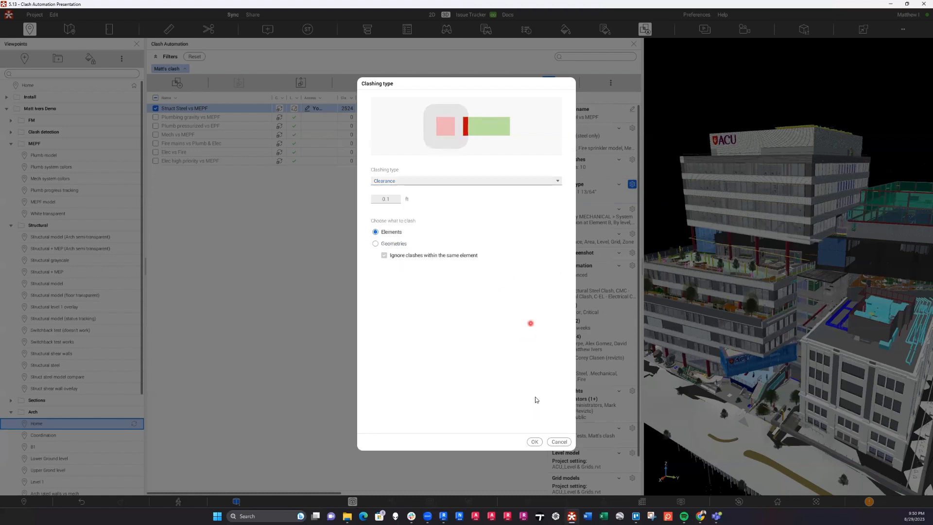
pyautogui.click(535, 442)
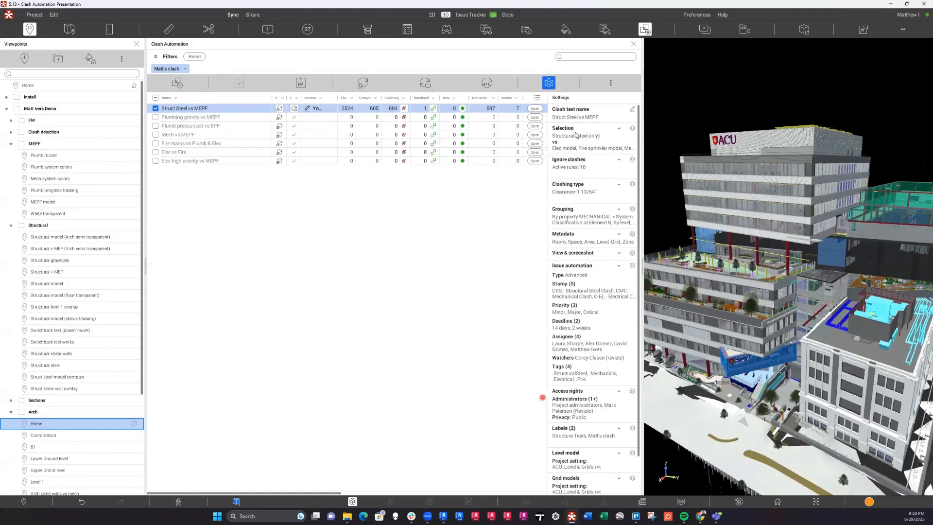
# - Review the clash test's grouping rules by system classification, level and proximity, and their order
pyautogui.click(632, 210)
pyautogui.click(632, 210)
pyautogui.click(460, 132)
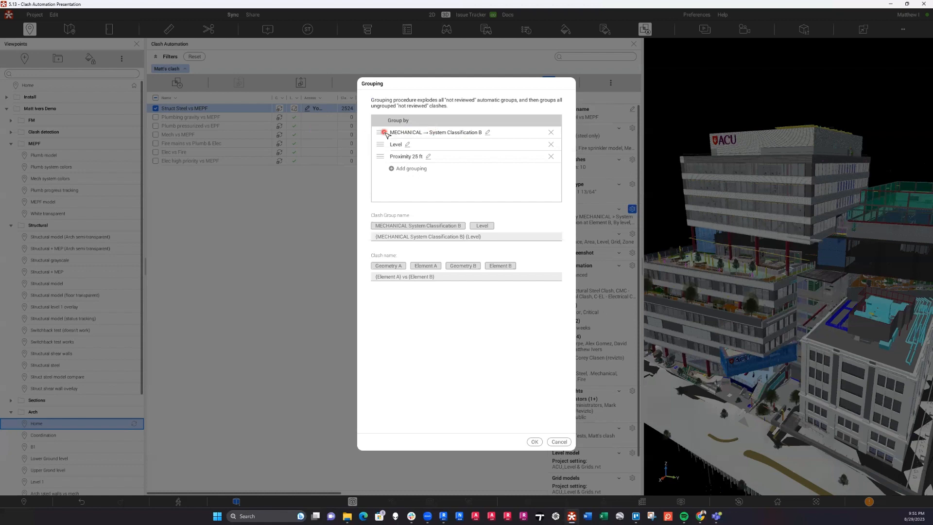
pyautogui.moveTo(380, 156); pyautogui.dragTo(414, 133)
# - Compare the Chained and Regular proximity grouping modes, return to Regular and accept the grouping settings
pyautogui.click(428, 157)
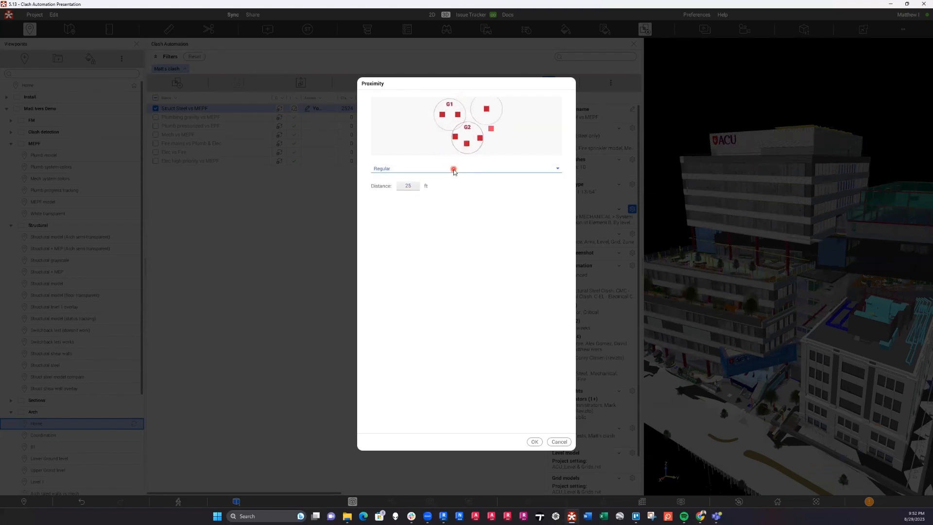
pyautogui.click(453, 168)
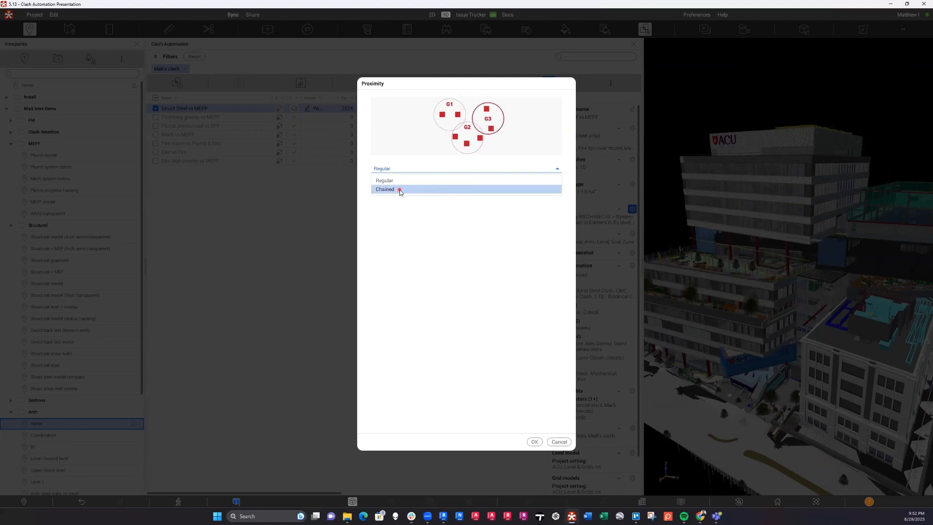
pyautogui.click(400, 190)
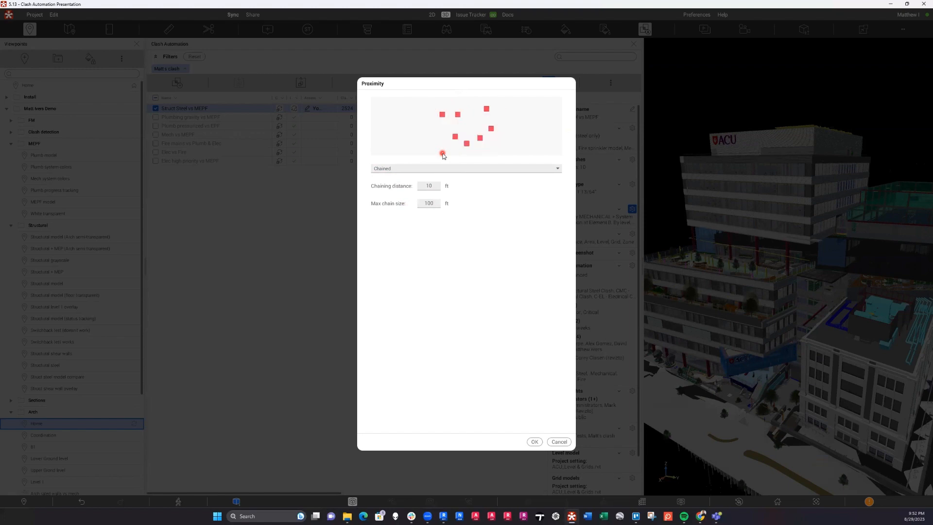
pyautogui.click(508, 169)
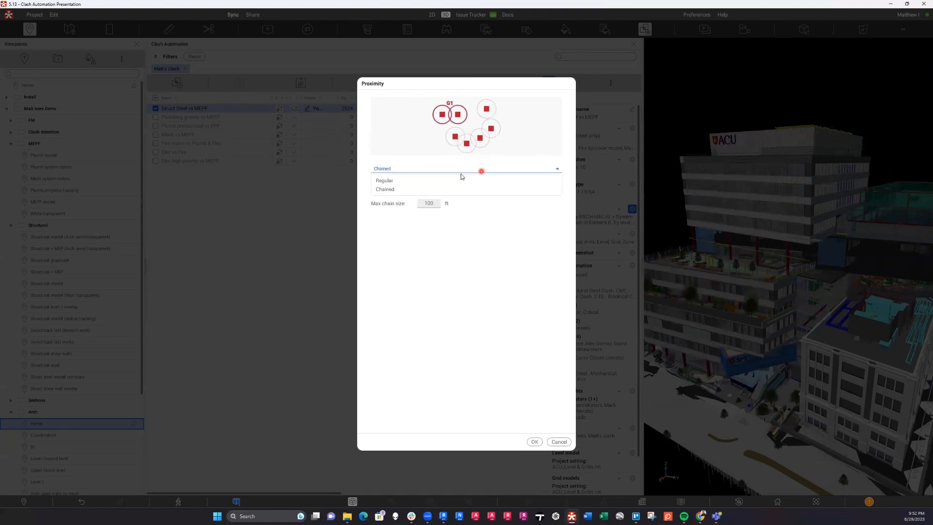
pyautogui.click(416, 181)
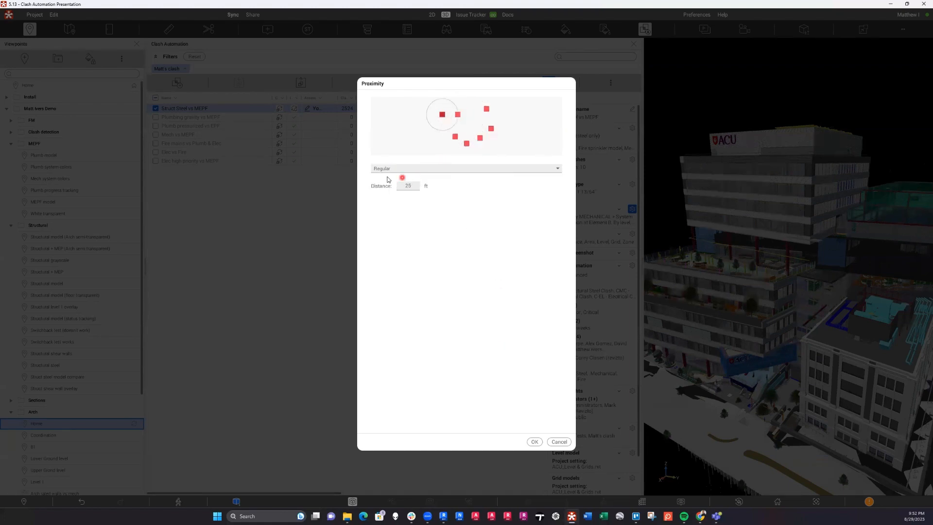
pyautogui.click(535, 443)
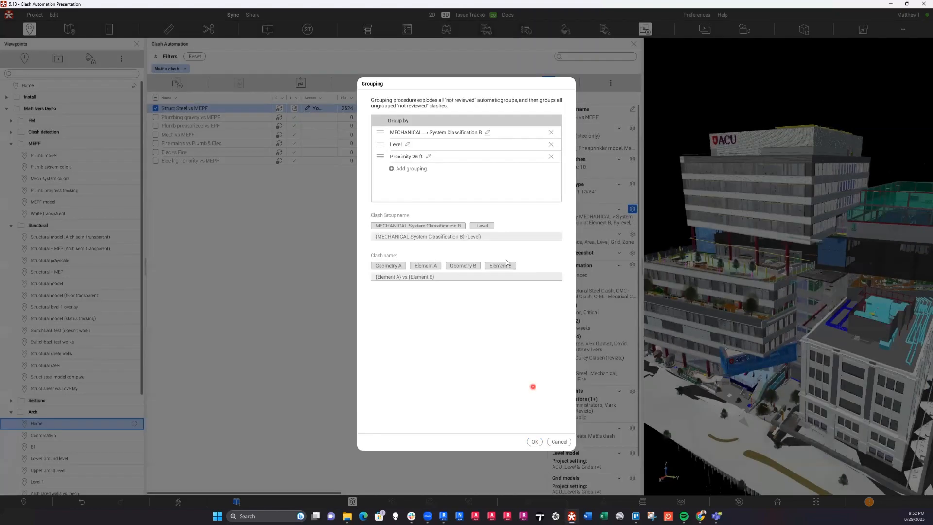
pyautogui.click(535, 442)
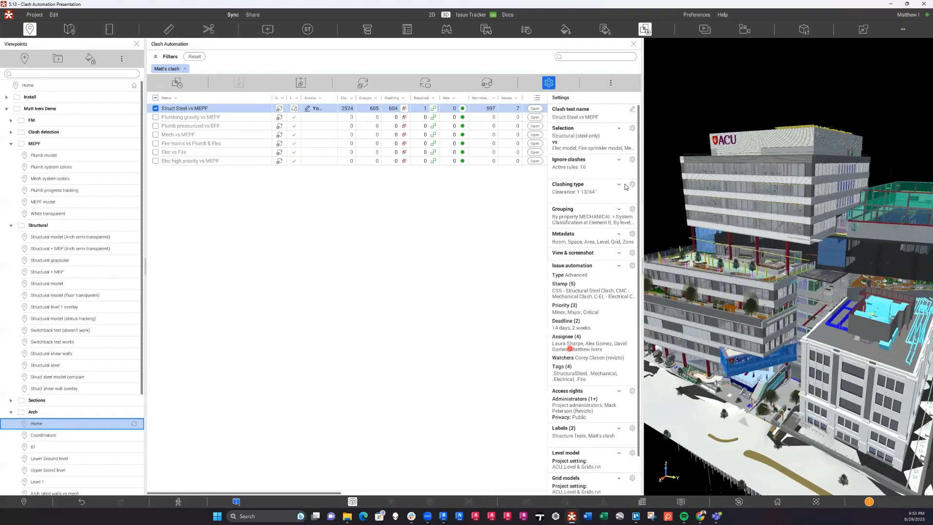
# - Review which project metadata is collected for each clash and accept the selection
pyautogui.click(632, 234)
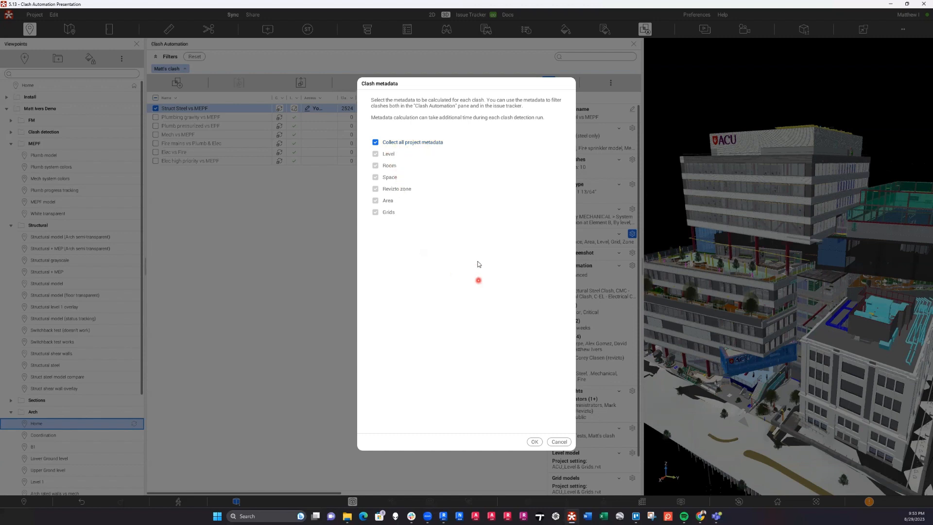
pyautogui.click(535, 443)
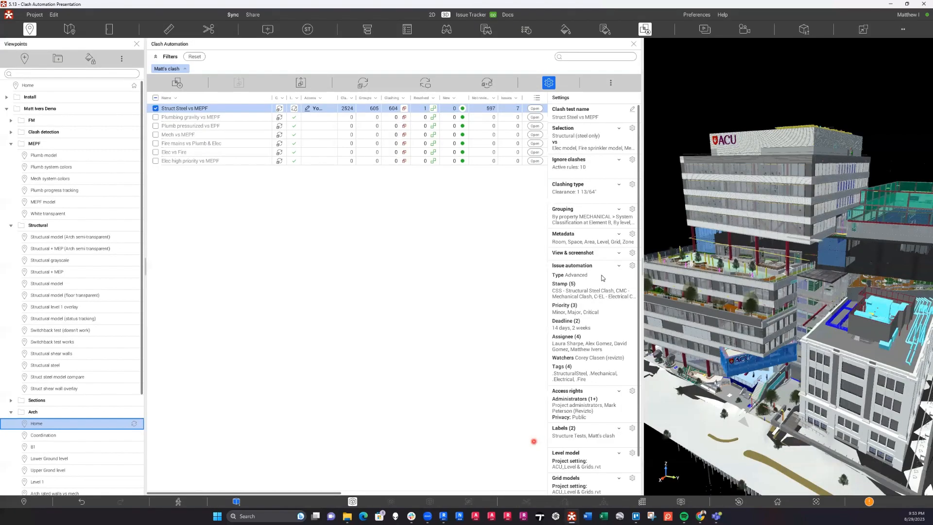
# - Review the clash view's camera direction presets, default zoom factor and issue screenshot appearances, and accept the view settings
pyautogui.click(608, 252)
pyautogui.click(633, 253)
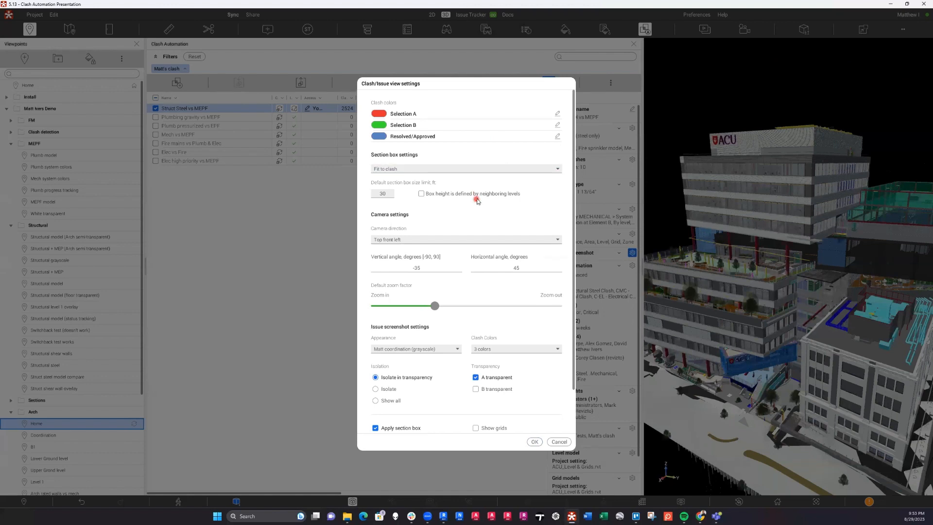
pyautogui.click(546, 241)
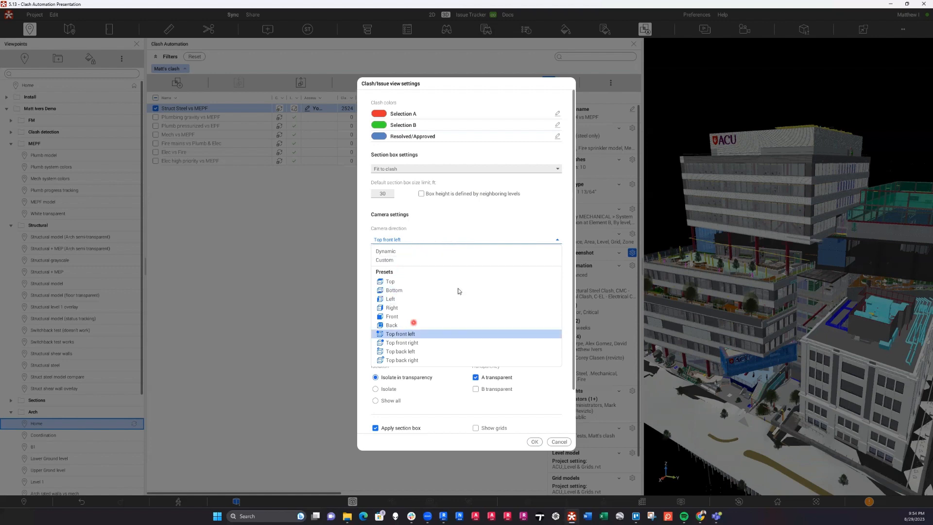
pyautogui.click(539, 241)
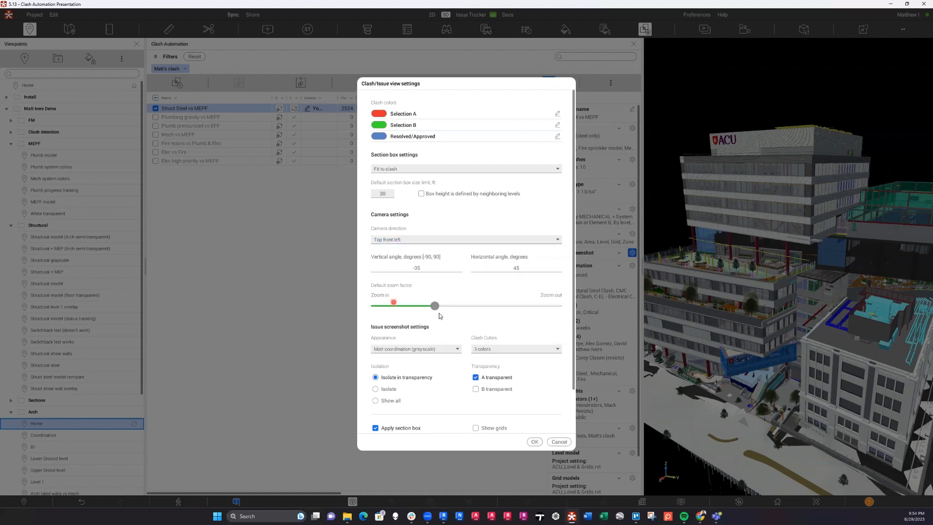
pyautogui.moveTo(429, 306)
pyautogui.mouseDown()
pyautogui.moveTo(504, 310)
pyautogui.moveTo(438, 310)
pyautogui.mouseUp()
pyautogui.click(446, 348)
pyautogui.click(453, 350)
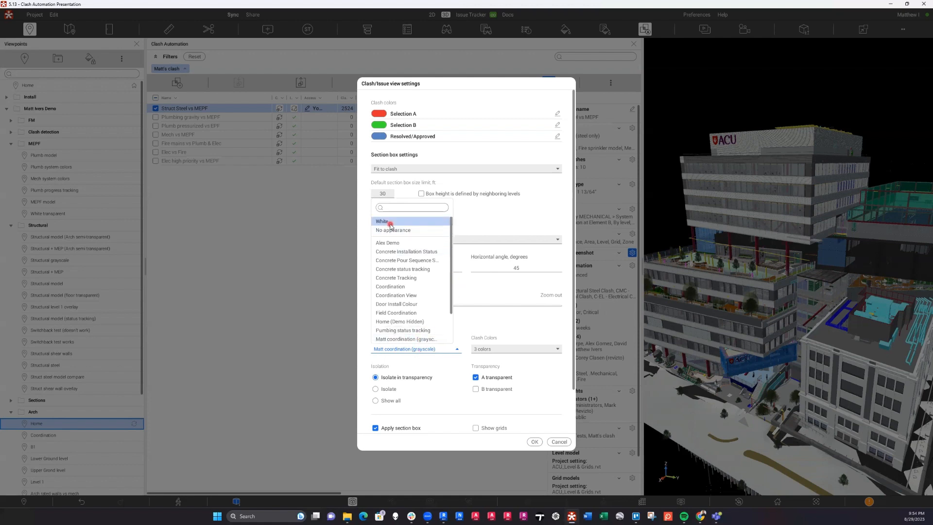
pyautogui.click(423, 353)
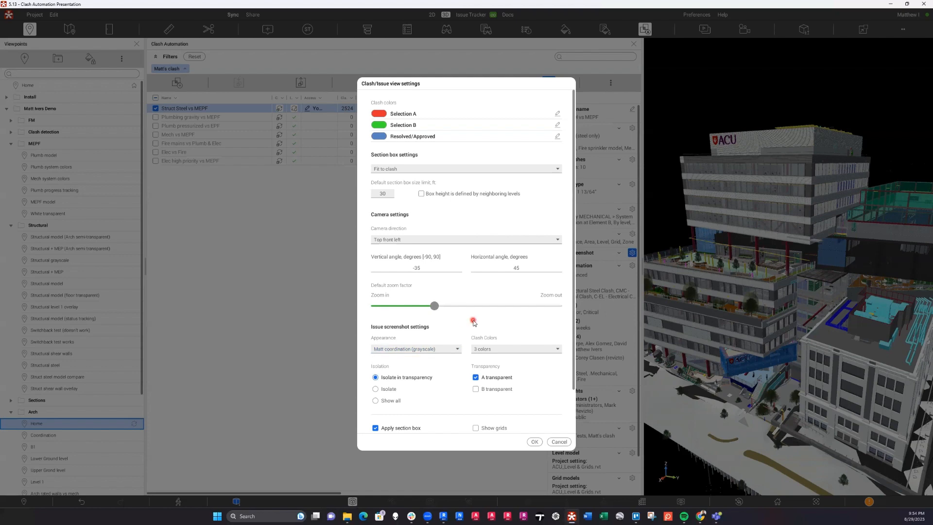
pyautogui.click(534, 442)
# - Review the advanced issue automation values and browse the stamps available for the Mechanical clashes condition, keeping Mechanical Clash
pyautogui.click(626, 250)
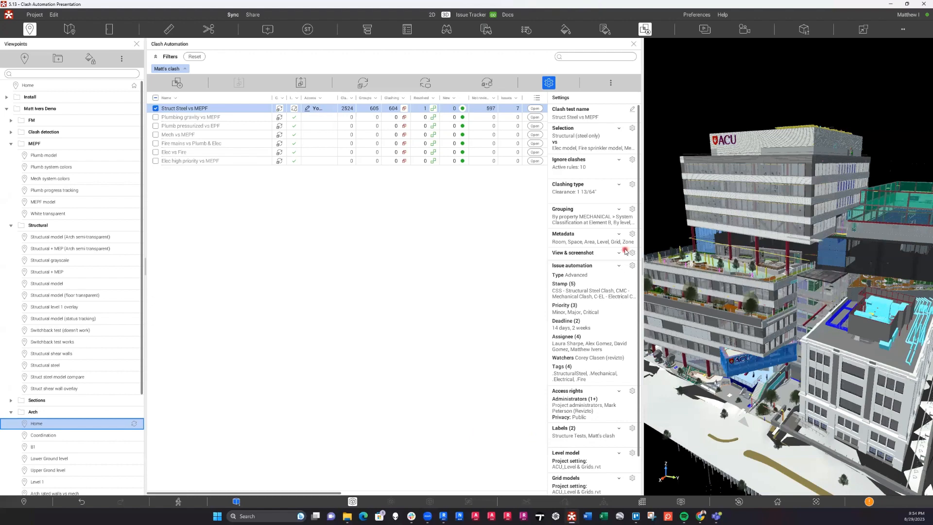
pyautogui.click(632, 266)
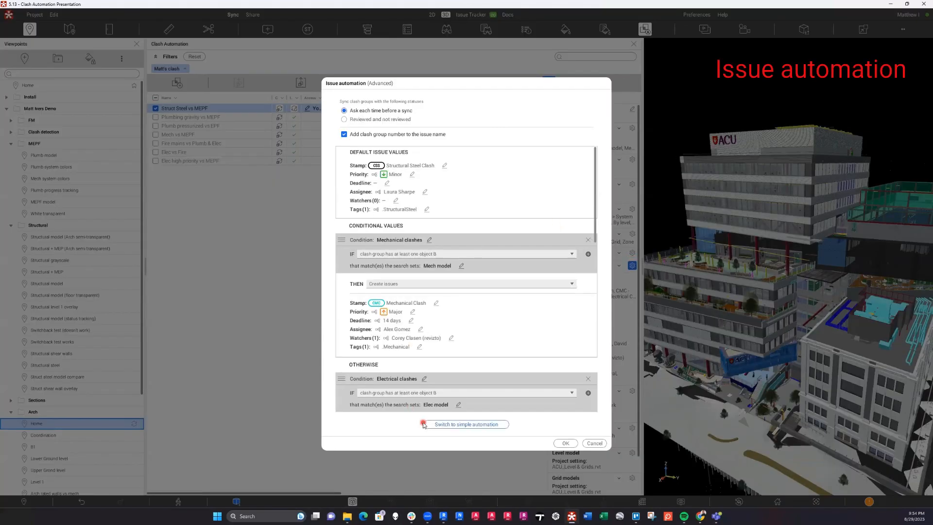
pyautogui.click(573, 288)
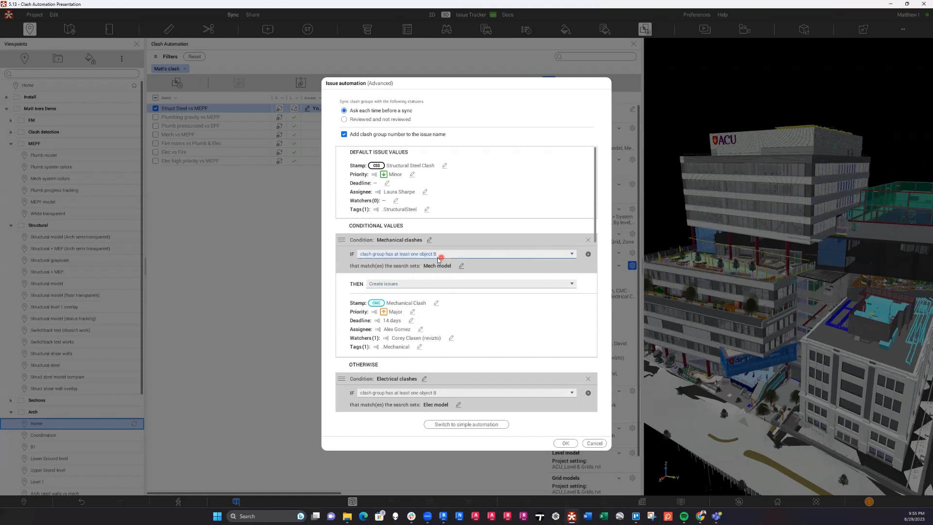
pyautogui.scroll(-2, 595, 234)
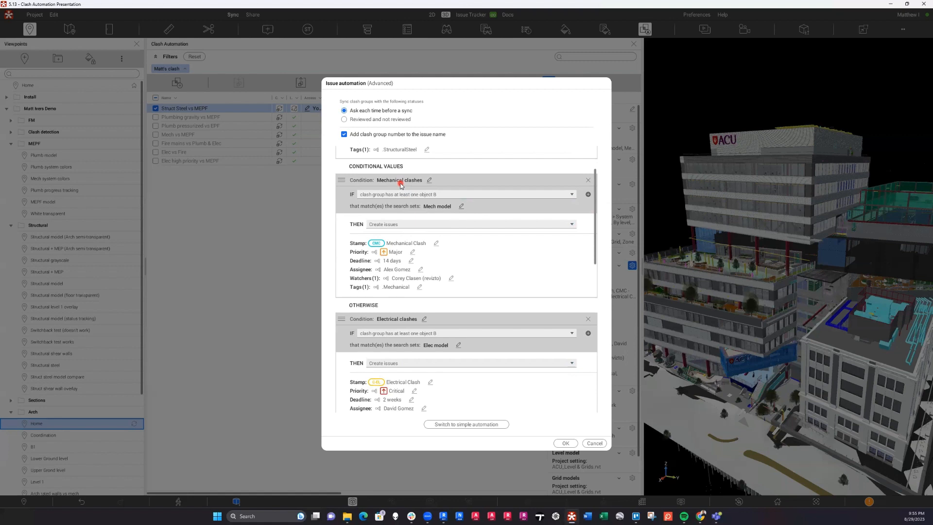
pyautogui.click(436, 243)
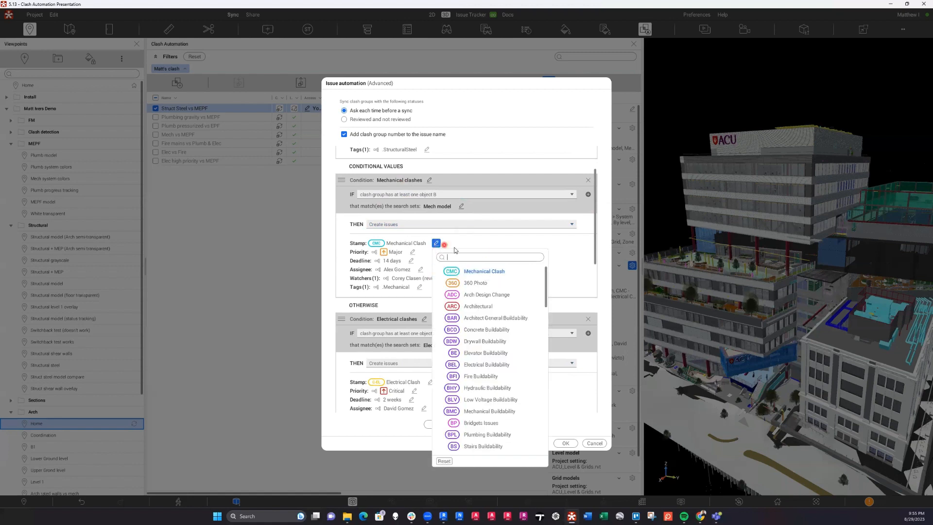
pyautogui.scroll(-10, 548, 311)
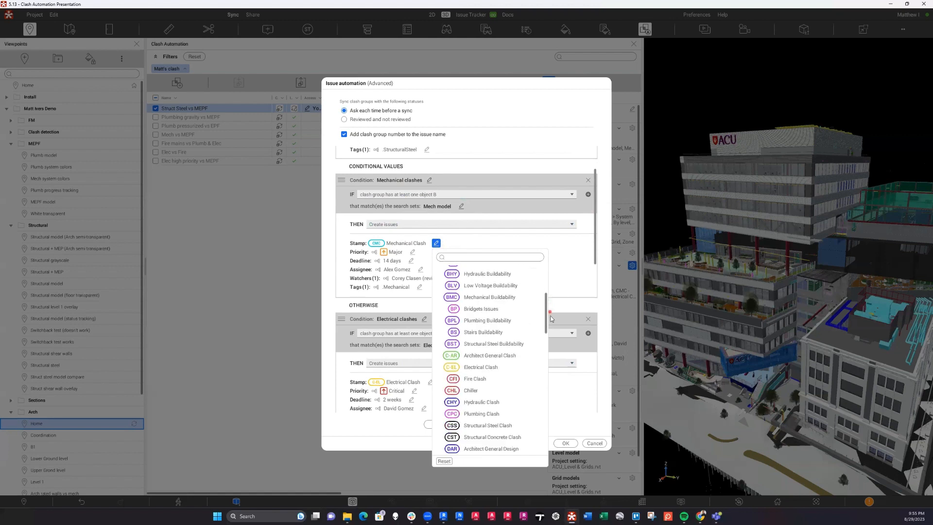
pyautogui.scroll(5, 549, 355)
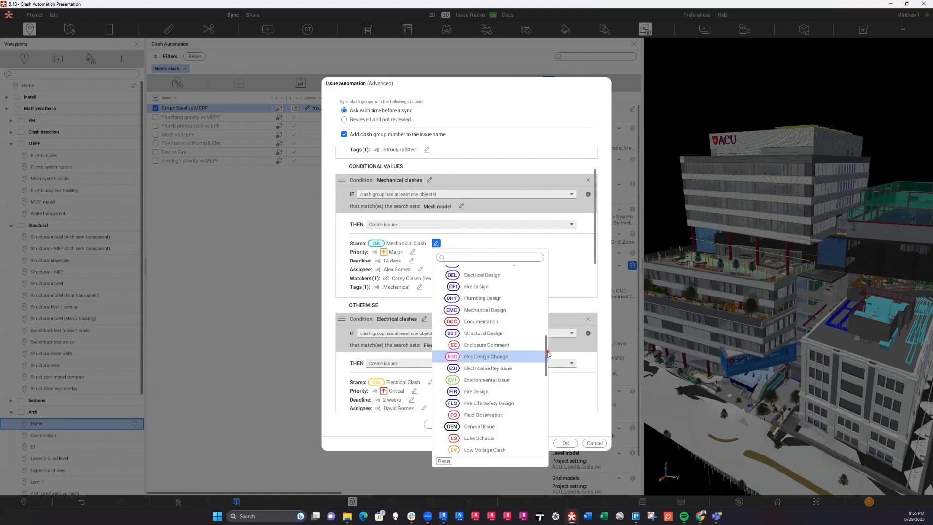
pyautogui.scroll(4, 551, 335)
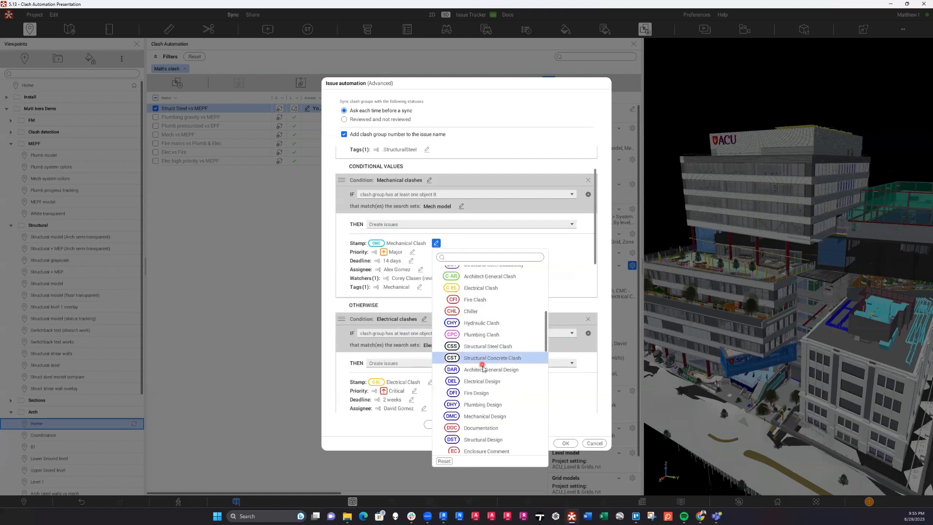
pyautogui.click(475, 243)
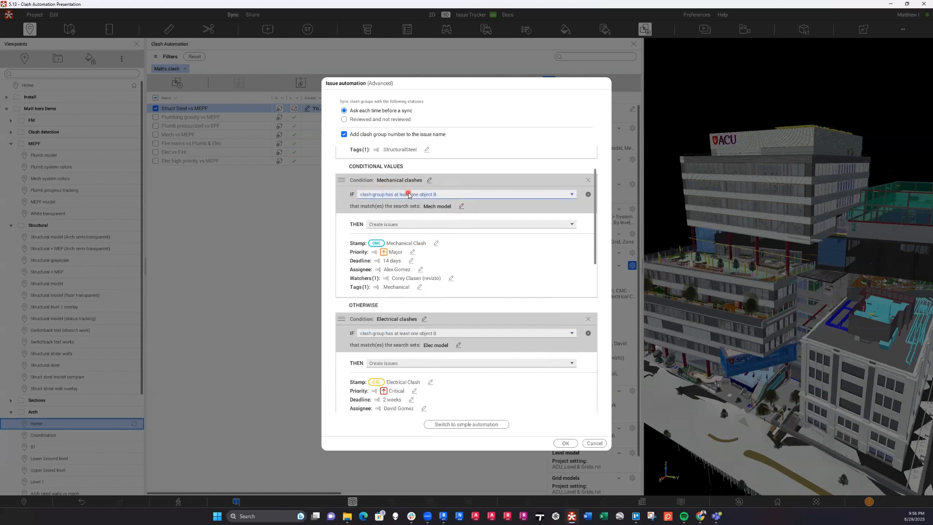
# - Review which search sets the Mechanical clashes condition matches, keeping Mech model
pyautogui.click(461, 206)
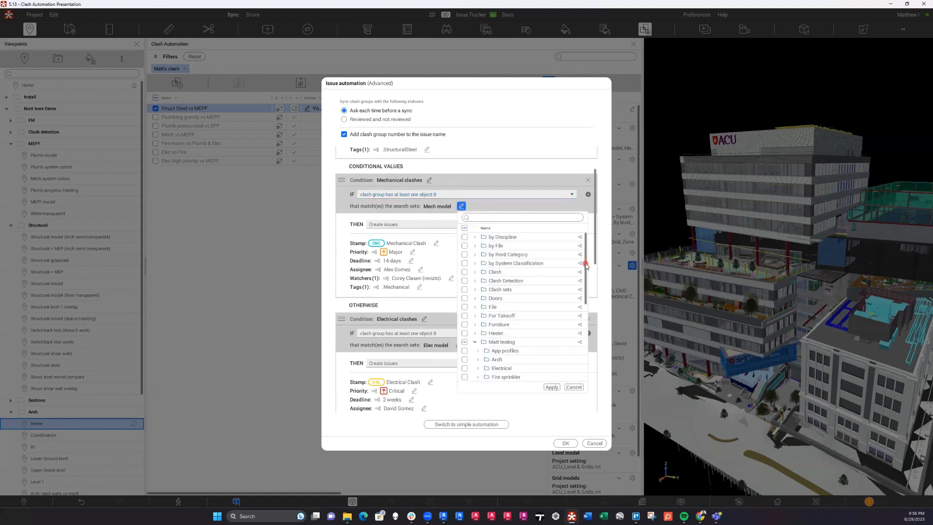
pyautogui.moveTo(585, 275); pyautogui.dragTo(585, 335)
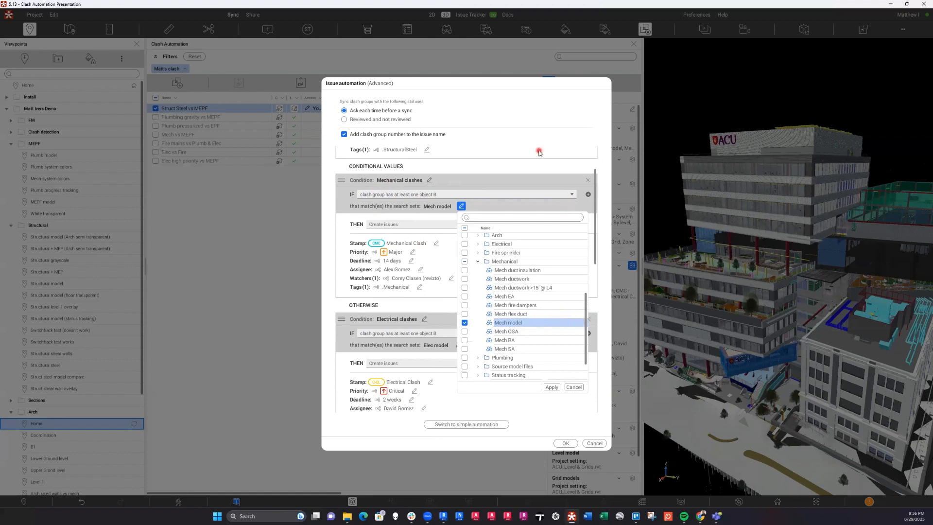
pyautogui.click(532, 168)
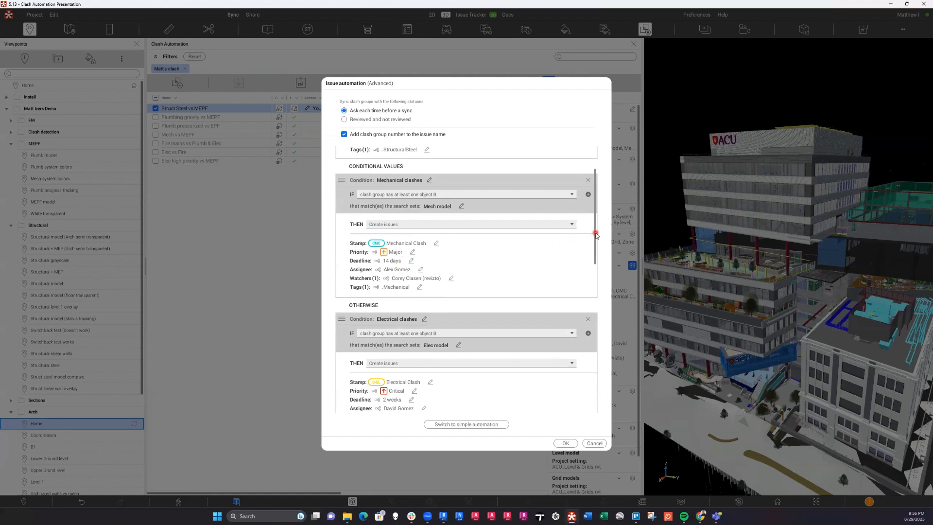
# - Review the remaining electrical, plumbing and fire clash conditions and the fallback Structural Steel Clash values, and accept the issue automation settings
pyautogui.moveTo(596, 236); pyautogui.dragTo(596, 257)
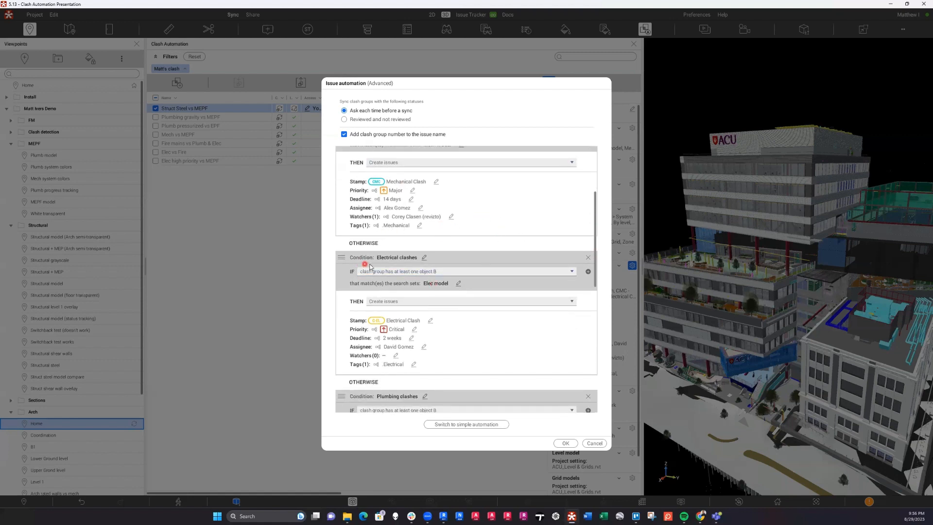
pyautogui.click(464, 273)
pyautogui.moveTo(598, 261); pyautogui.dragTo(594, 403)
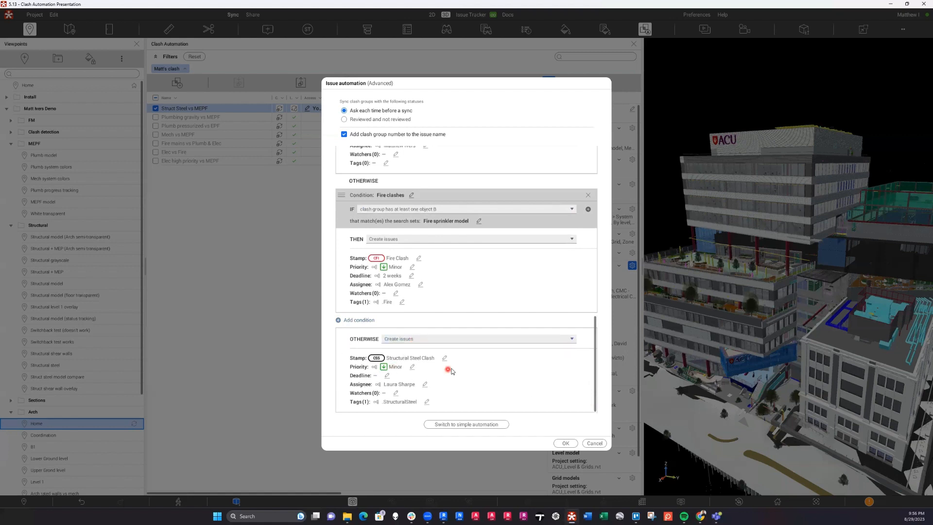
pyautogui.click(564, 444)
pyautogui.click(543, 275)
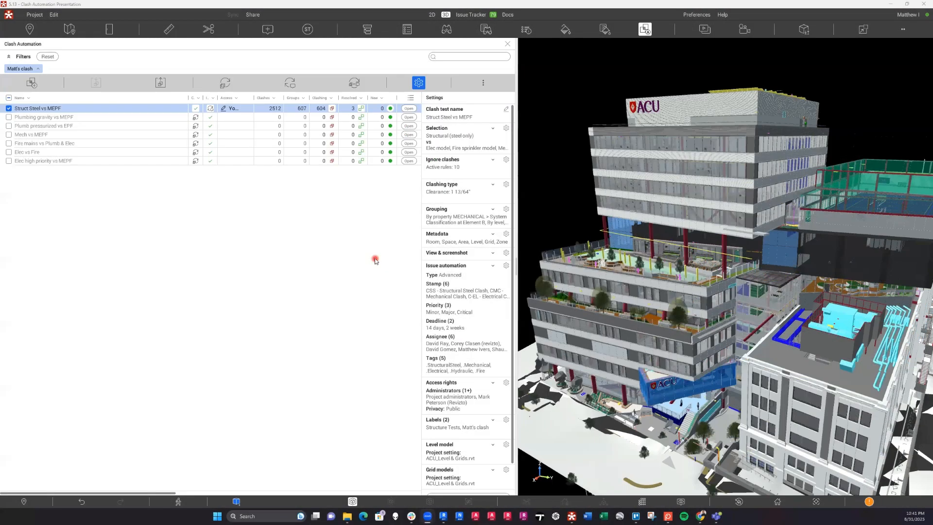
# - Run clash detection on the Struct Steel vs MEPF test and check the test out for editing
pyautogui.click(410, 108)
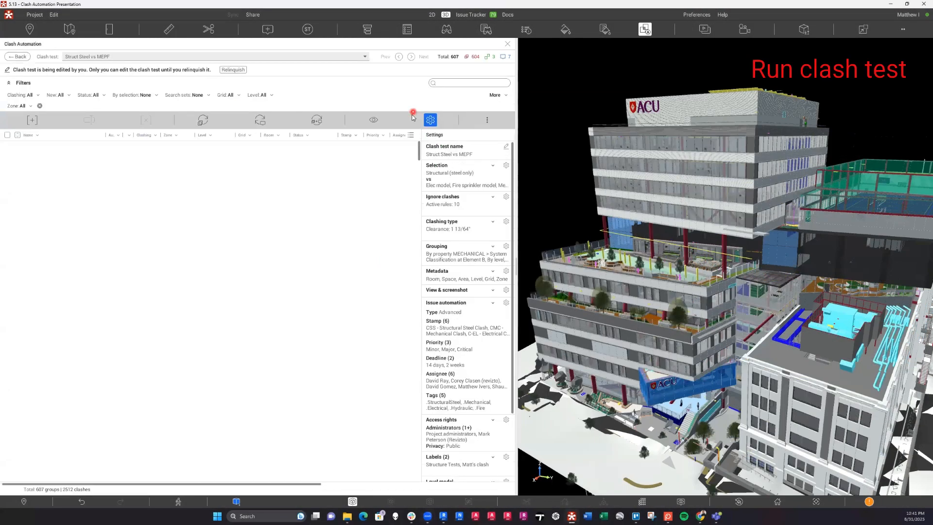
pyautogui.click(175, 111)
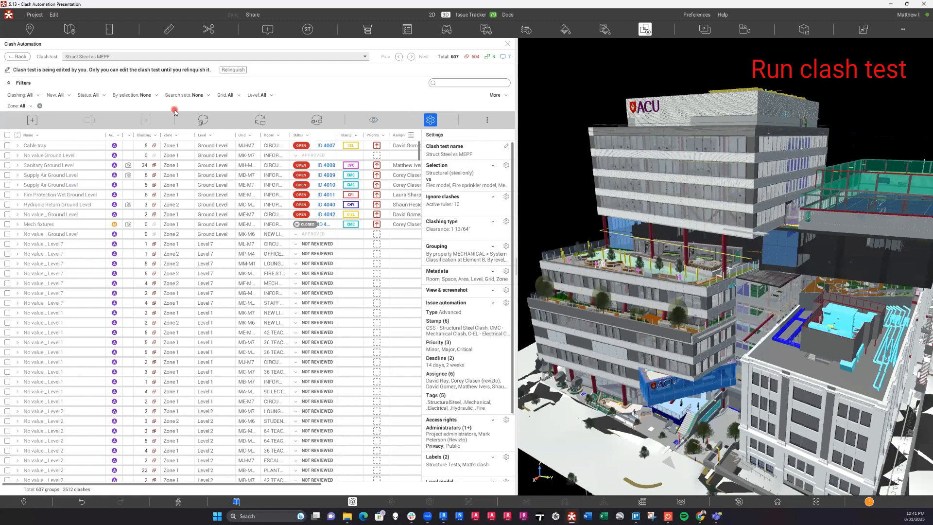
pyautogui.click(212, 117)
pyautogui.click(207, 118)
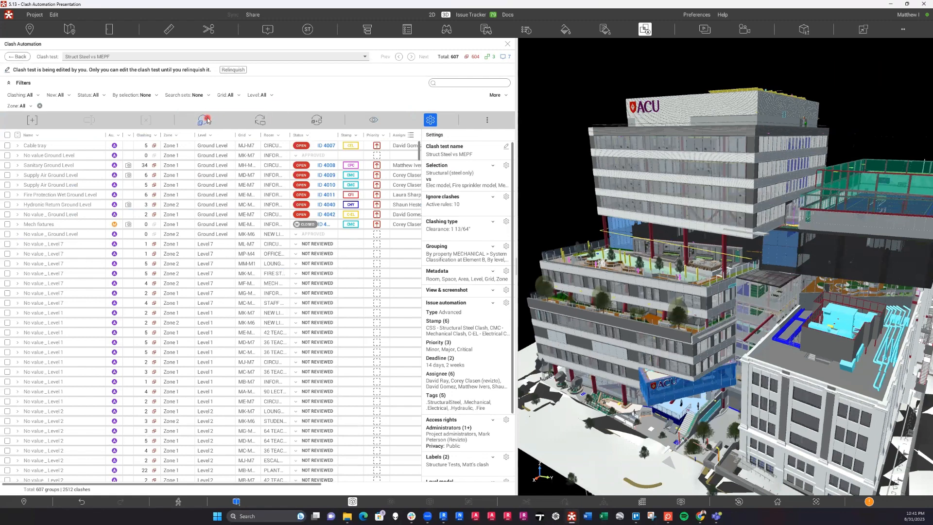
pyautogui.click(260, 120)
pyautogui.click(203, 122)
pyautogui.click(204, 121)
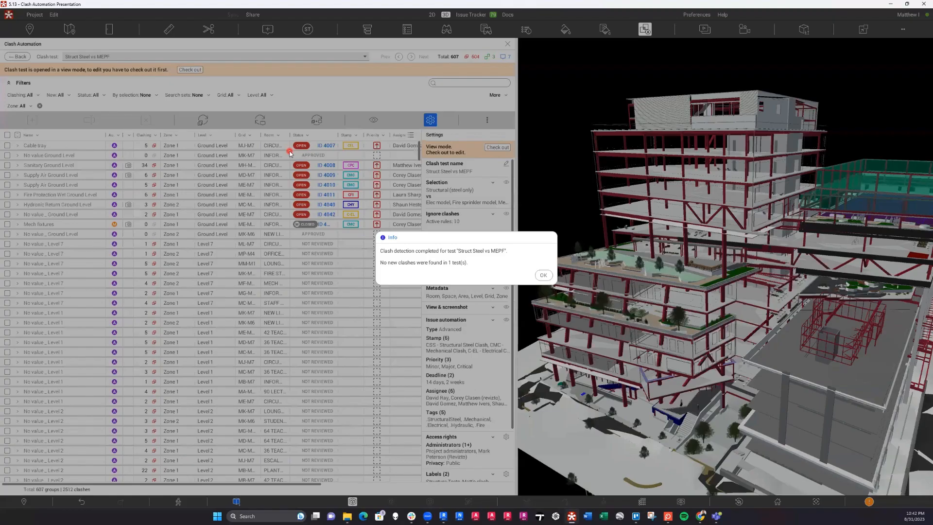
pyautogui.click(545, 275)
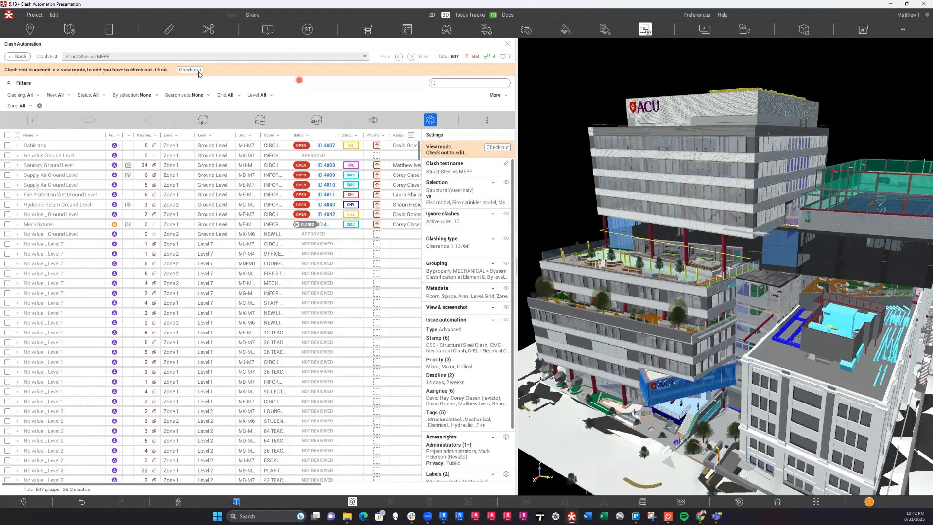
pyautogui.click(198, 70)
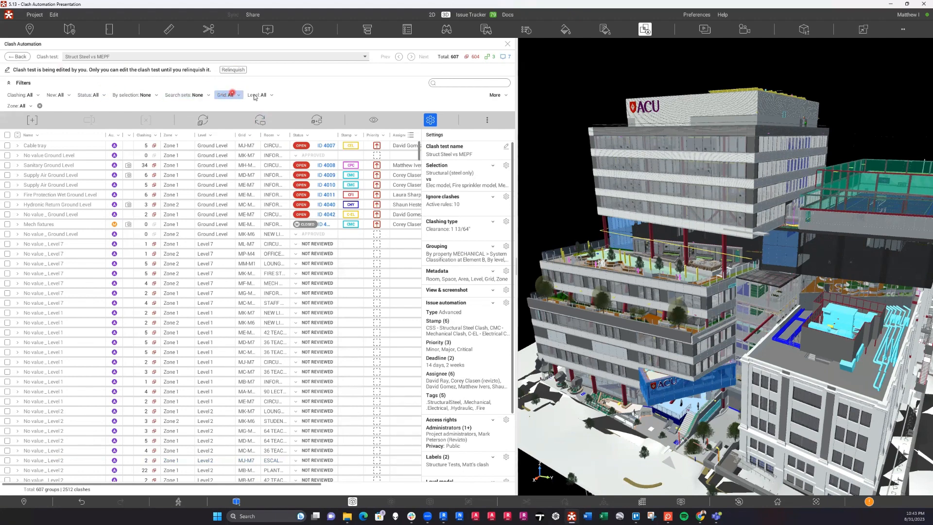
# - Review the additional filters available for the clash groups and the zones offered by the Zone filter
pyautogui.click(504, 96)
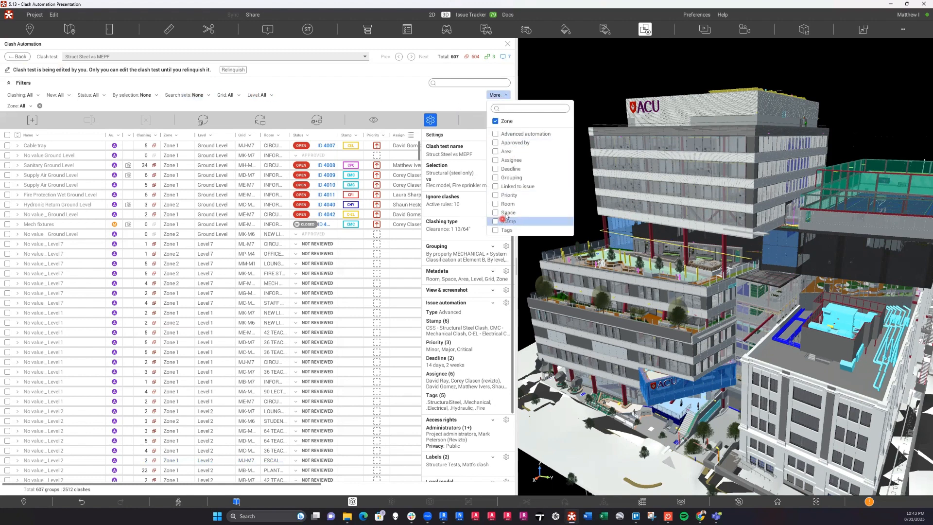
pyautogui.click(496, 122)
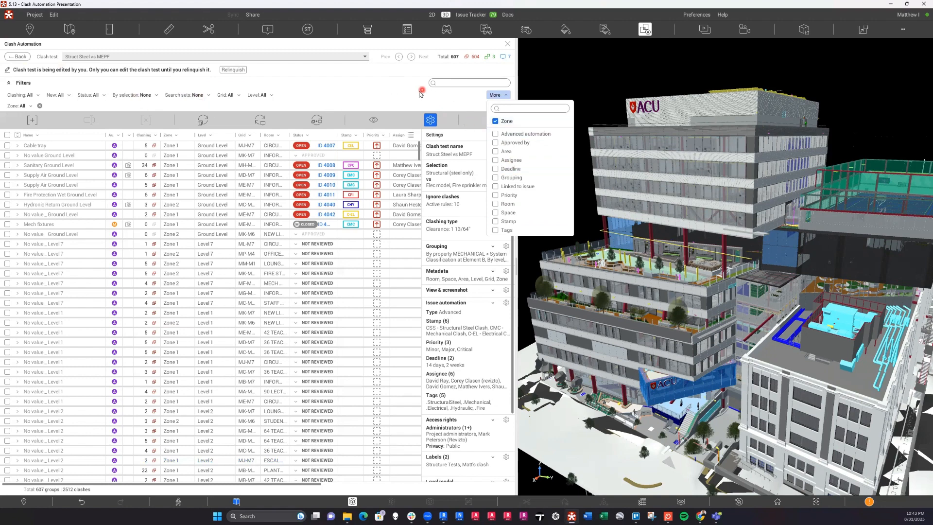
pyautogui.click(395, 97)
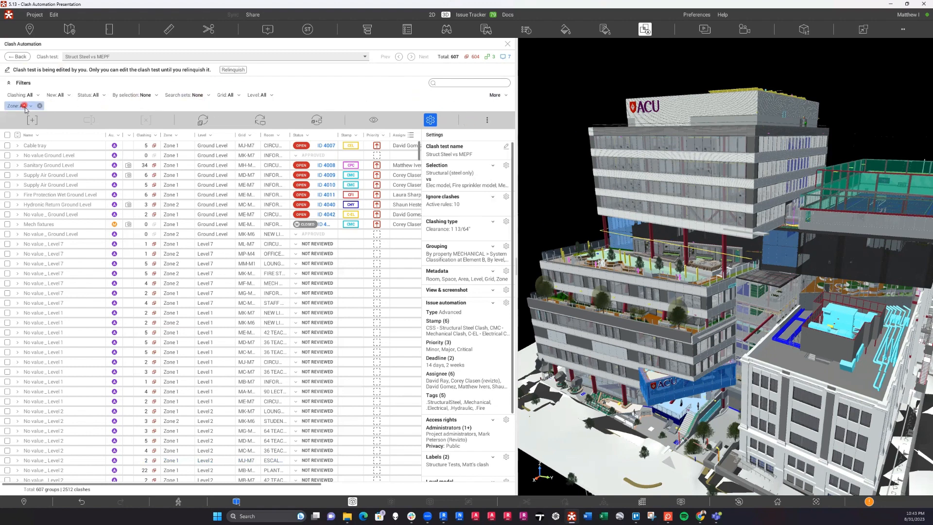
pyautogui.click(31, 106)
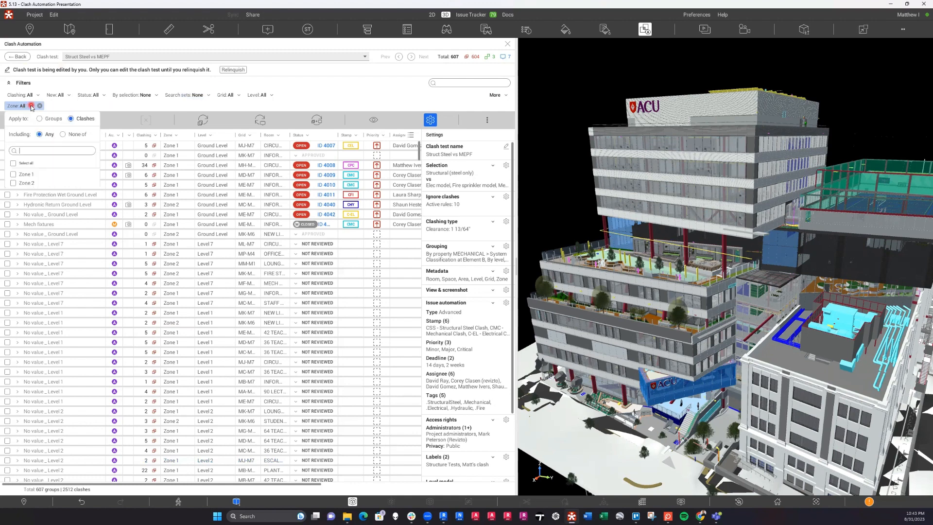
pyautogui.click(107, 104)
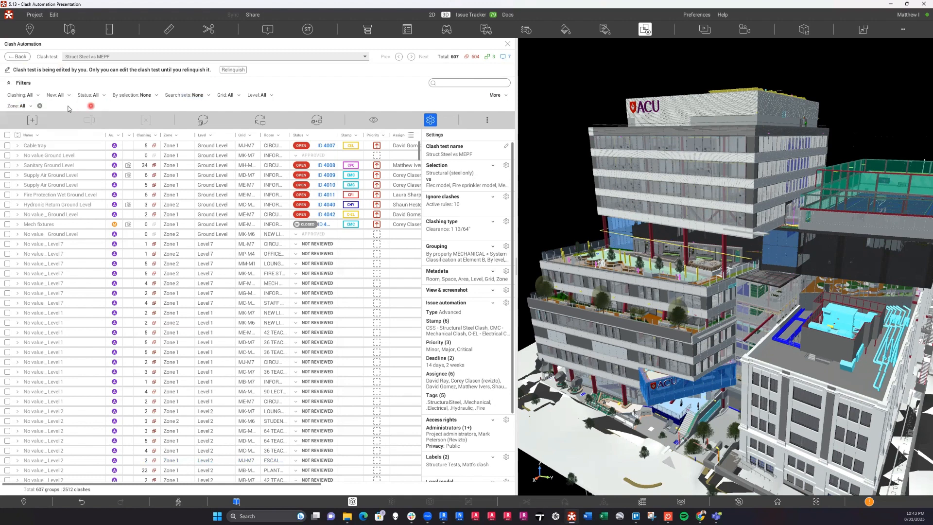
# - Select all clash groups and examine their clashes across the whole building in 3D
pyautogui.click(7, 135)
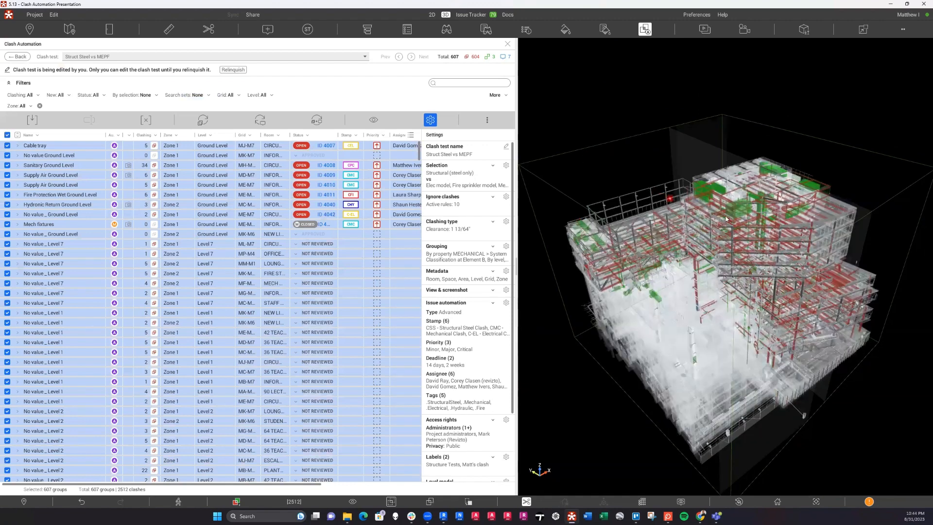
pyautogui.moveTo(818, 214); pyautogui.dragTo(780, 223)
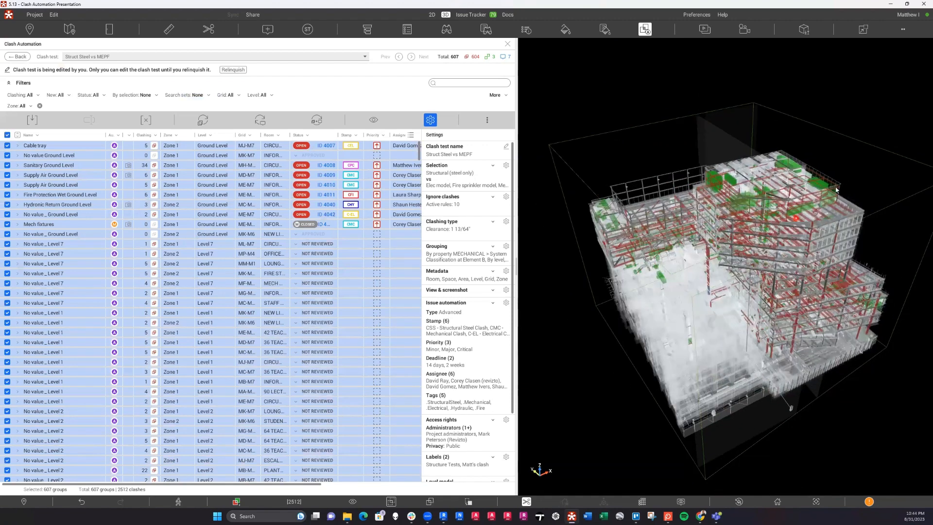
pyautogui.moveTo(836, 190); pyautogui.dragTo(629, 197)
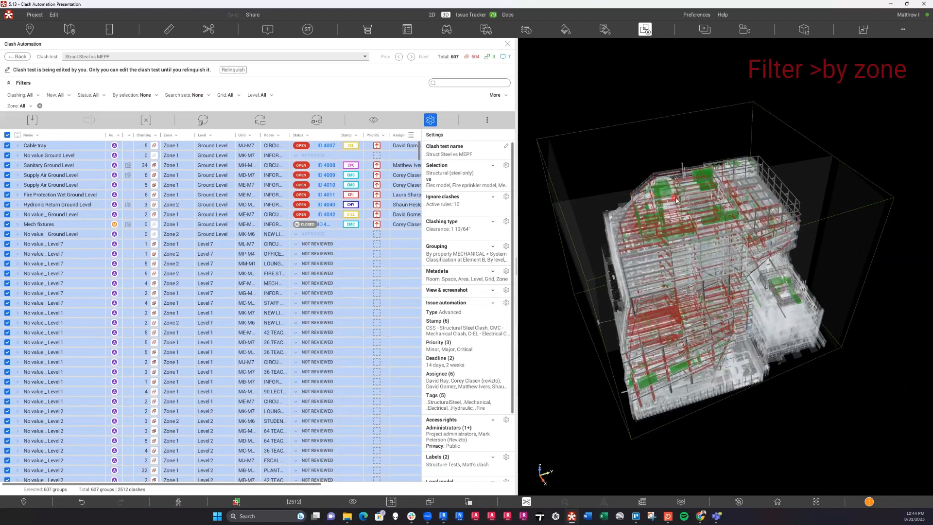
# - Filter the clashes to Zone 1 and examine them in the 3D model with the section cut turned off
pyautogui.click(29, 106)
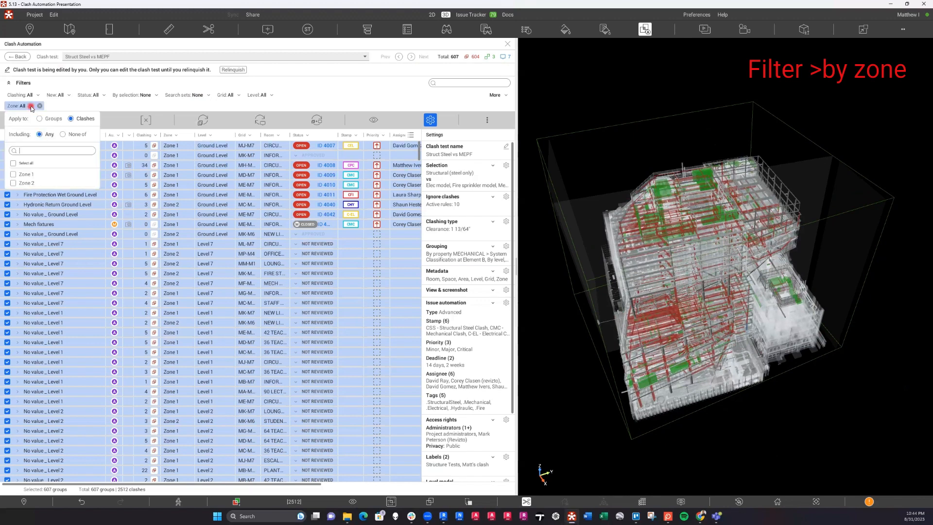
pyautogui.click(14, 175)
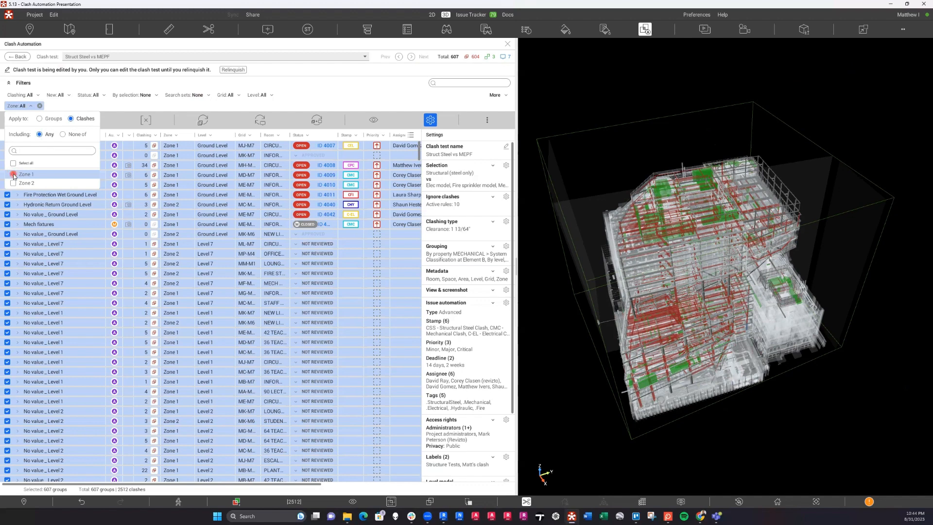
pyautogui.click(290, 95)
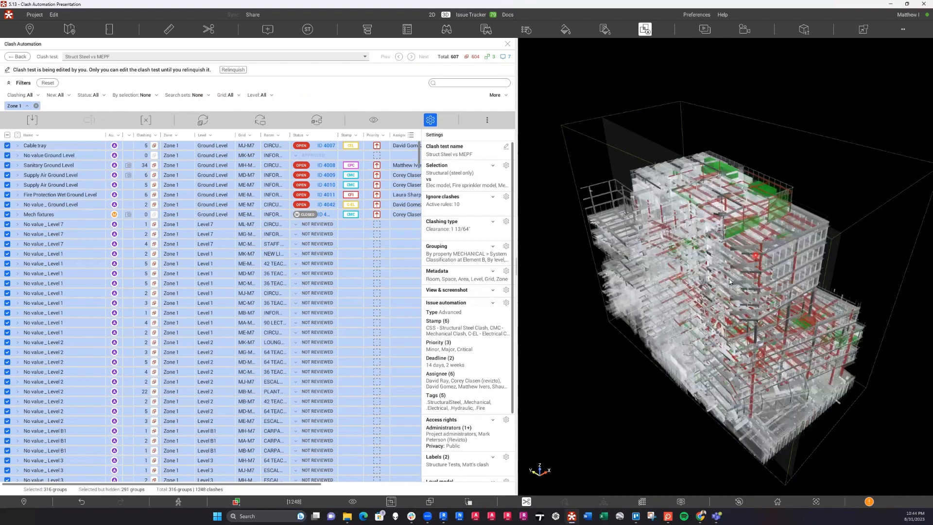
pyautogui.click(526, 502)
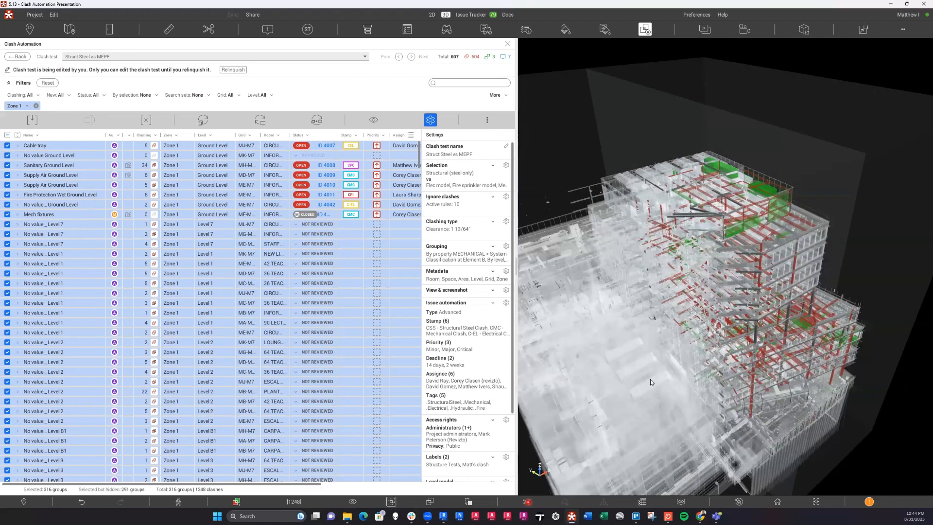
pyautogui.scroll(3, 727, 255)
pyautogui.scroll(-3, 727, 256)
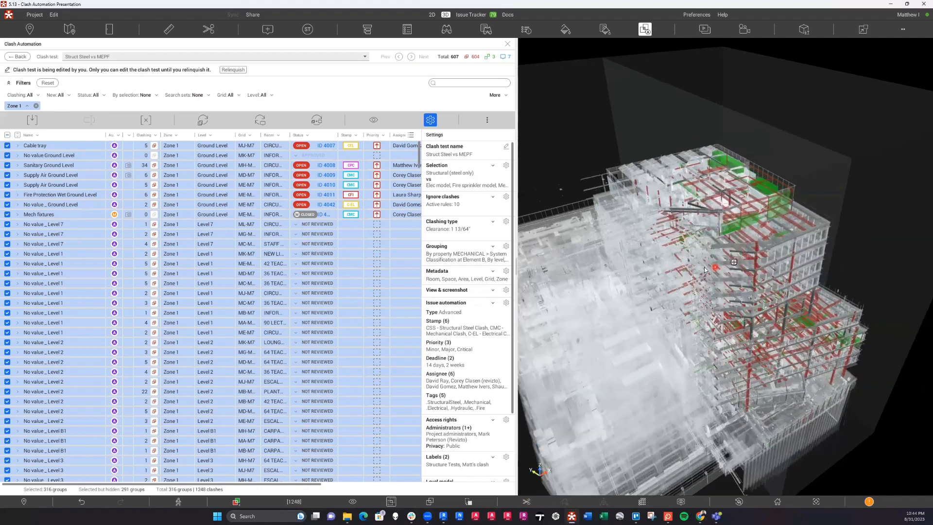
pyautogui.moveTo(779, 266); pyautogui.dragTo(757, 240)
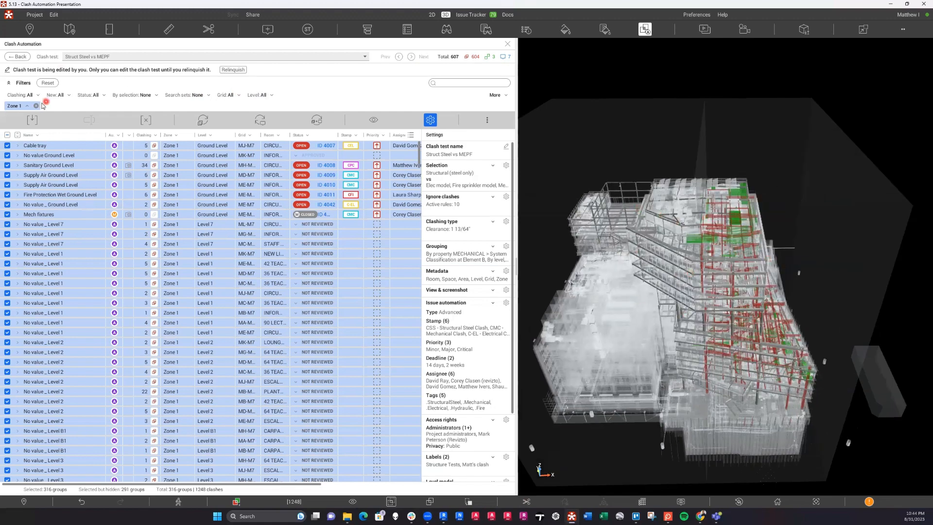
# - Switch the zone filter from Zone 1 to Zone 2 and examine that zone's clashes in 3D
pyautogui.click(27, 106)
pyautogui.click(14, 187)
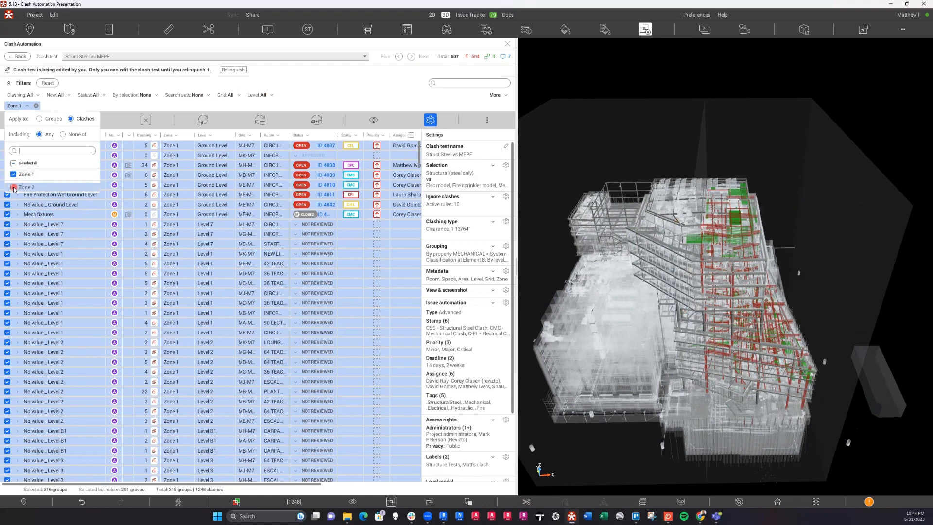
pyautogui.click(13, 175)
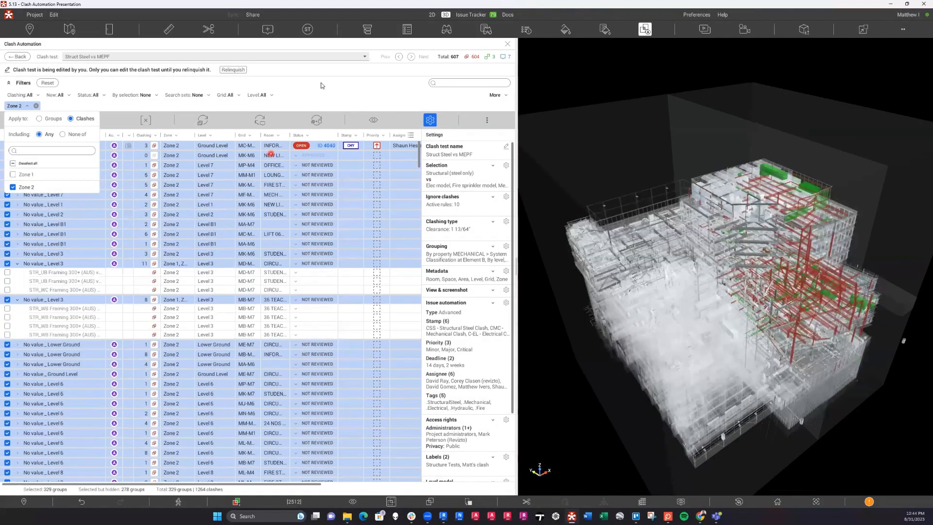
pyautogui.moveTo(788, 255); pyautogui.dragTo(789, 258)
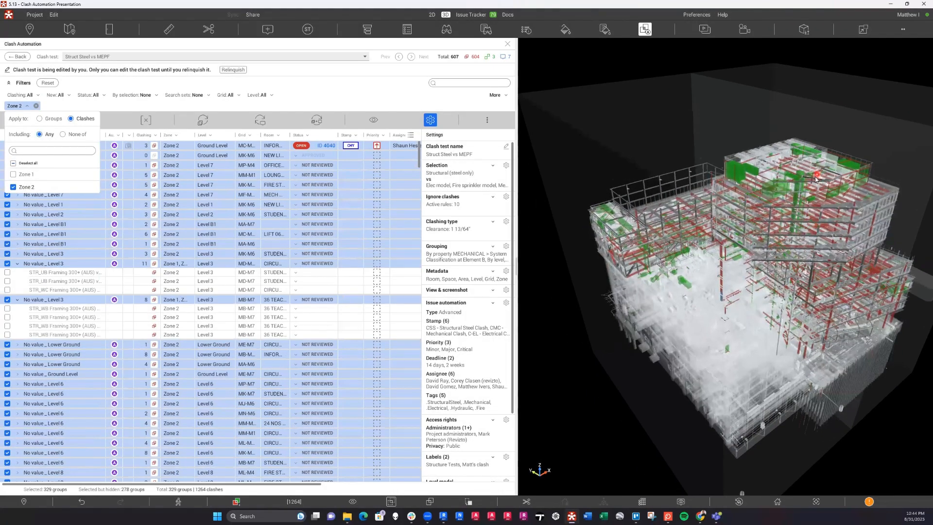
pyautogui.moveTo(811, 187); pyautogui.dragTo(778, 214)
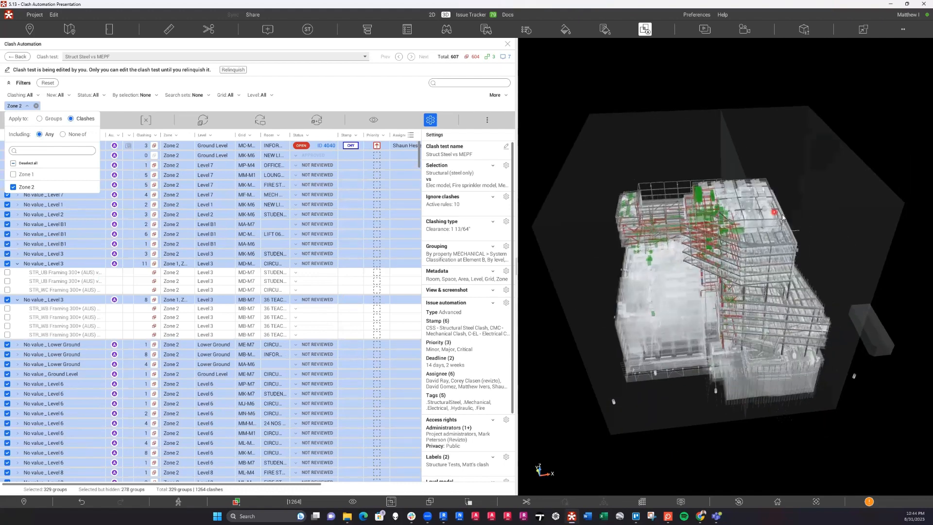
pyautogui.click(334, 95)
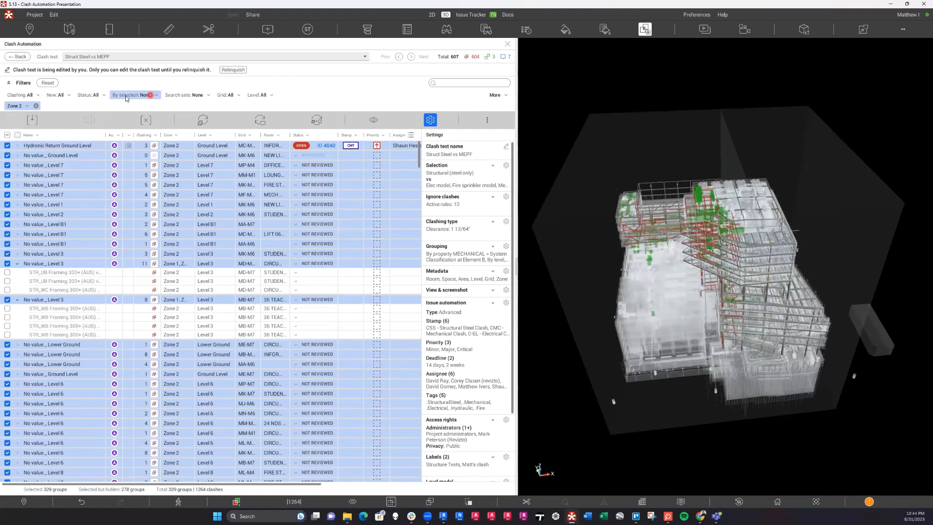
# - Remove the zone filter and filter the clashes to Ground Level
pyautogui.click(35, 106)
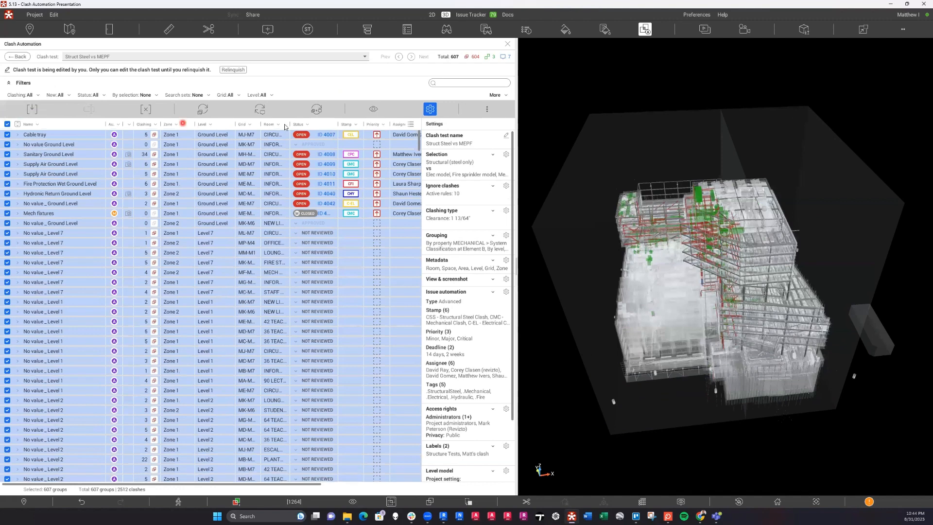
pyautogui.click(305, 108)
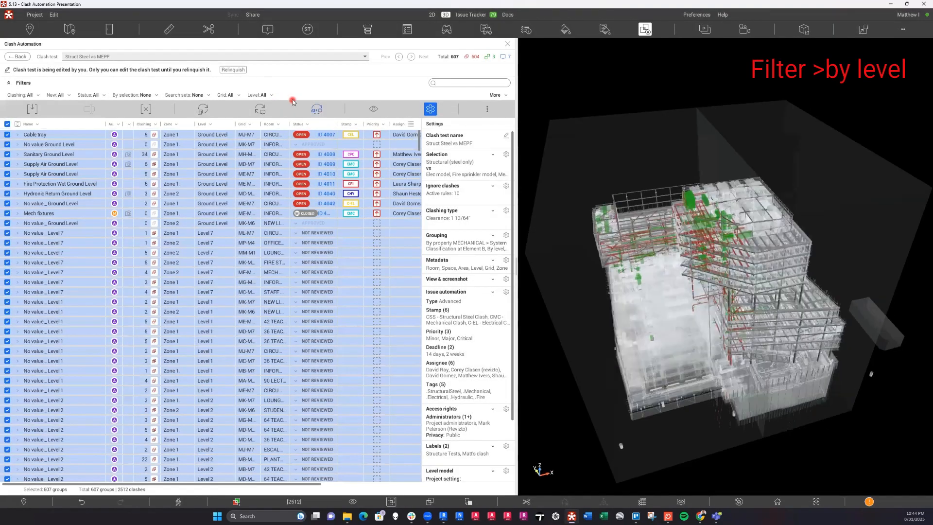
pyautogui.click(271, 96)
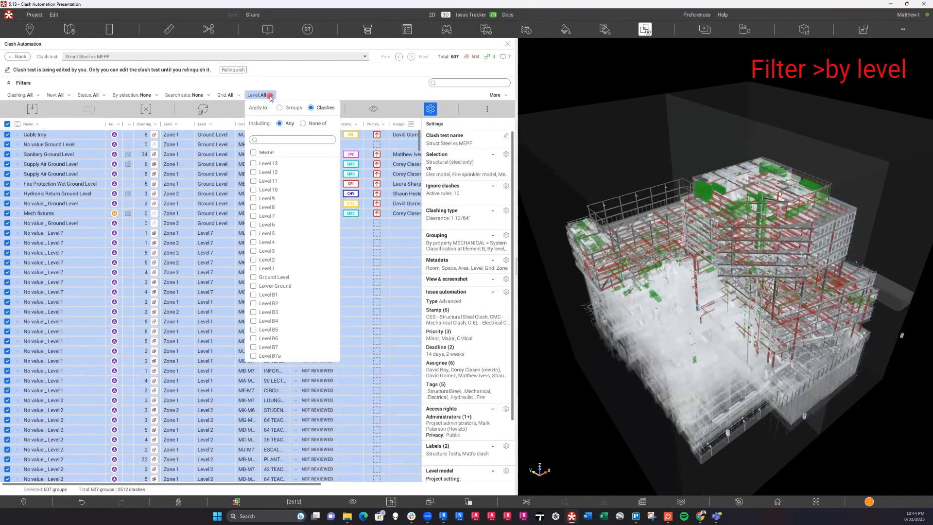
pyautogui.click(253, 278)
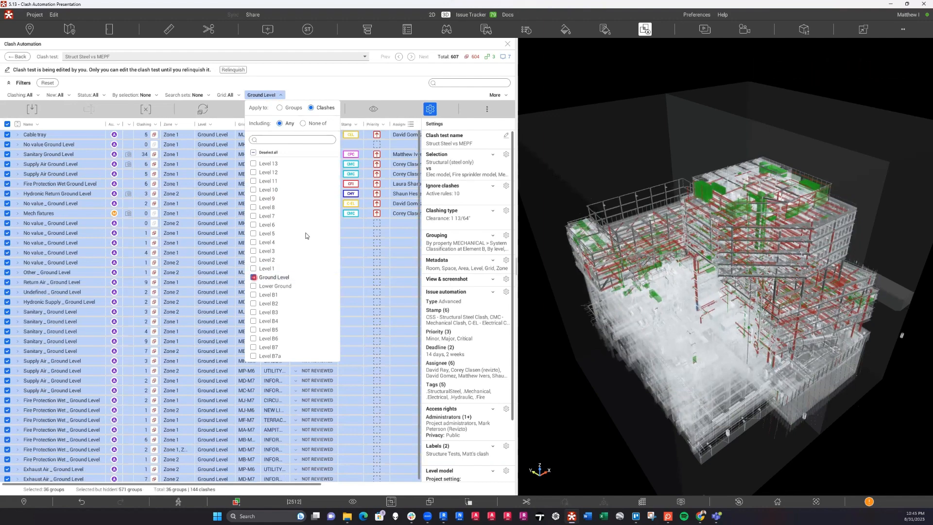
pyautogui.click(372, 77)
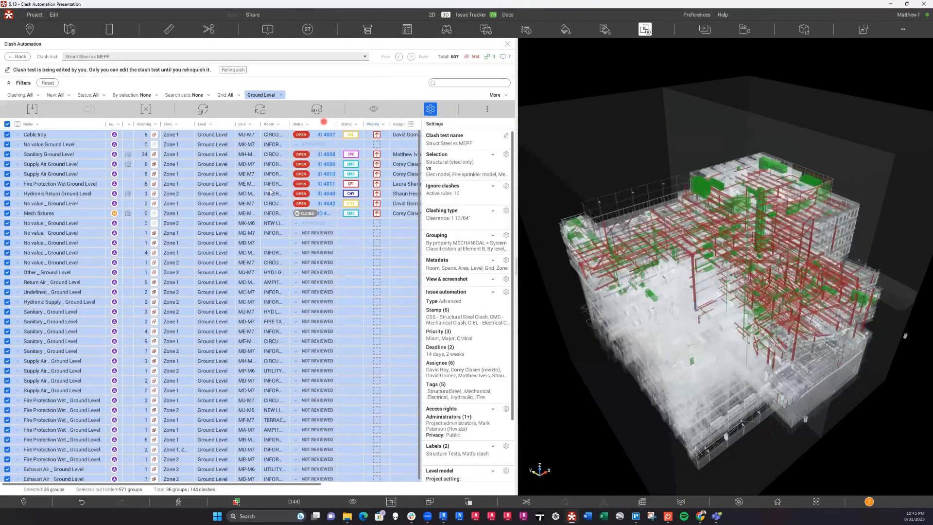
# - Turn the section cut back on so the 3D model is clipped around the Ground Level clashes
pyautogui.click(353, 134)
pyautogui.click(496, 473)
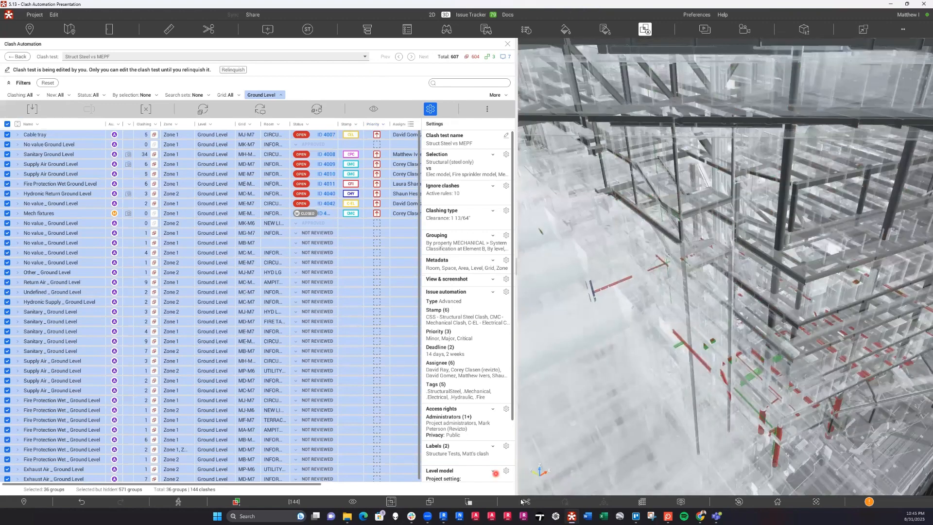
pyautogui.click(526, 502)
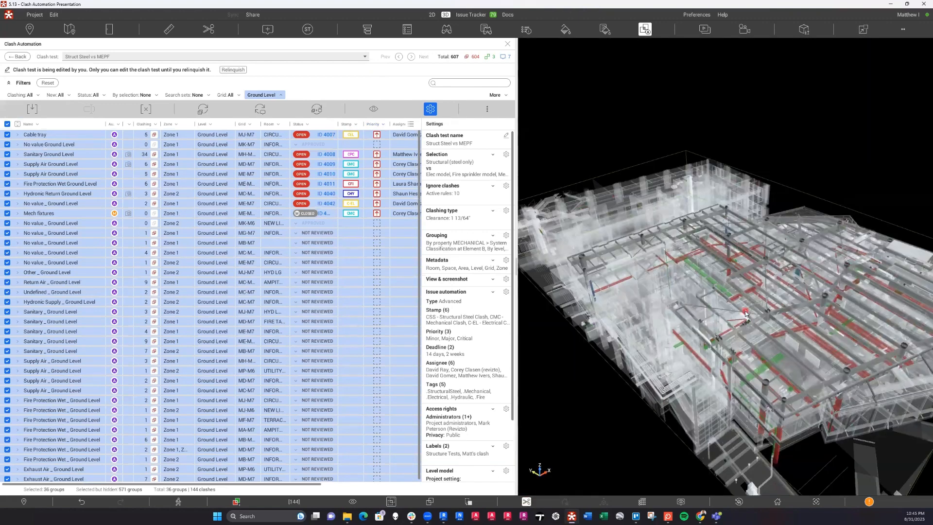
# - Examine the clipped Ground Level clashes in the 3D model, and clear the selection of all clash groups
pyautogui.moveTo(743, 305); pyautogui.dragTo(631, 277)
pyautogui.scroll(-3, 722, 286)
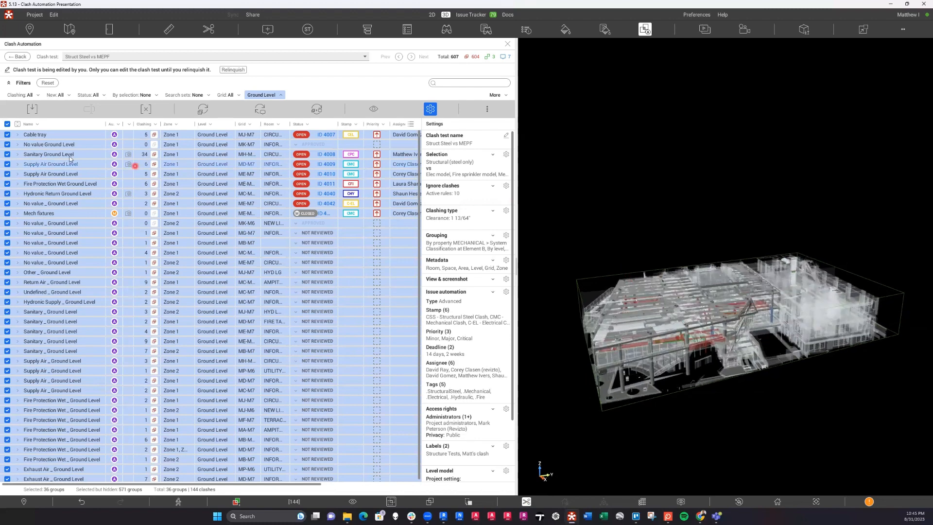
pyautogui.click(8, 125)
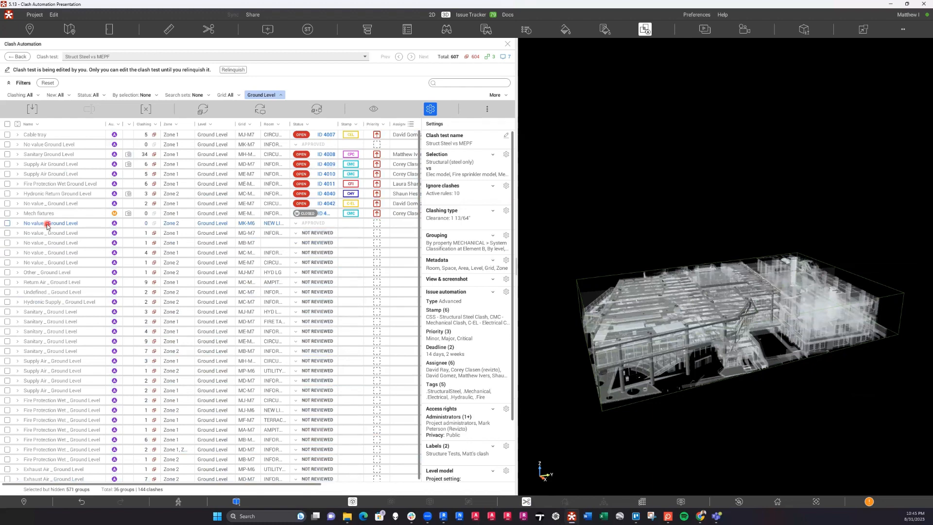
# - Examine the Hydronic Supply _ Ground Level clash group in 3D and set its status to Reviewed
pyautogui.click(53, 154)
pyautogui.click(24, 312)
pyautogui.click(33, 302)
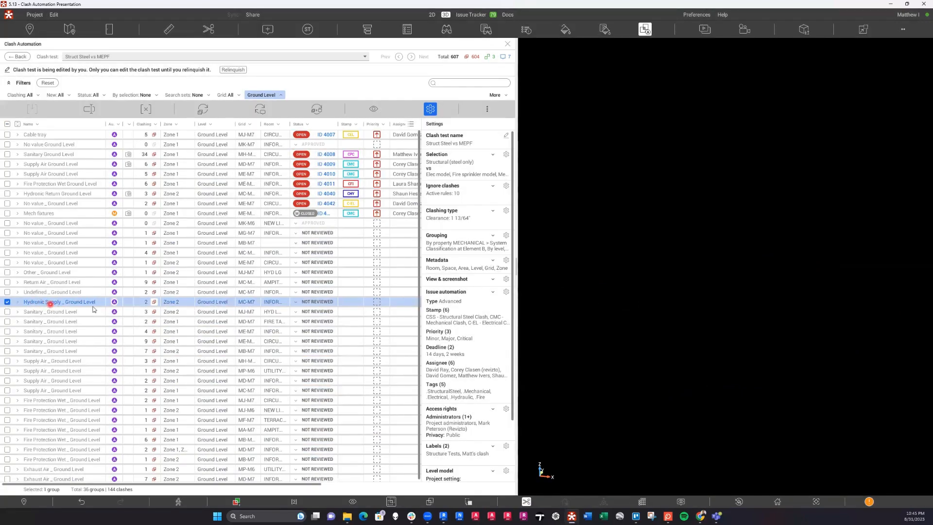
pyautogui.click(440, 293)
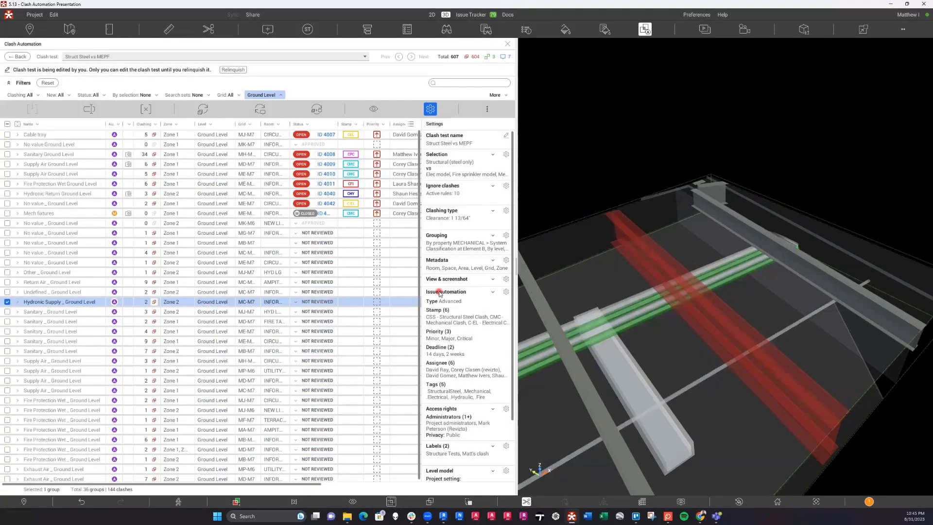
pyautogui.click(623, 273)
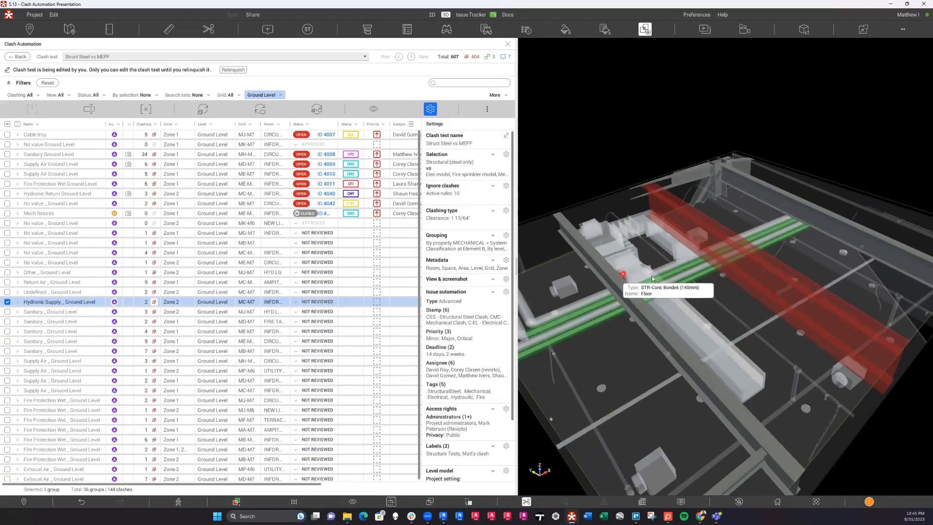
pyautogui.click(714, 278)
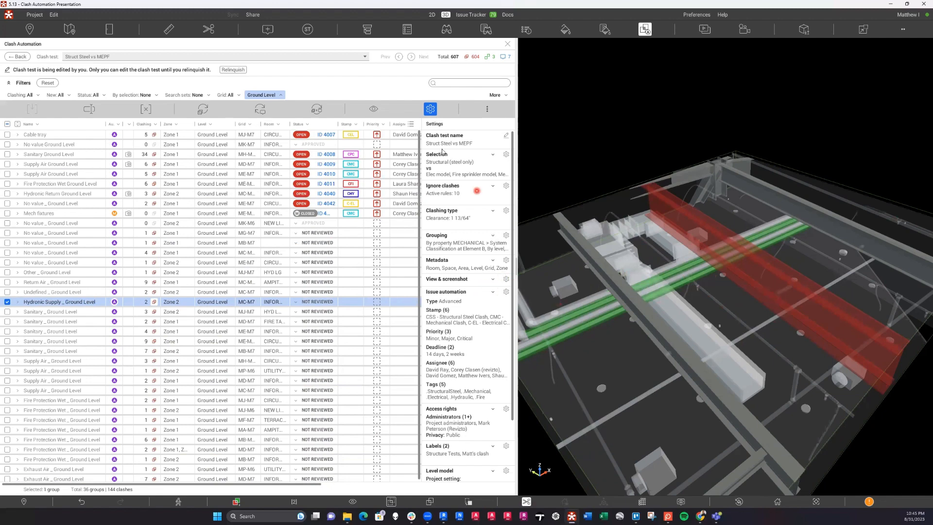
pyautogui.moveTo(662, 287); pyautogui.dragTo(691, 265)
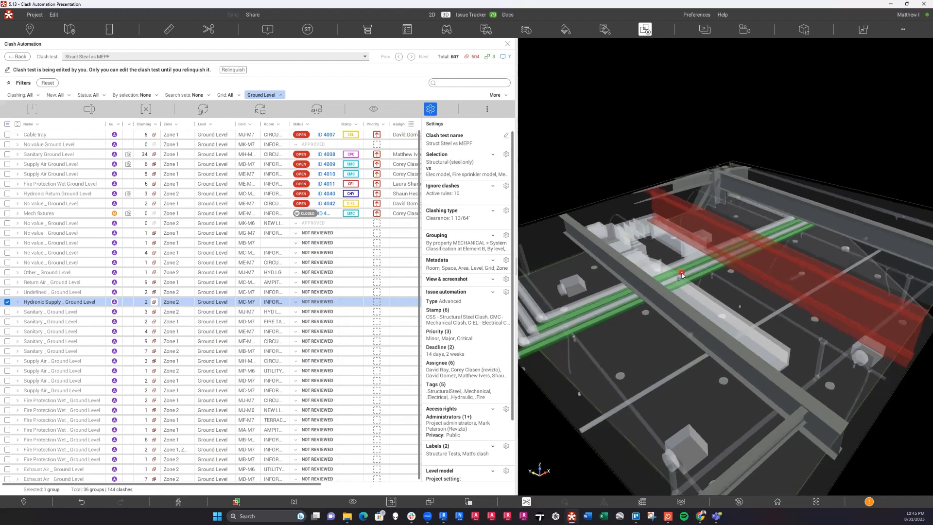
pyautogui.click(298, 302)
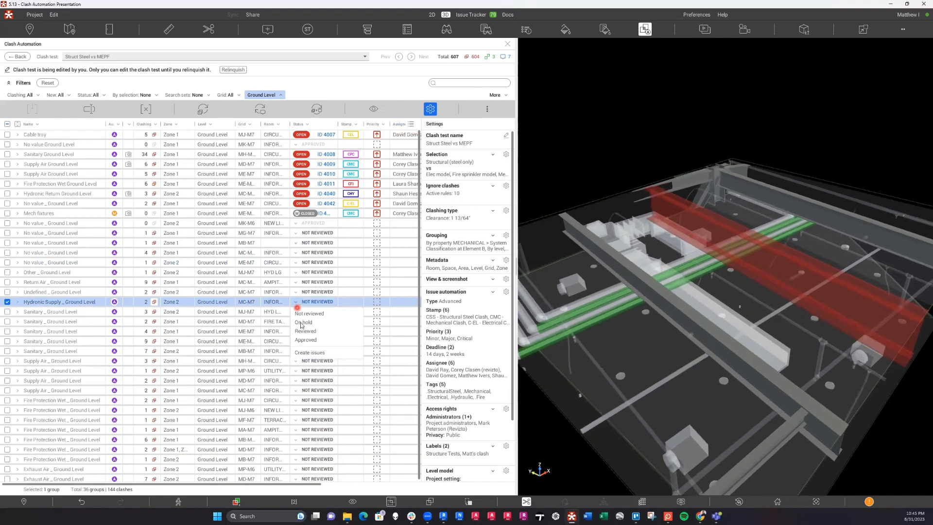
pyautogui.click(300, 330)
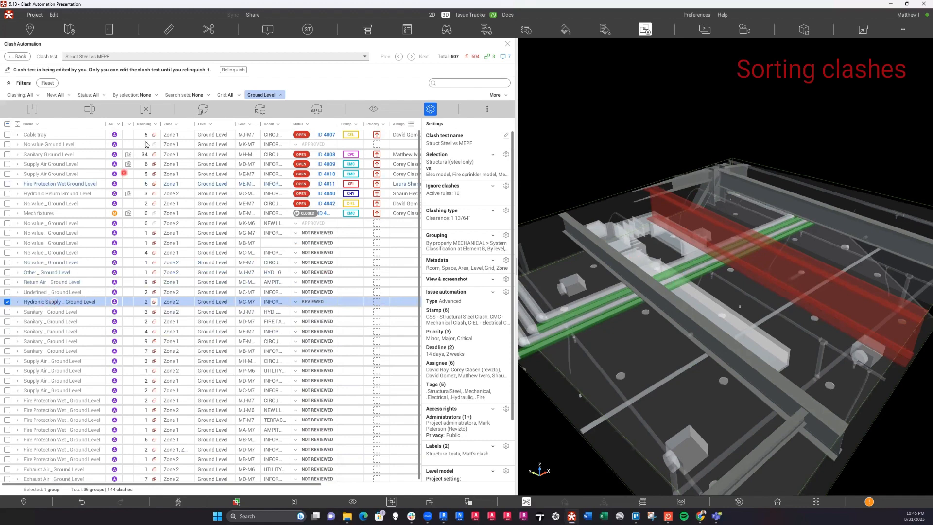
# - Sort the clash groups by number of clashes, highest first, and examine the Return Air _ Ground Level group in 3D
pyautogui.click(144, 125)
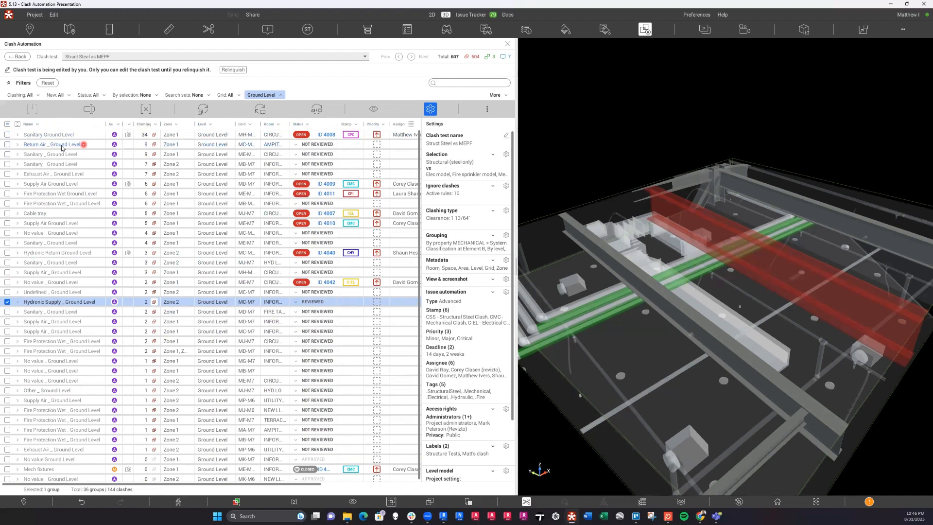
pyautogui.click(42, 144)
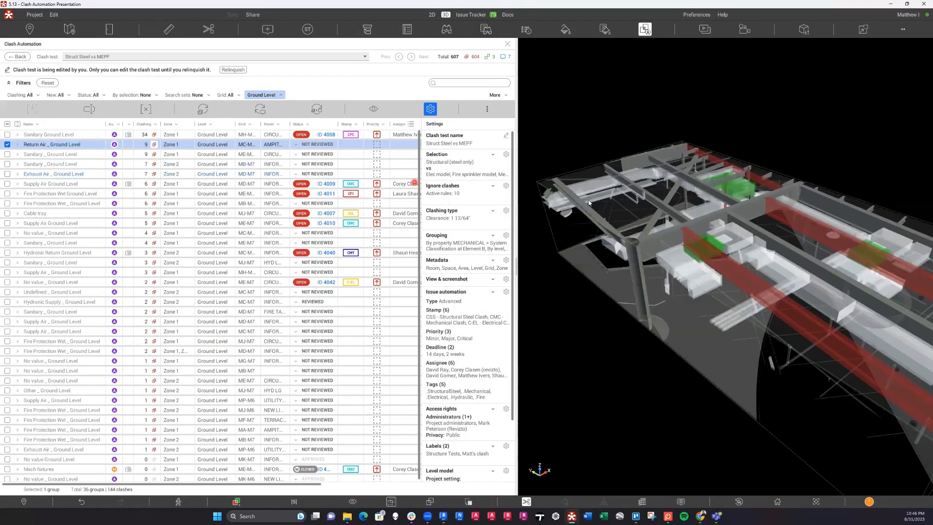
pyautogui.moveTo(752, 224); pyautogui.dragTo(719, 200)
pyautogui.moveTo(719, 201); pyautogui.dragTo(721, 197, button='middle')
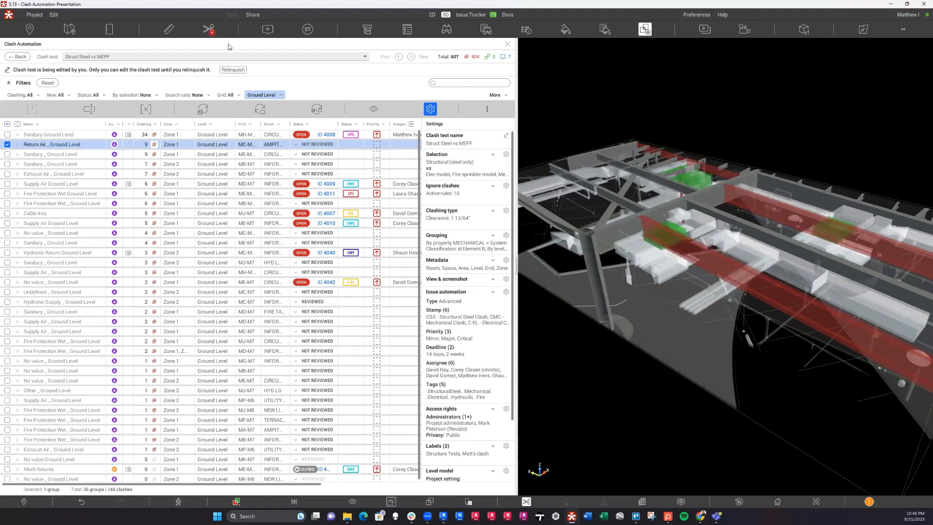
# - Adjust a face of the section cut box around the Return Air clashes, and leave the section cut tool
pyautogui.click(209, 29)
pyautogui.moveTo(393, 316); pyautogui.dragTo(407, 305)
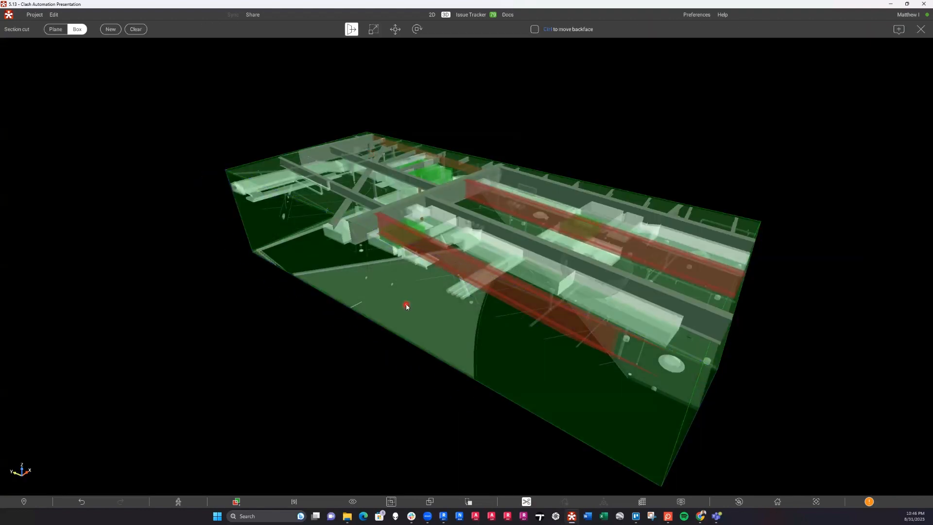
pyautogui.press('Escape')
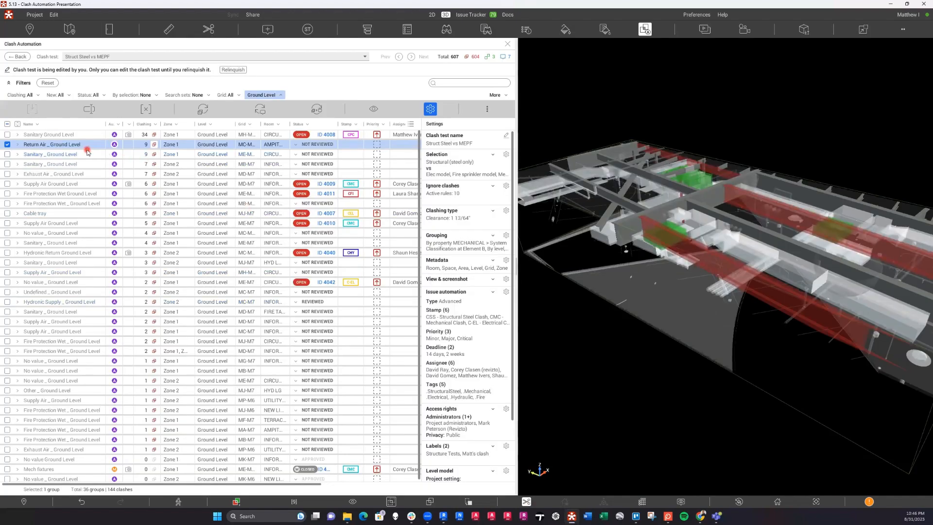
# - Set the status of the Return Air _ Ground Level and six-clash Fire Protection Wet _ Ground Level groups to Reviewed
pyautogui.click(296, 144)
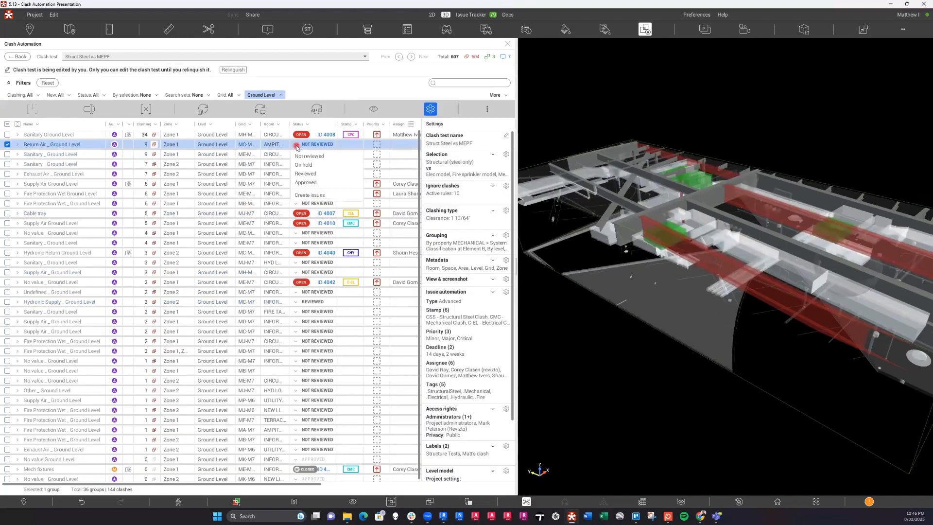
pyautogui.click(308, 174)
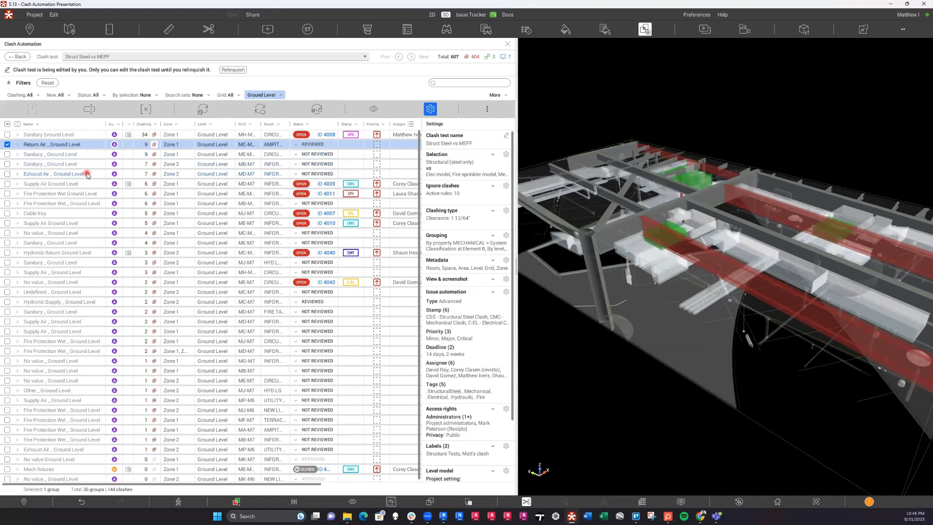
pyautogui.click(40, 203)
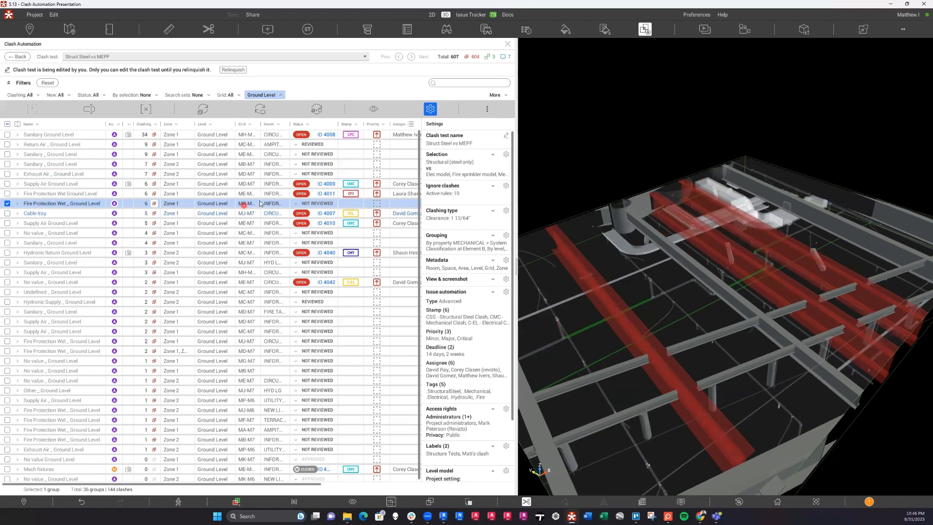
pyautogui.click(296, 204)
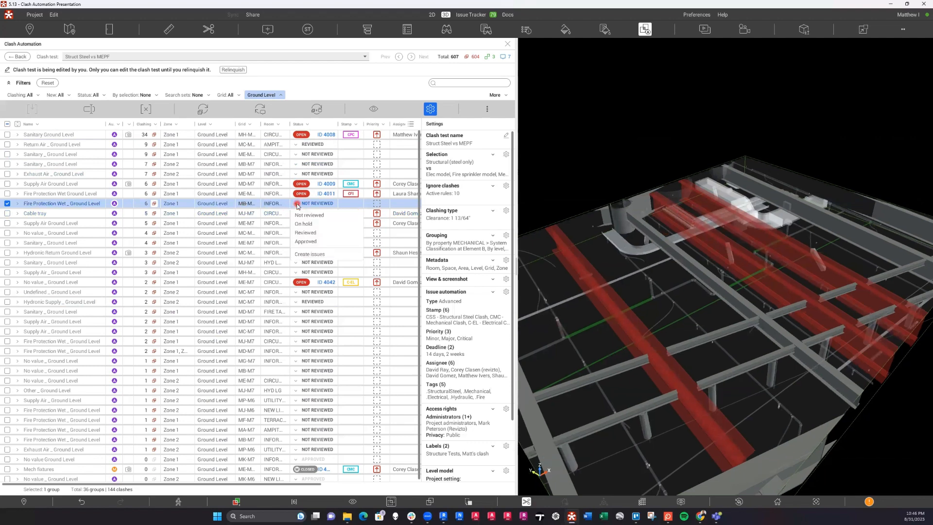
pyautogui.click(306, 232)
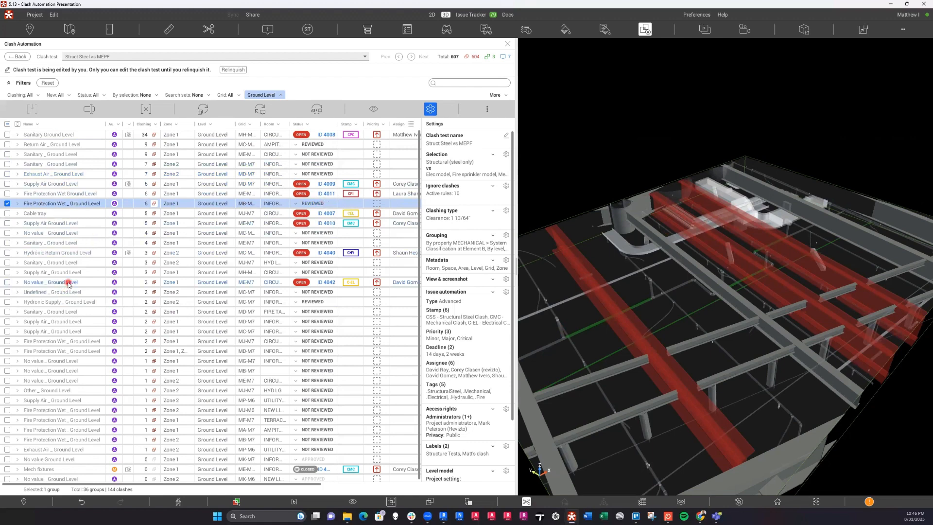
# - Examine the Zone 1 No value _ Ground Level group at grid MG-M7 in 3D and set its status to Reviewed
pyautogui.click(55, 363)
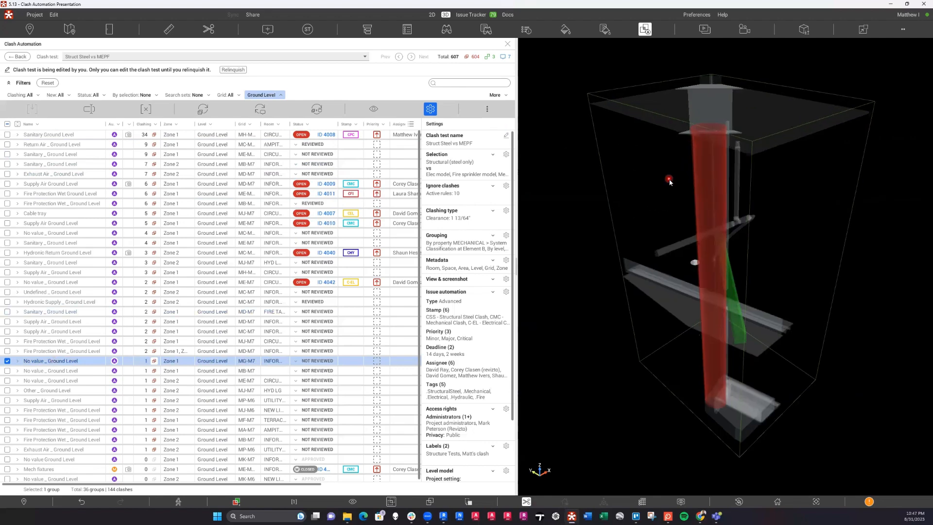
pyautogui.moveTo(752, 282); pyautogui.dragTo(727, 287)
pyautogui.moveTo(728, 287); pyautogui.dragTo(720, 260, button='middle')
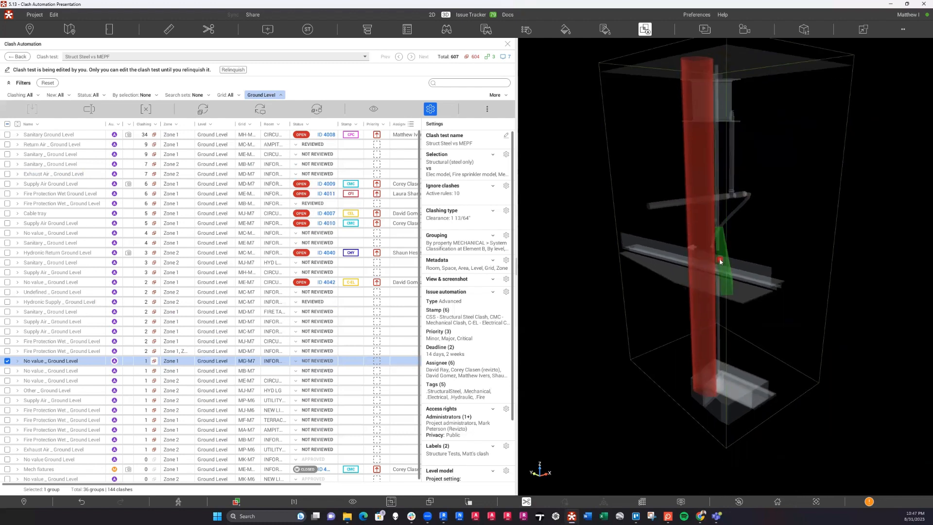
pyautogui.moveTo(720, 261); pyautogui.dragTo(680, 253)
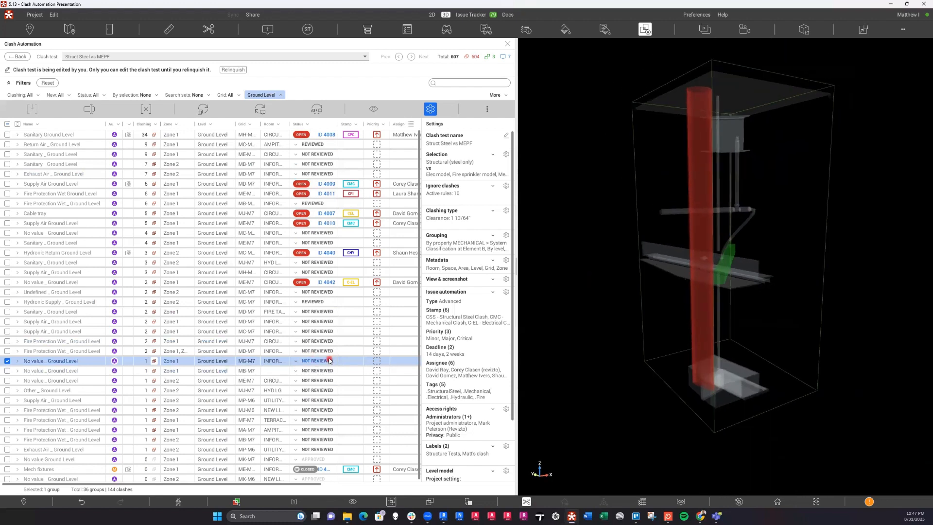
pyautogui.click(299, 361)
pyautogui.click(303, 383)
# - Sync only the reviewed clash groups of the Struct Steel vs MEPF test with the issue tracker
pyautogui.click(263, 112)
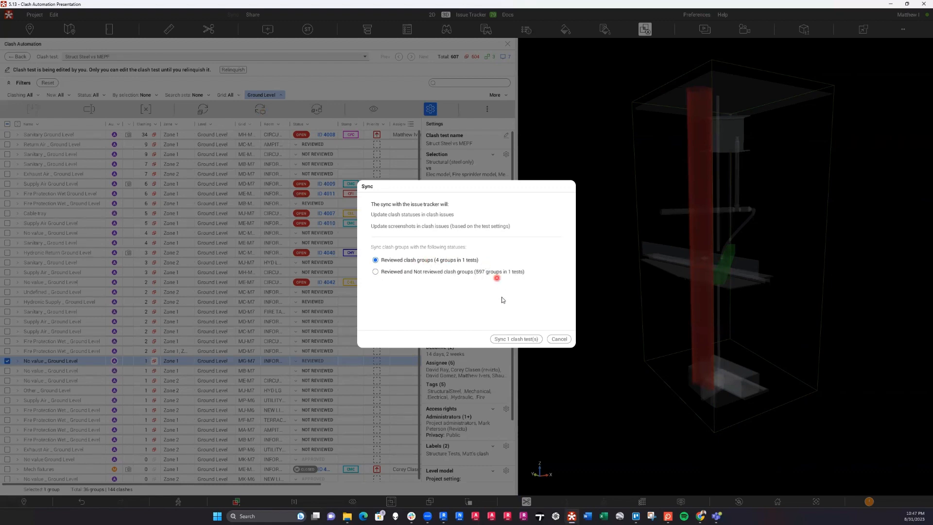
pyautogui.click(513, 341)
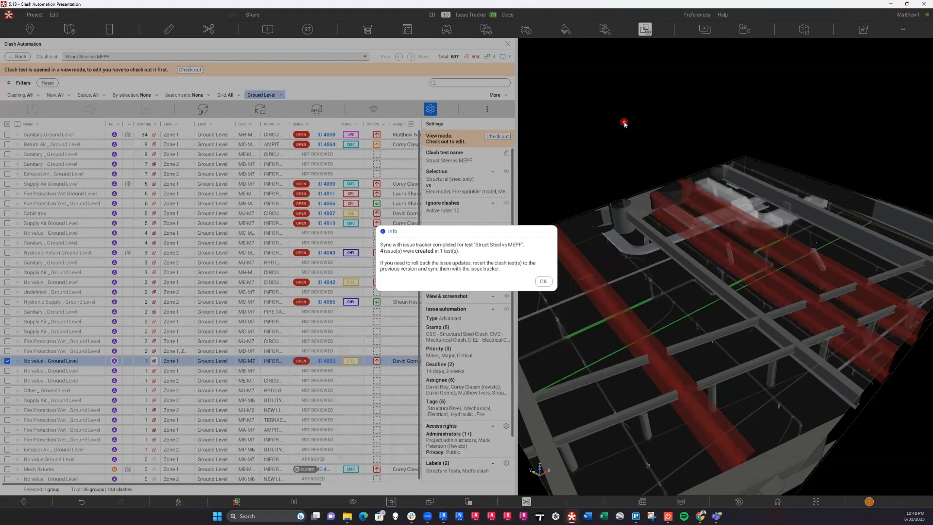
pyautogui.click(543, 282)
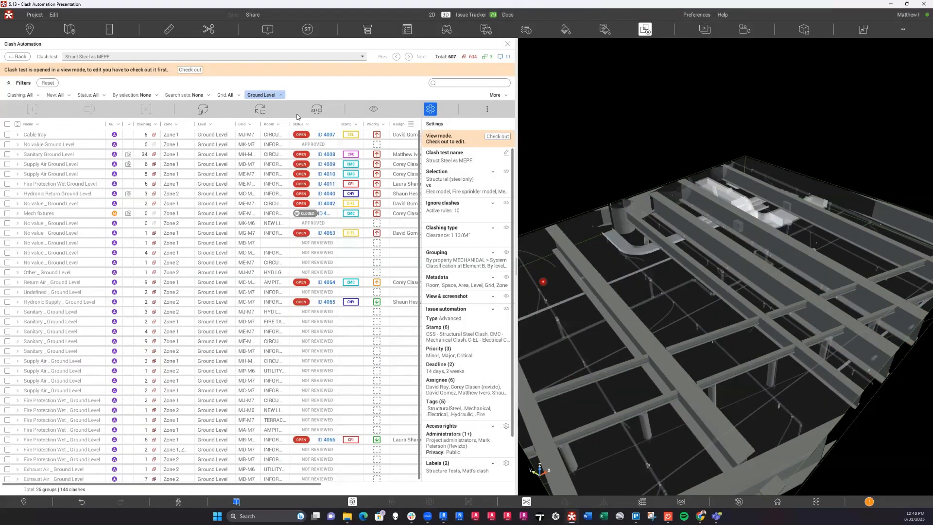
# - Check out the clash test for editing again and filter its Ground Level groups to the Open status
pyautogui.click(197, 70)
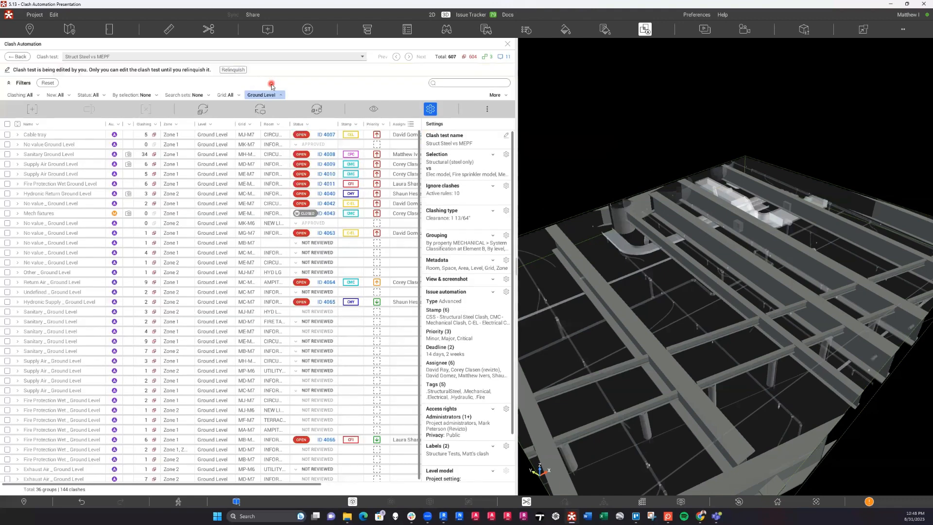
pyautogui.click(104, 98)
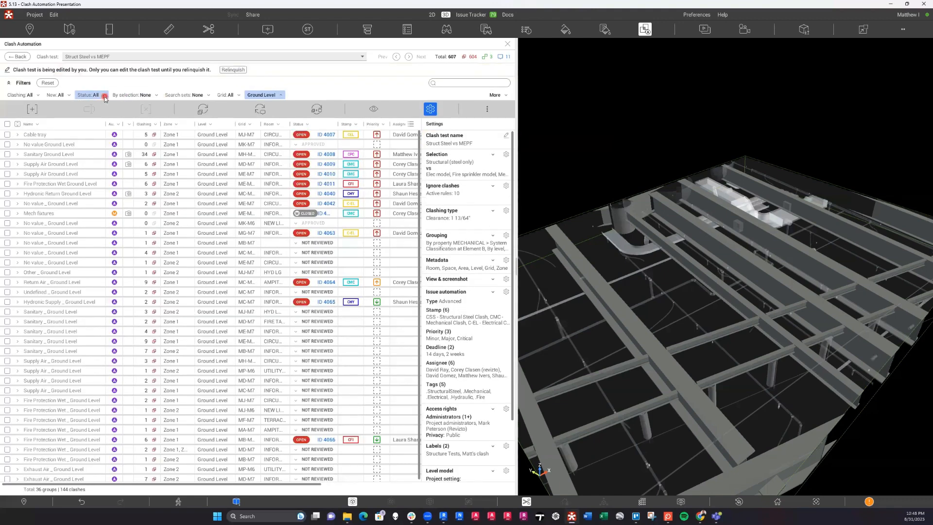
pyautogui.click(84, 197)
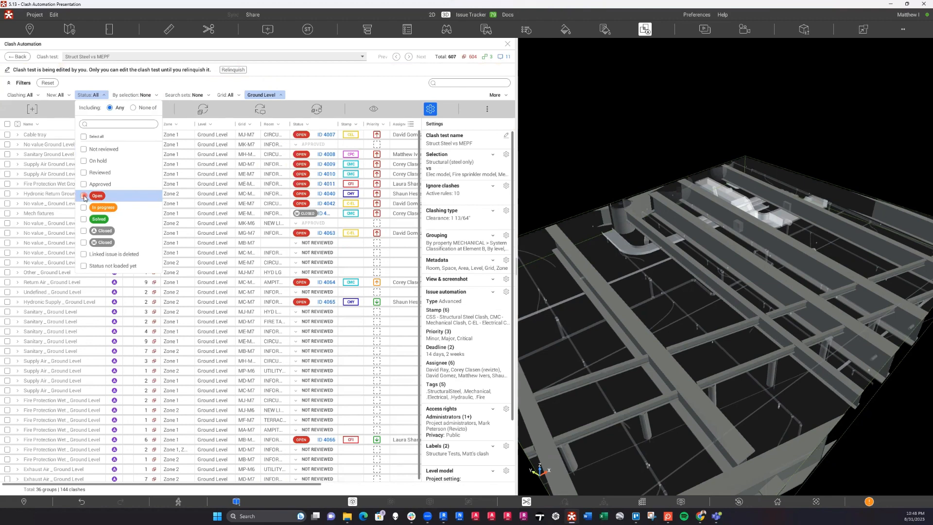
pyautogui.click(290, 303)
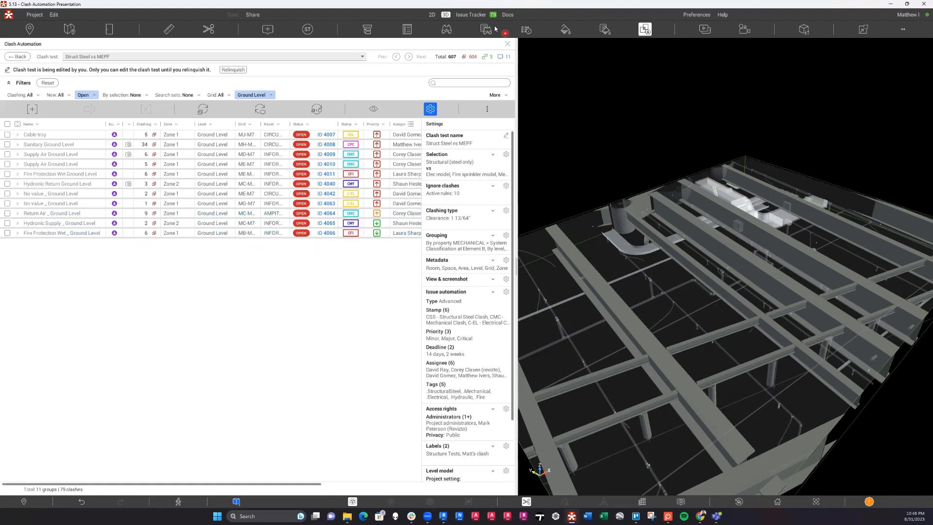
# - Switch to the Issue Tracker and examine the synced Hydronic Supply _ Ground Level issue with its screenshot, stamp, assignee and priority
pyautogui.click(473, 15)
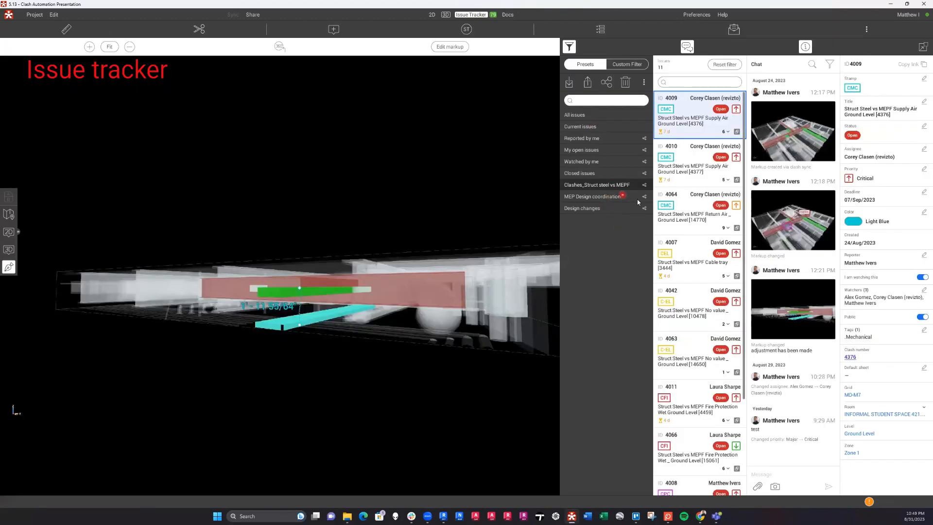
pyautogui.click(697, 172)
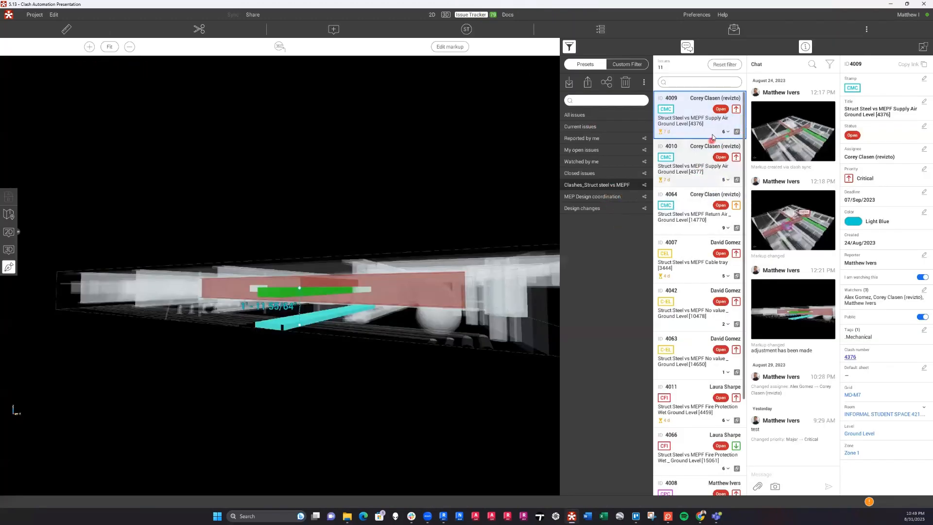
pyautogui.click(679, 291)
pyautogui.scroll(-3, 680, 302)
pyautogui.click(695, 476)
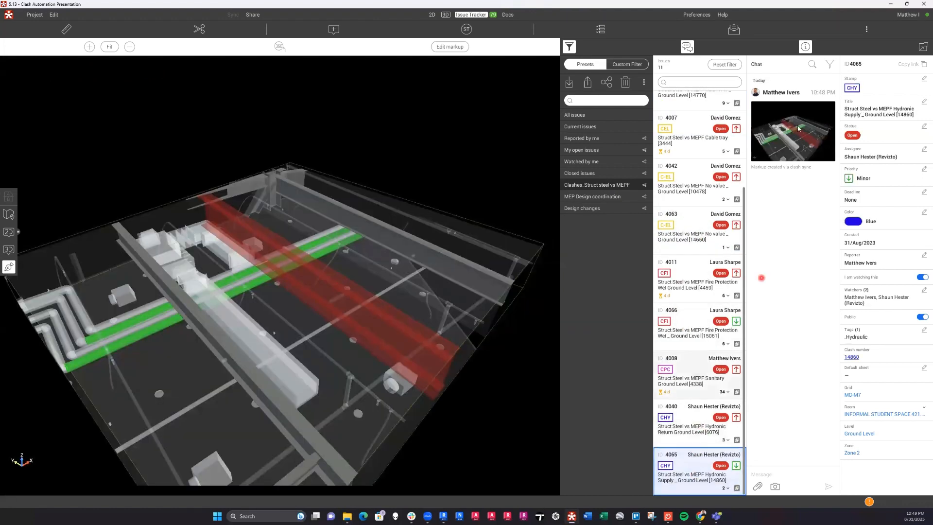
pyautogui.click(775, 96)
pyautogui.click(739, 311)
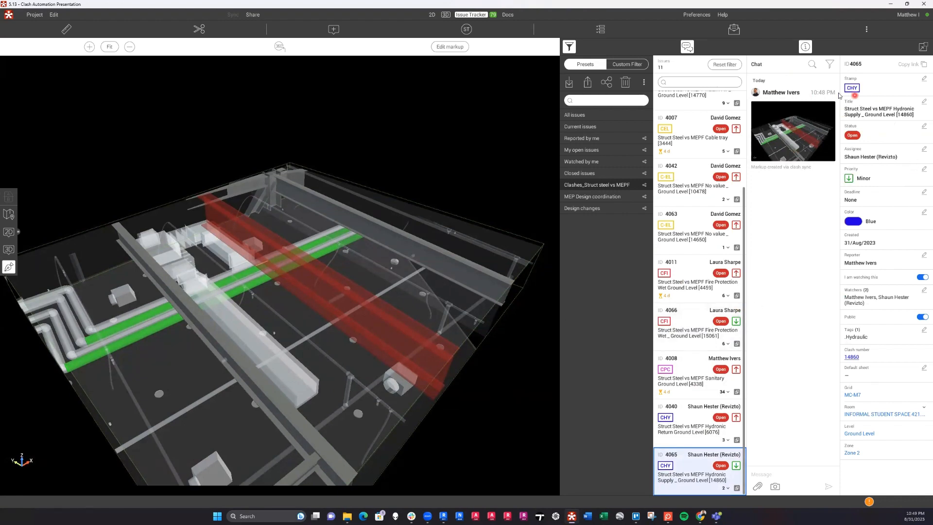
pyautogui.click(813, 99)
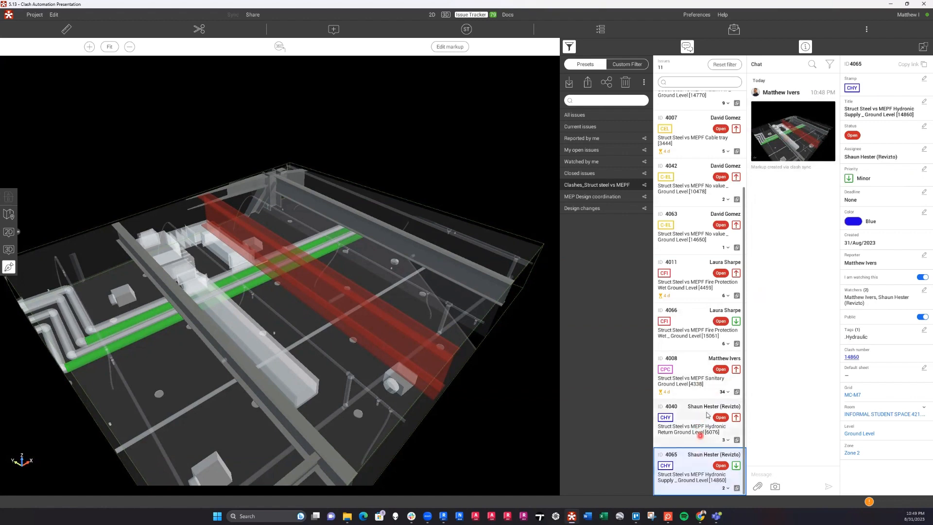
pyautogui.click(688, 150)
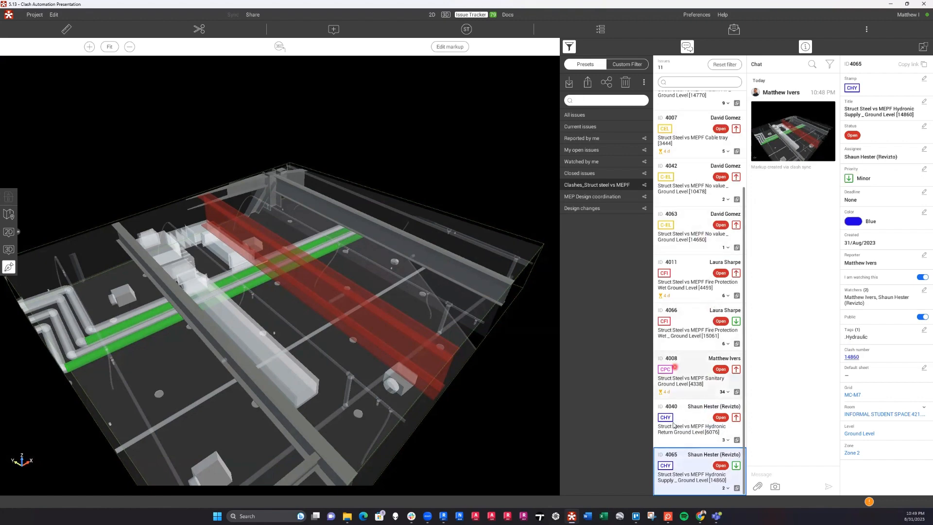
# - Look through the synced Sanitary, Fire Protection Wet and No value Ground Level issues and their snapshots
pyautogui.click(675, 458)
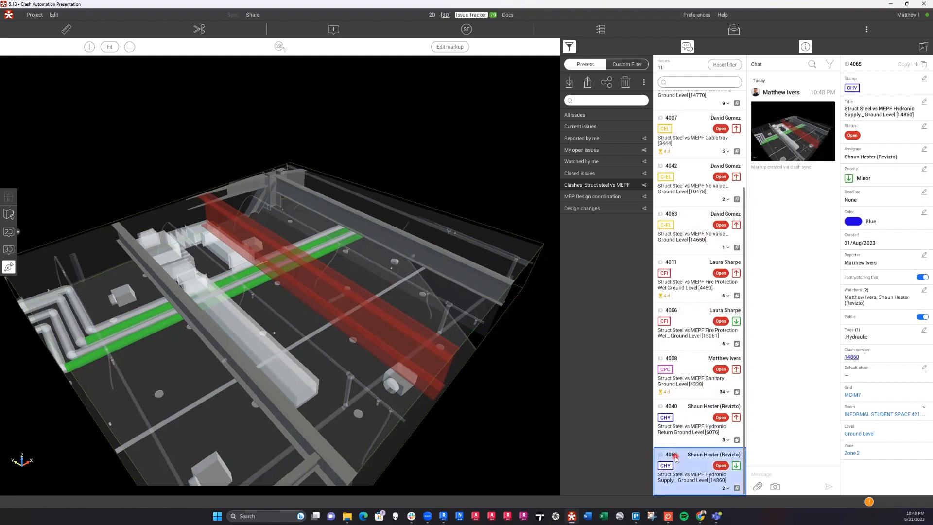
pyautogui.click(695, 372)
pyautogui.click(696, 372)
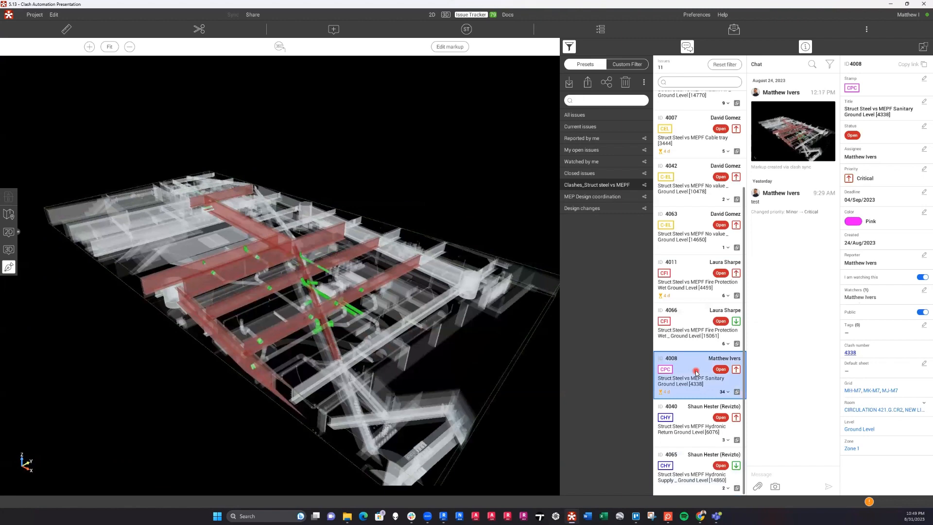
pyautogui.click(693, 332)
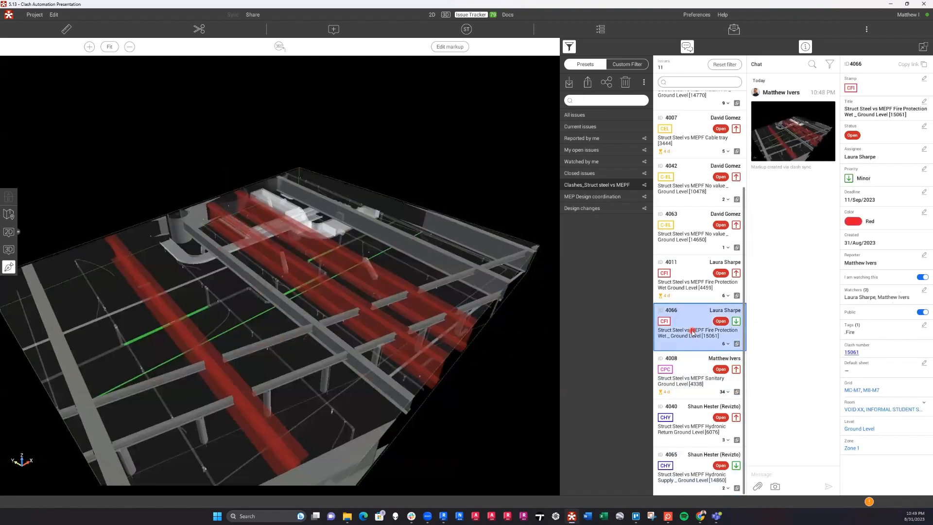
pyautogui.click(685, 261)
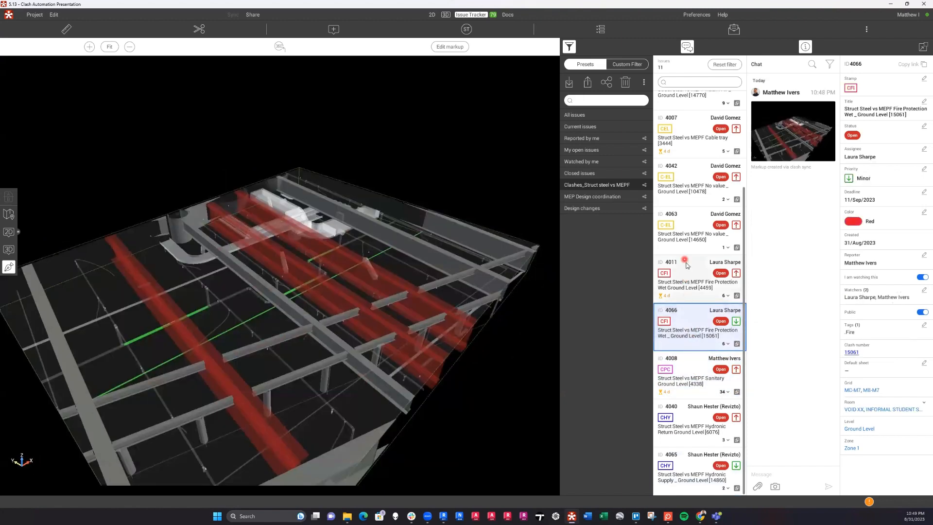
pyautogui.click(702, 233)
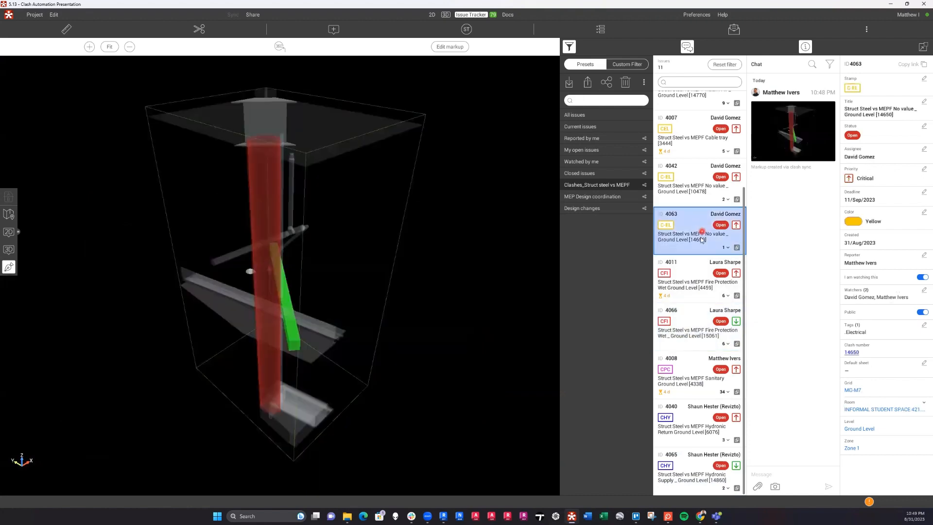
pyautogui.scroll(3, 700, 180)
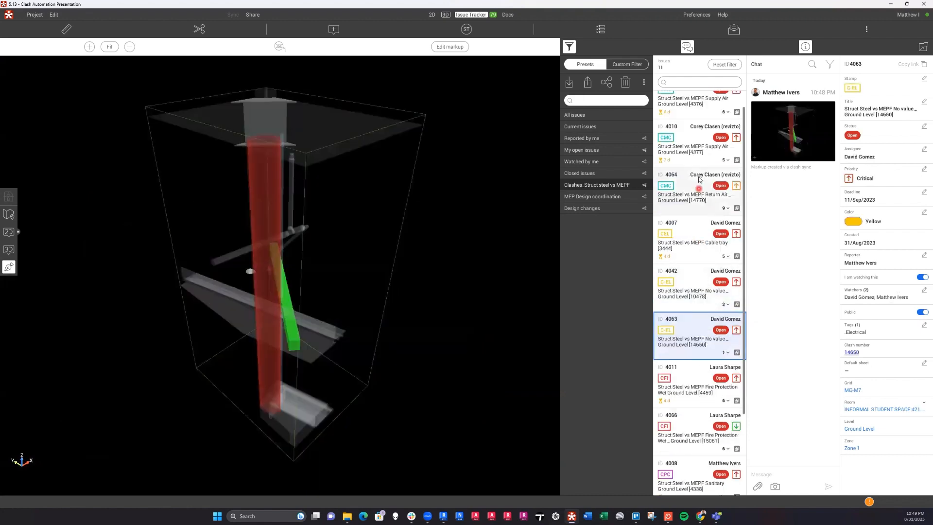
# - Mark up the Return Air _ Ground Level issue with red cloud rectangles around its three green duct clash areas and save the markup
pyautogui.click(694, 203)
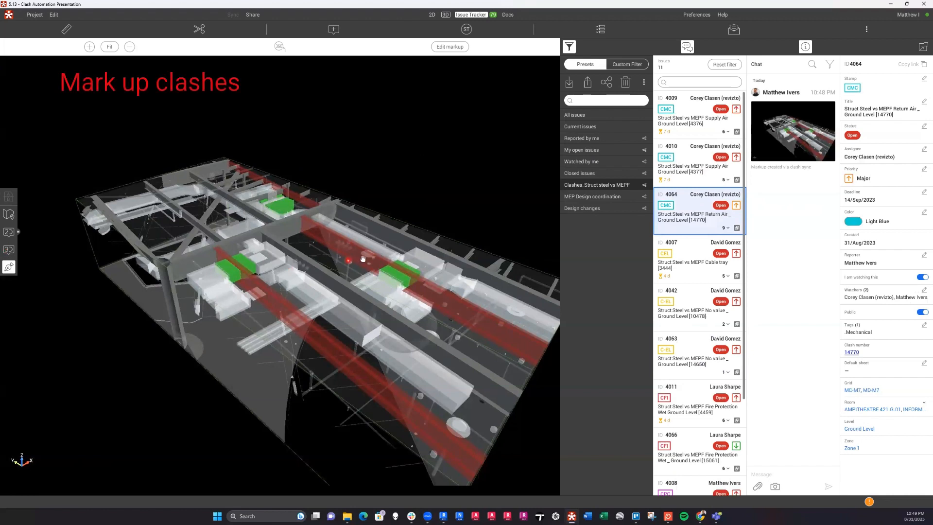
pyautogui.click(453, 48)
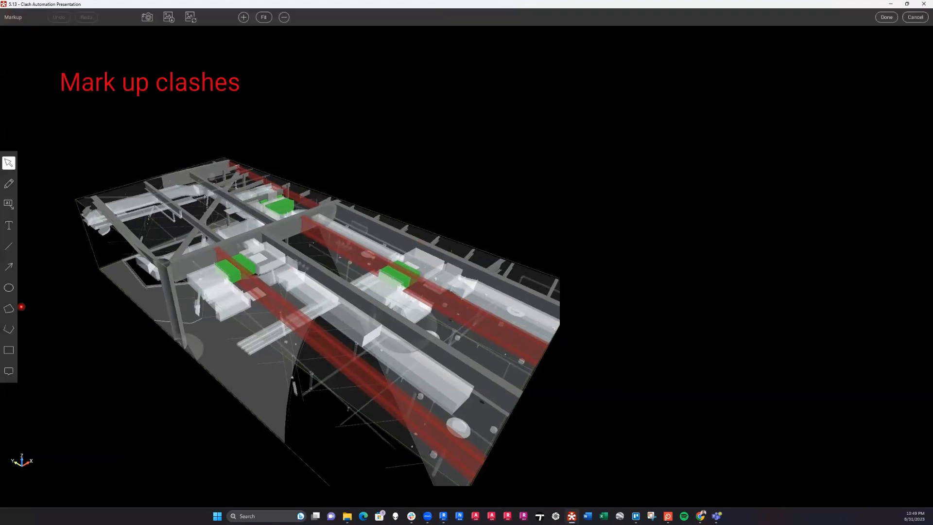
pyautogui.click(9, 350)
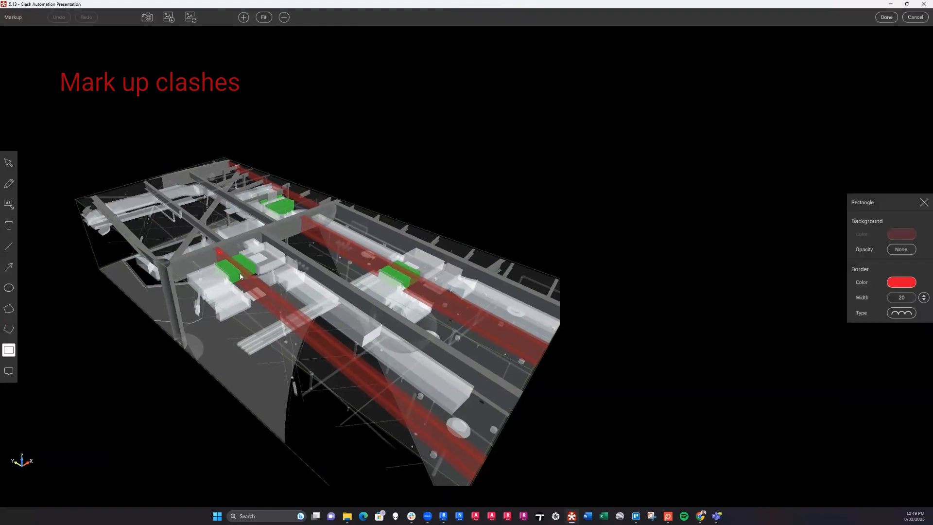
pyautogui.moveTo(218, 252); pyautogui.dragTo(256, 281)
pyautogui.moveTo(387, 263); pyautogui.dragTo(420, 284)
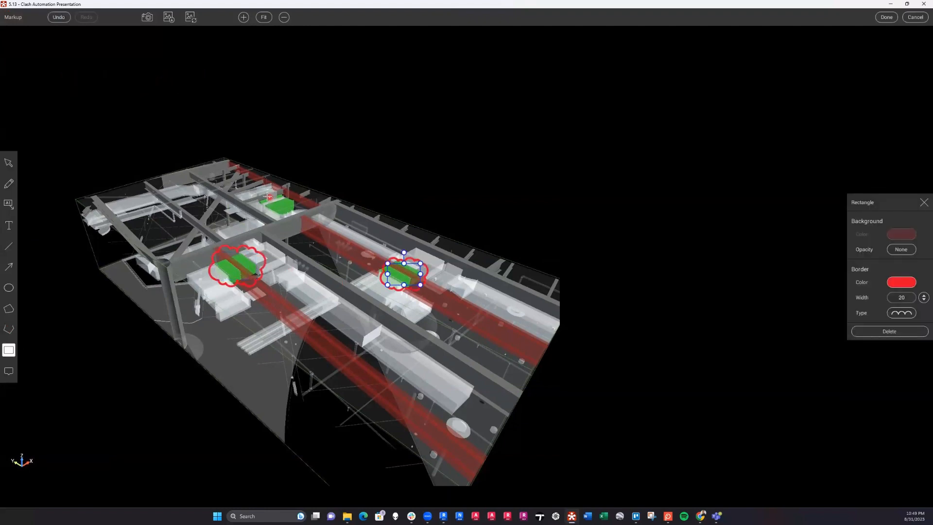
pyautogui.moveTo(264, 191); pyautogui.dragTo(294, 215)
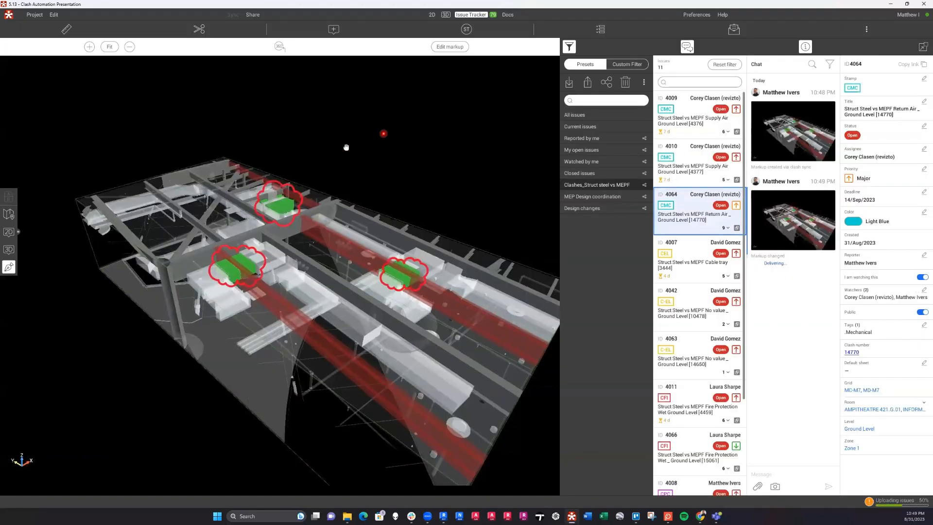
# - Examine the Return Air issue in 3D with clash transparency switched, first with only the clashing objects isolated and again with their surroundings
pyautogui.click(9, 249)
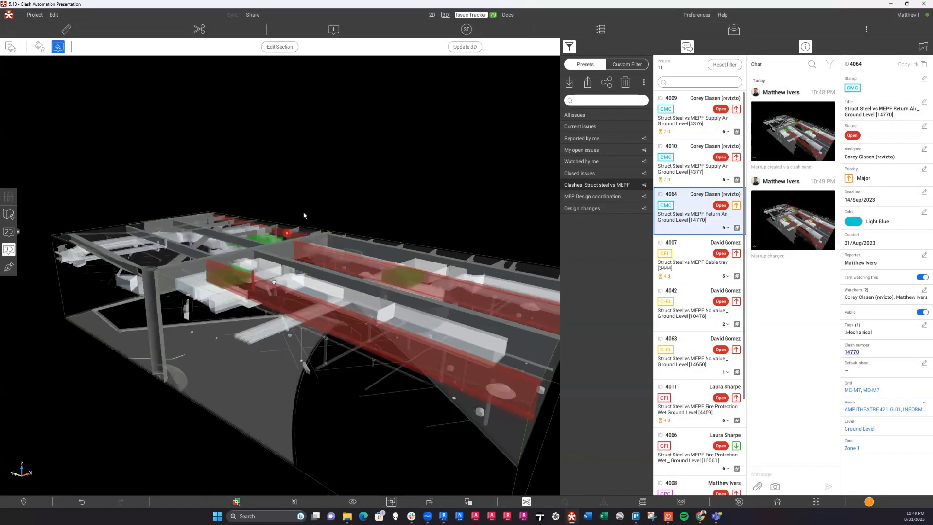
pyautogui.click(468, 502)
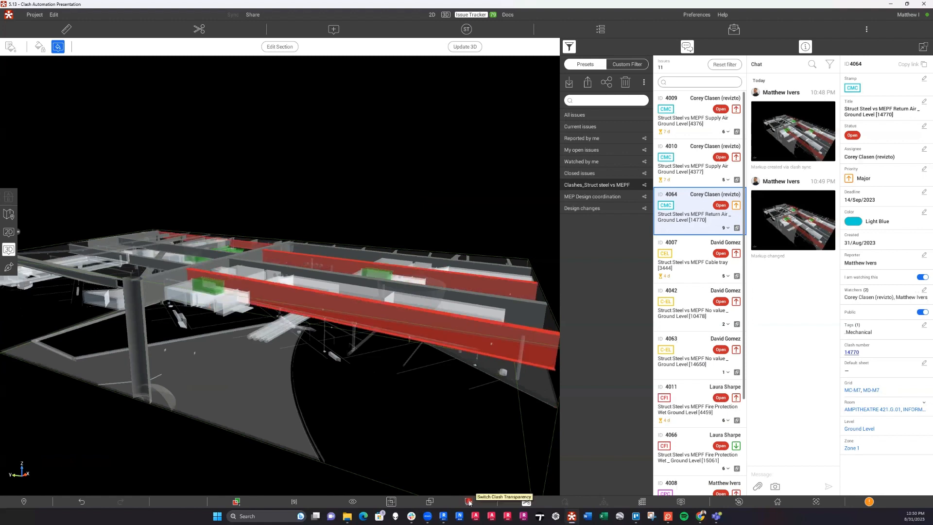
pyautogui.moveTo(248, 307); pyautogui.dragTo(248, 291, button='middle')
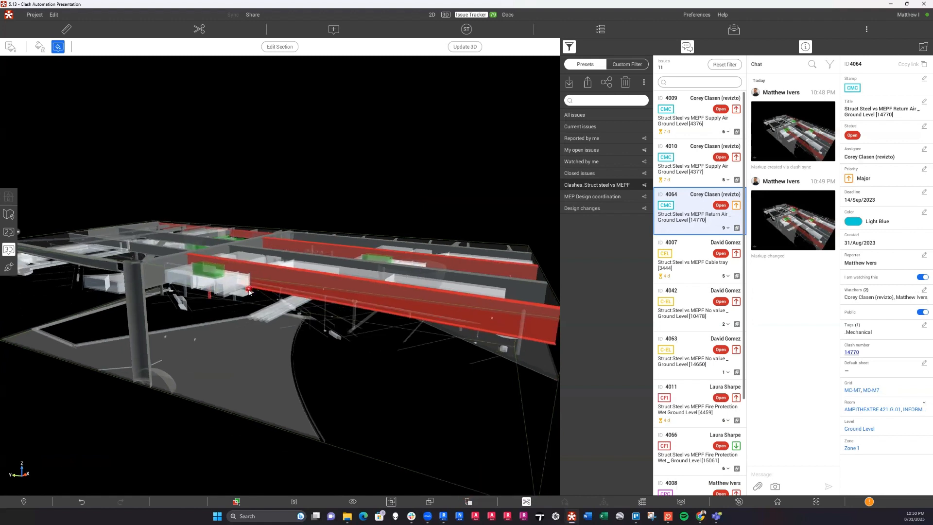
pyautogui.click(429, 502)
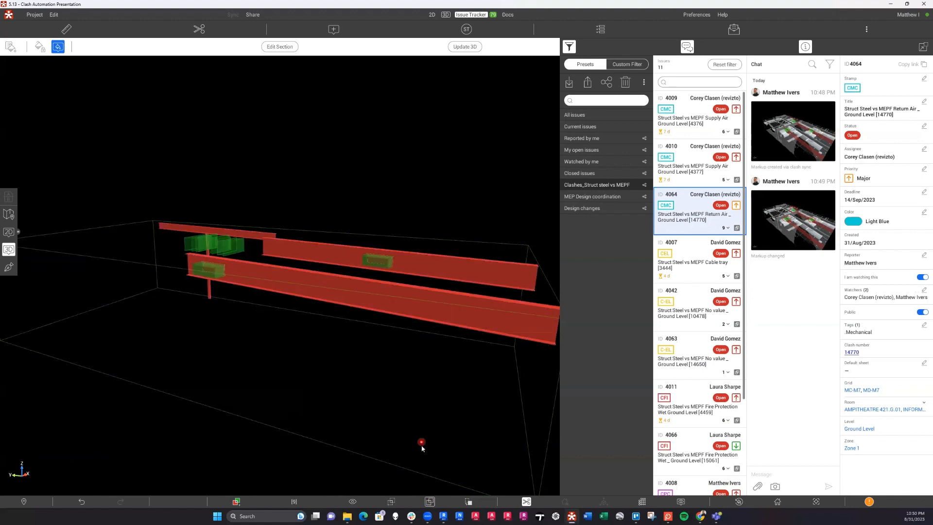
pyautogui.click(392, 501)
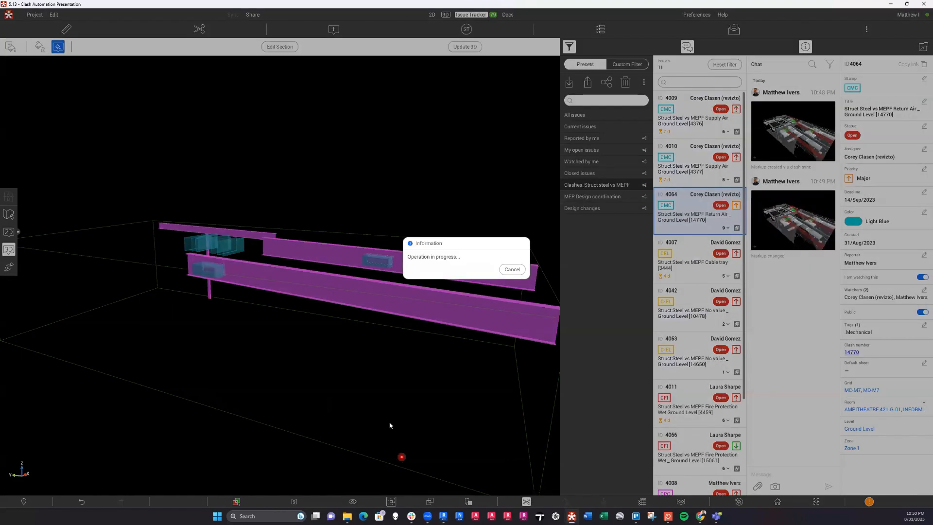
pyautogui.moveTo(234, 271); pyautogui.dragTo(195, 277)
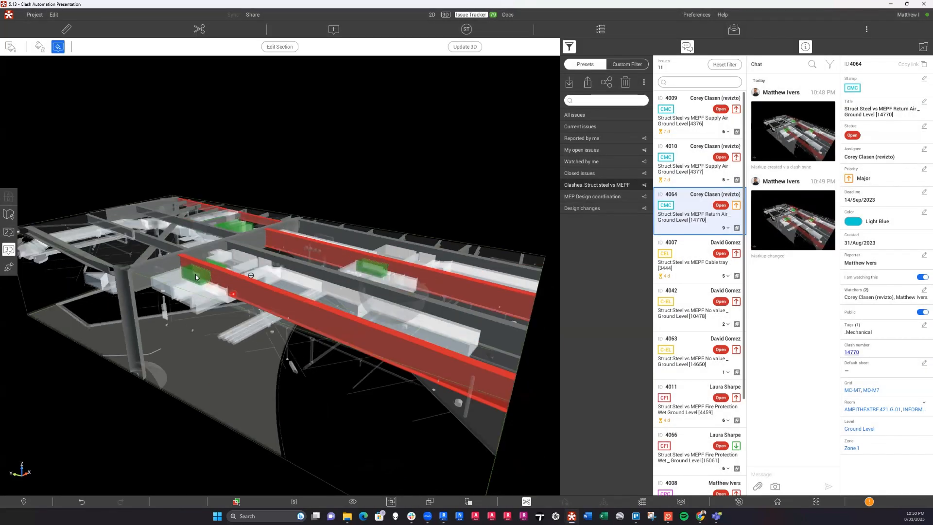
# - Temporarily move the green rectangular duct at the near end of the red beam down about 2' - 1 13/32" to clear the steel
pyautogui.scroll(3, 240, 270)
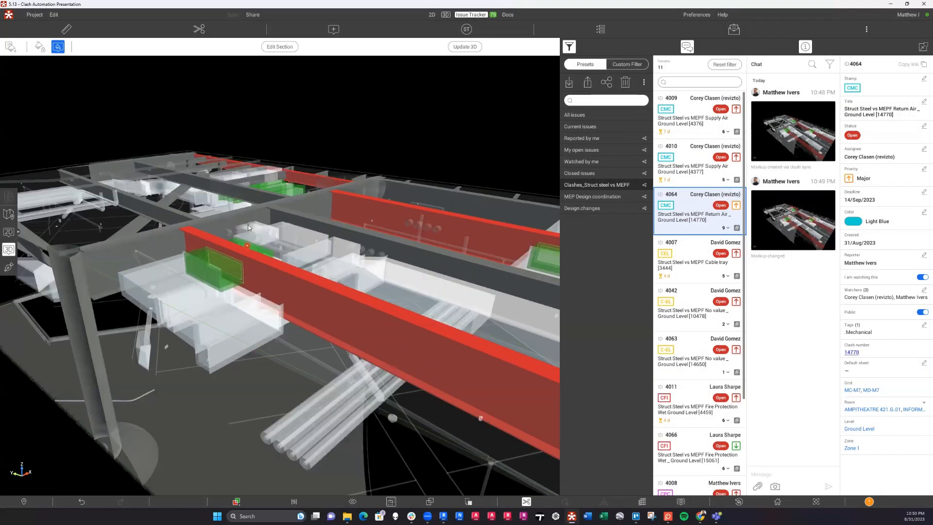
pyautogui.click(235, 272)
pyautogui.moveTo(206, 299); pyautogui.dragTo(212, 281)
pyautogui.click(241, 245)
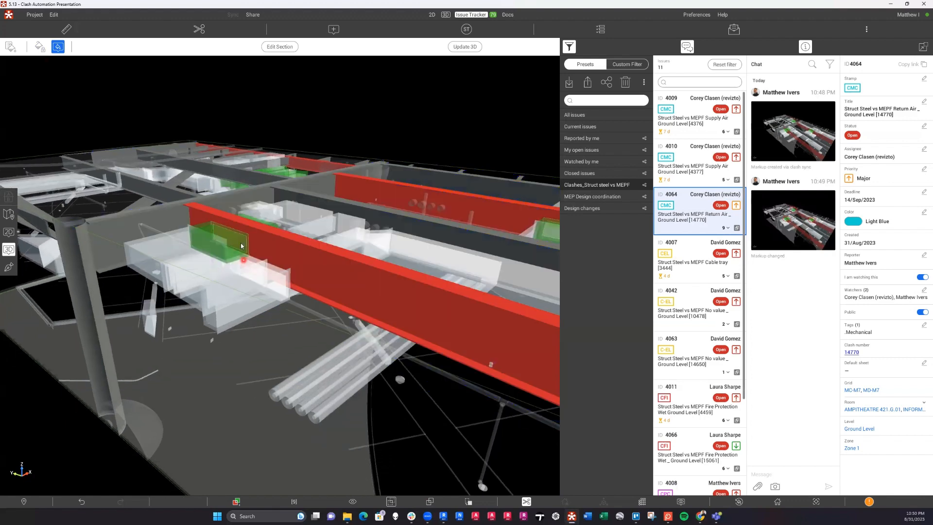
pyautogui.click(239, 240)
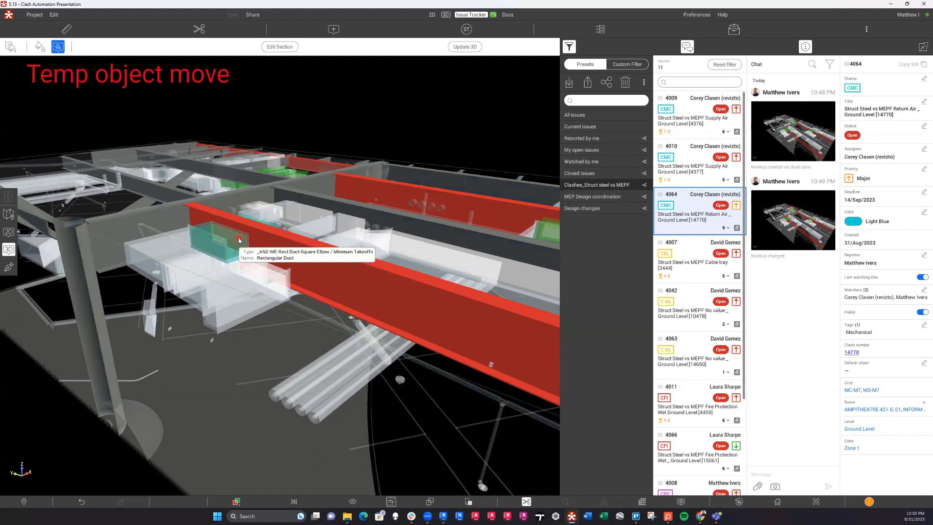
pyautogui.moveTo(247, 223)
pyautogui.mouseDown()
pyautogui.moveTo(261, 176)
pyautogui.moveTo(264, 229)
pyautogui.mouseUp()
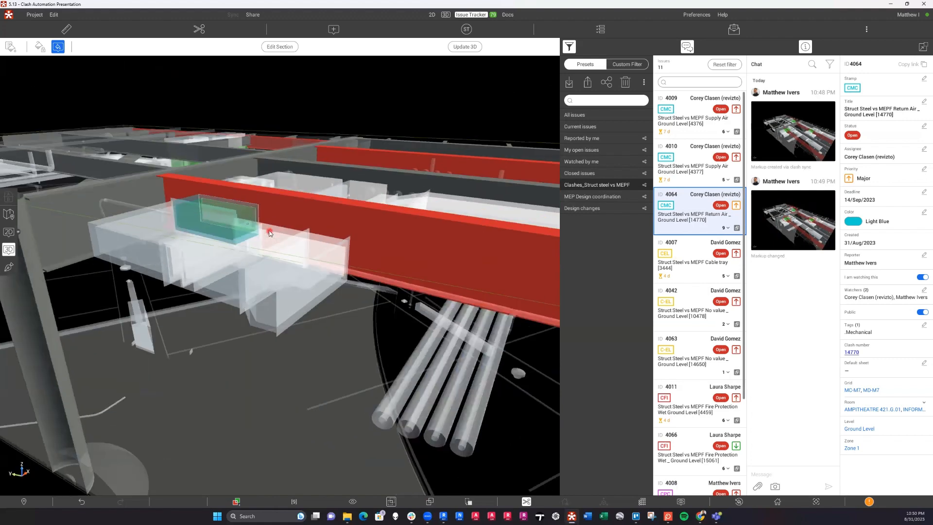
pyautogui.rightClick(250, 217)
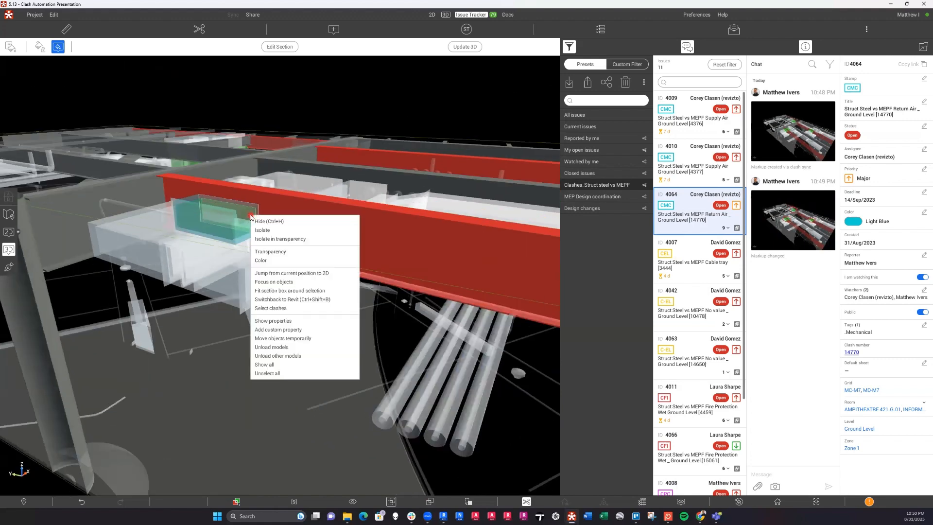
pyautogui.click(273, 339)
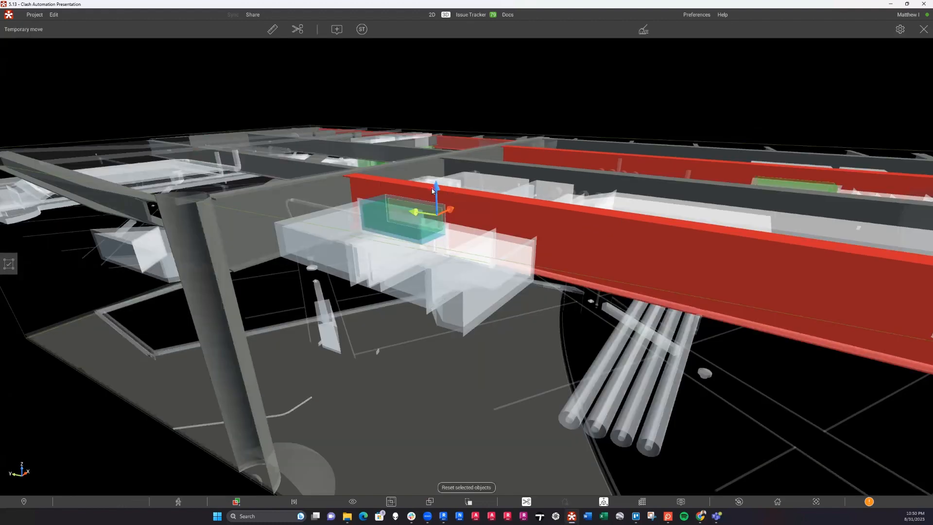
pyautogui.moveTo(440, 195); pyautogui.dragTo(425, 243)
pyautogui.scroll(-2, 424, 229)
pyautogui.moveTo(405, 192); pyautogui.dragTo(489, 261)
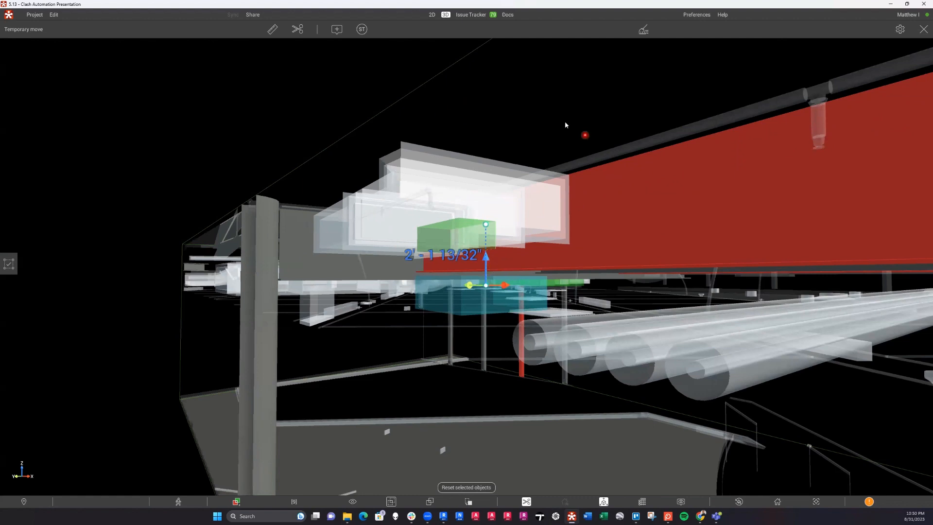
# - Return to the Return Air issue in the Issue Tracker and update its 3D viewpoint with the temporarily moved duct
pyautogui.click(464, 15)
pyautogui.click(10, 249)
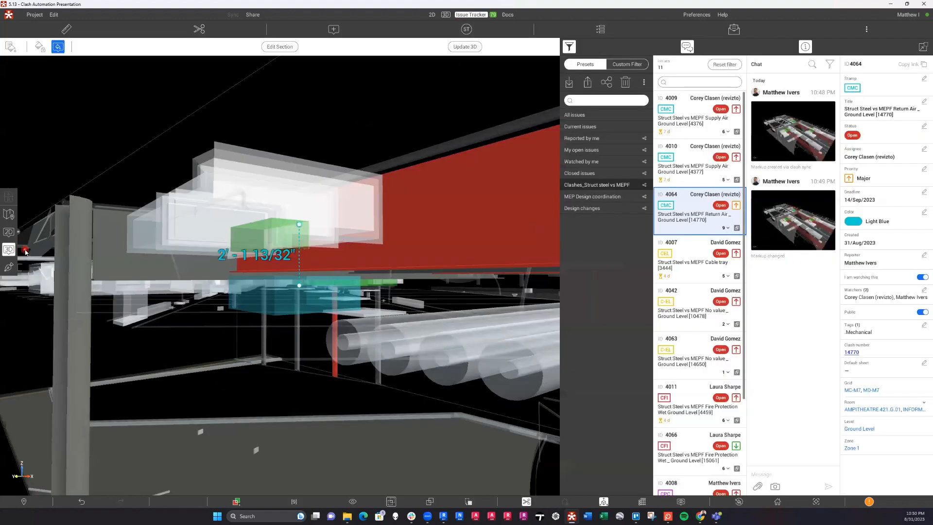
pyautogui.click(464, 47)
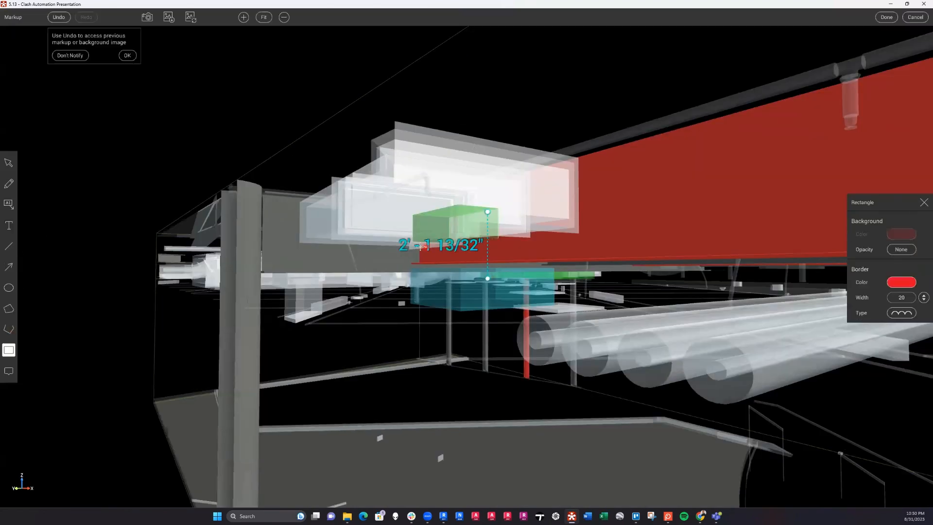
# - Add a callout reading "drop duct 2'" that points at the duct's original position, and save the markup
pyautogui.click(9, 204)
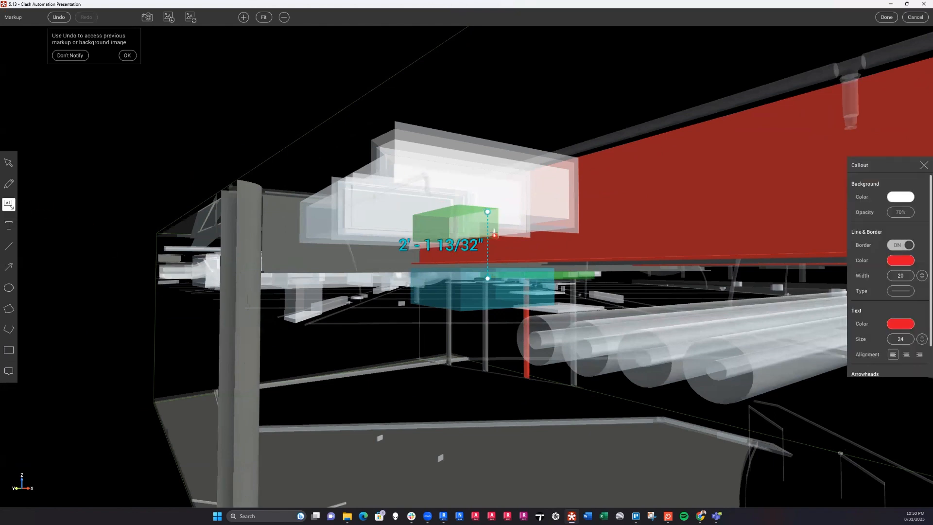
pyautogui.moveTo(467, 221); pyautogui.dragTo(596, 130)
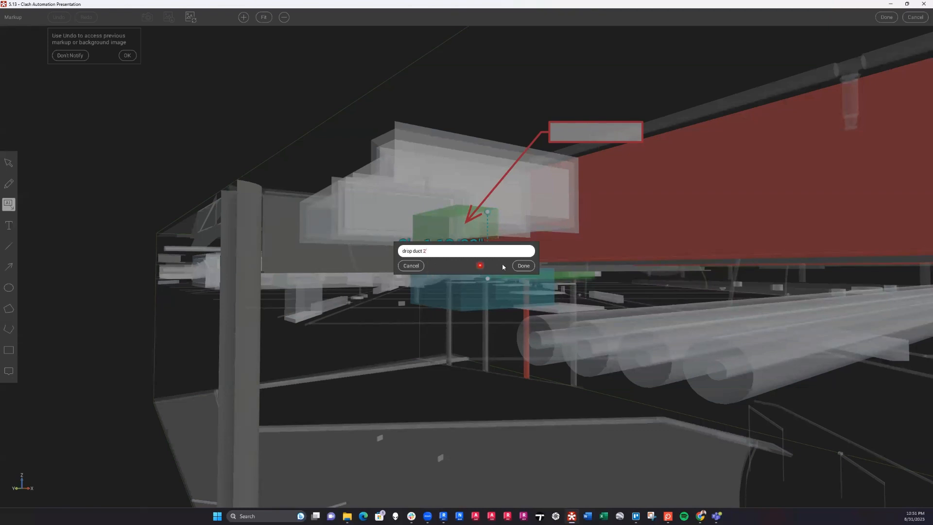
pyautogui.click(524, 265)
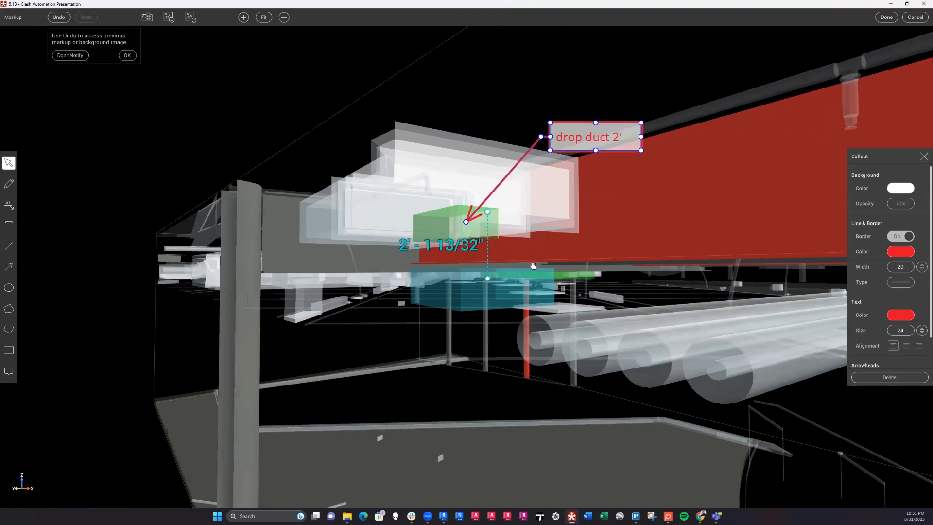
pyautogui.click(887, 17)
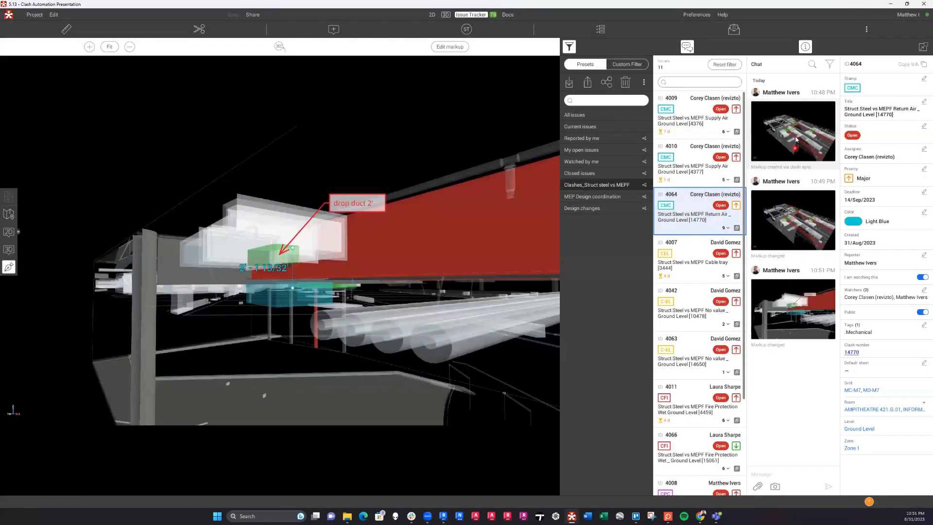
# - Compare the three snapshots in the Return Air issue's chat: the clash sync image, the clouded markup and the duct callout
pyautogui.click(797, 138)
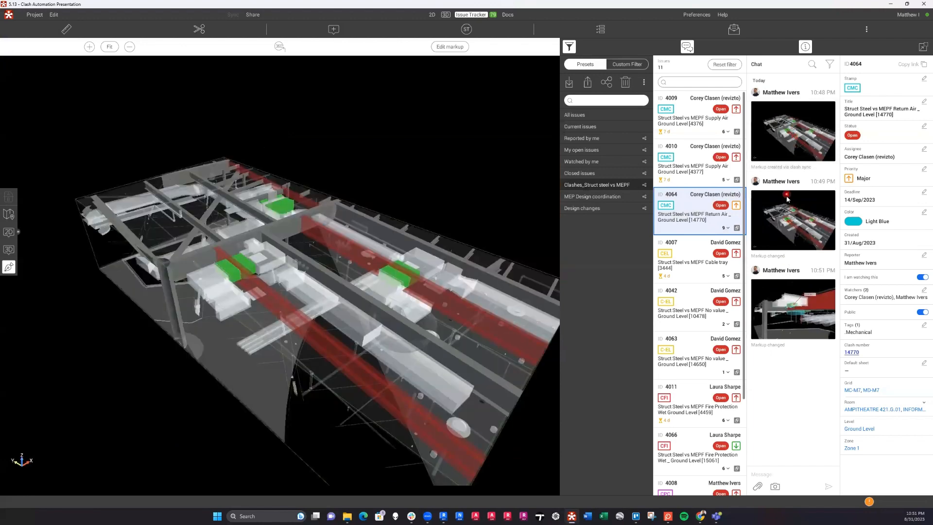
pyautogui.click(798, 244)
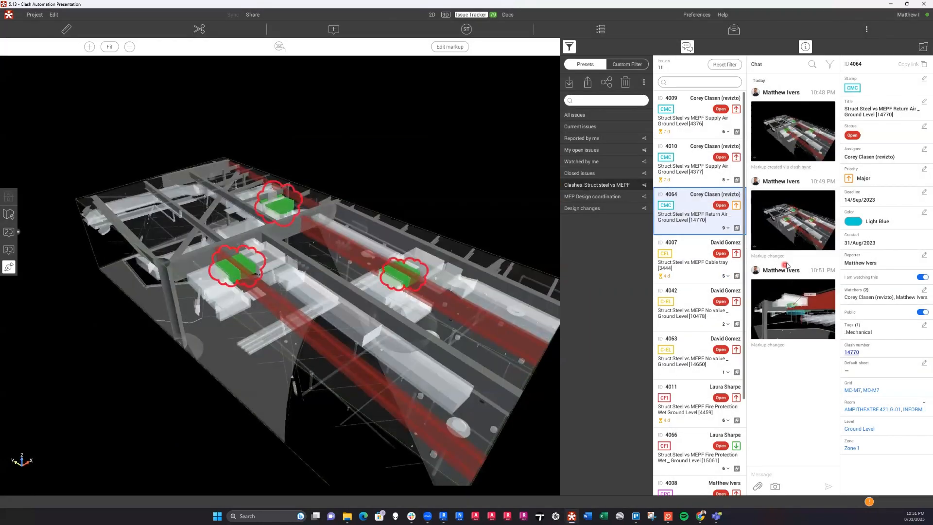
pyautogui.click(780, 295)
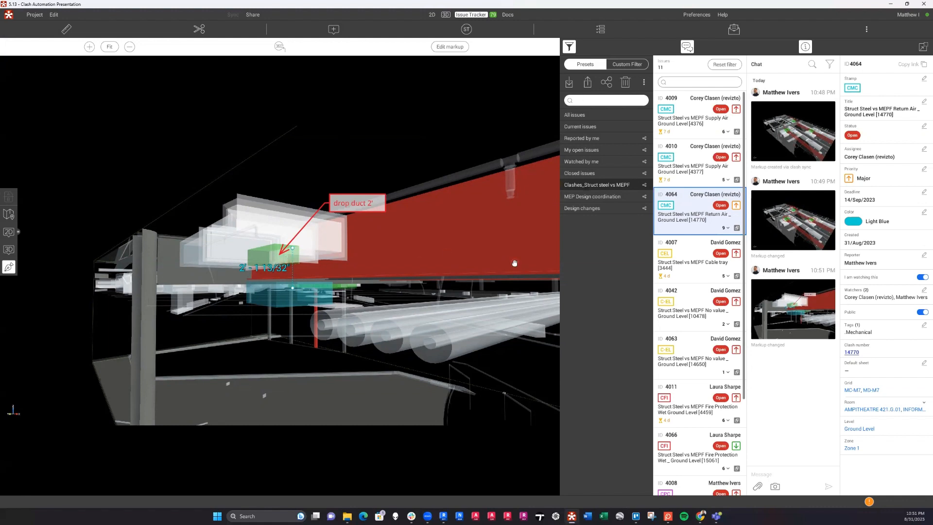
# - Open the Return Air issue in 3D and examine the green duct where it meets the red steel beam from several angles
pyautogui.click(9, 249)
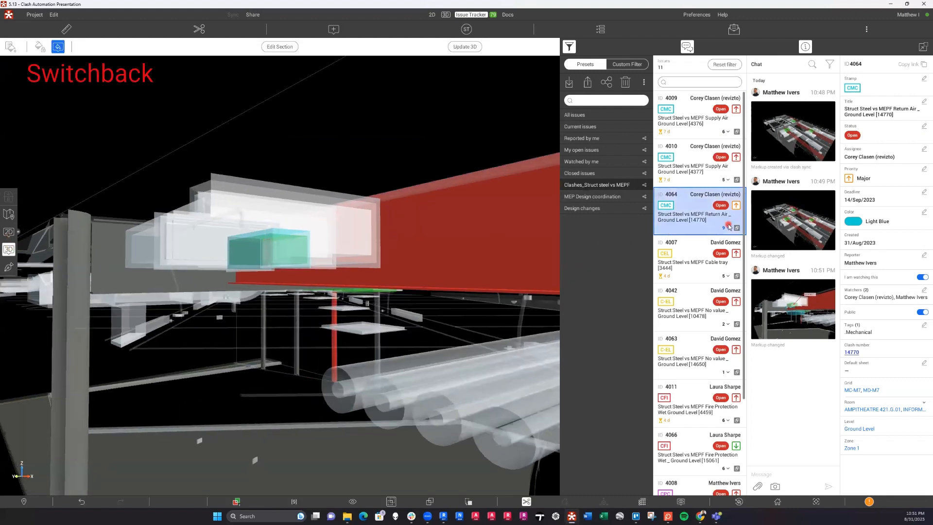
pyautogui.scroll(-3, 268, 285)
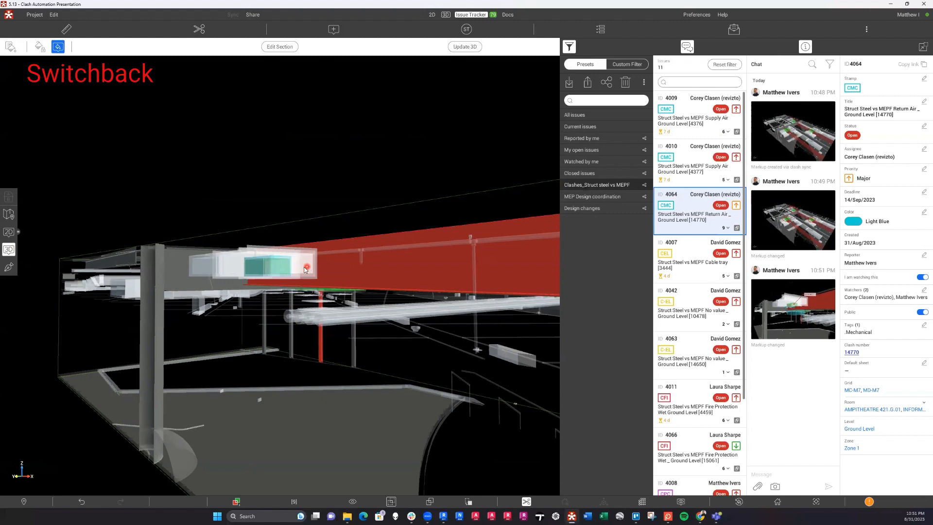
pyautogui.moveTo(311, 270); pyautogui.dragTo(322, 322)
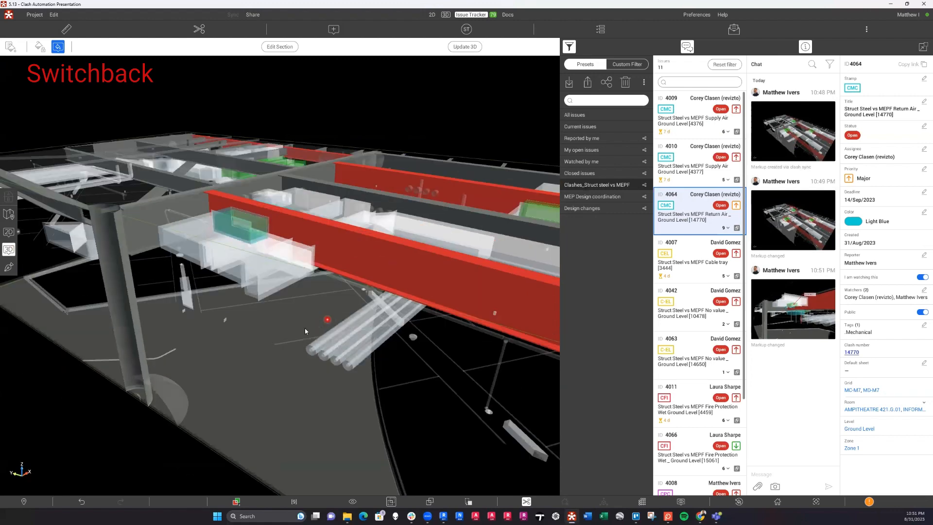
pyautogui.scroll(-3, 305, 331)
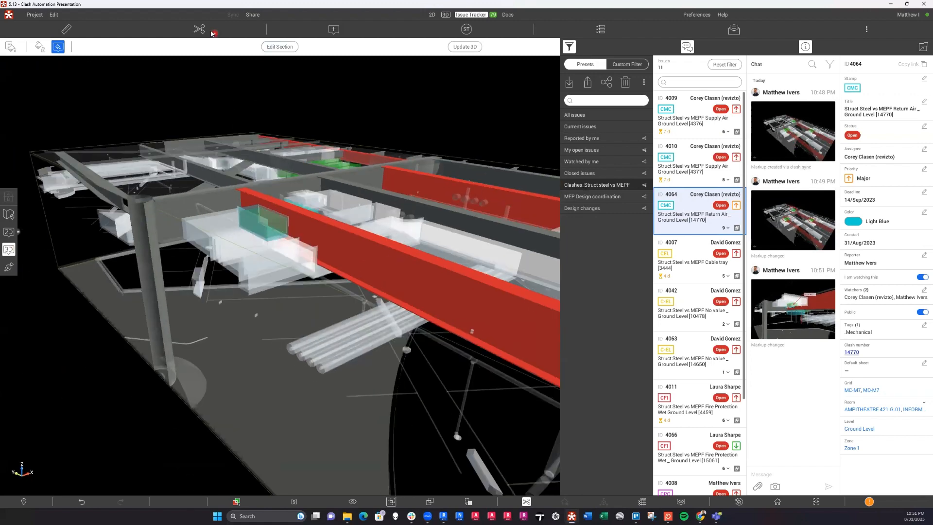
pyautogui.click(199, 29)
pyautogui.moveTo(330, 279); pyautogui.dragTo(705, 185)
pyautogui.click(899, 30)
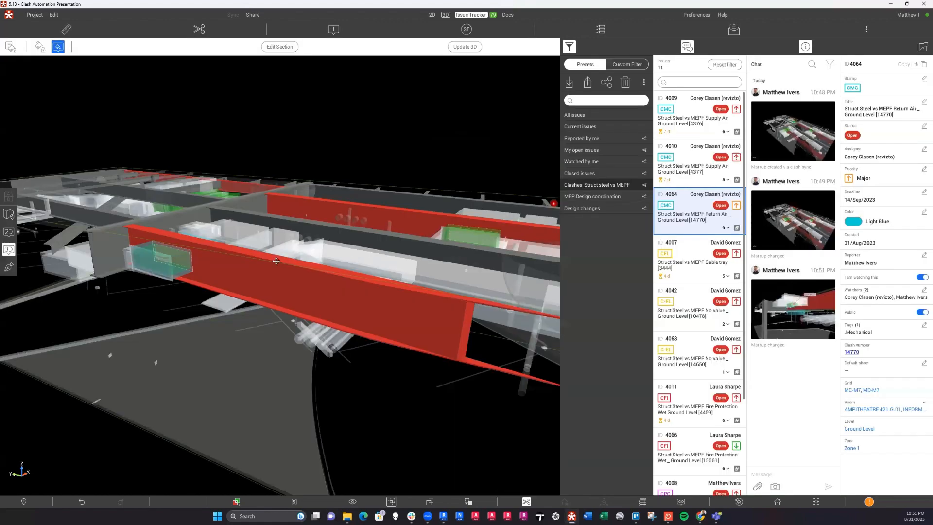
pyautogui.moveTo(276, 261); pyautogui.dragTo(383, 247)
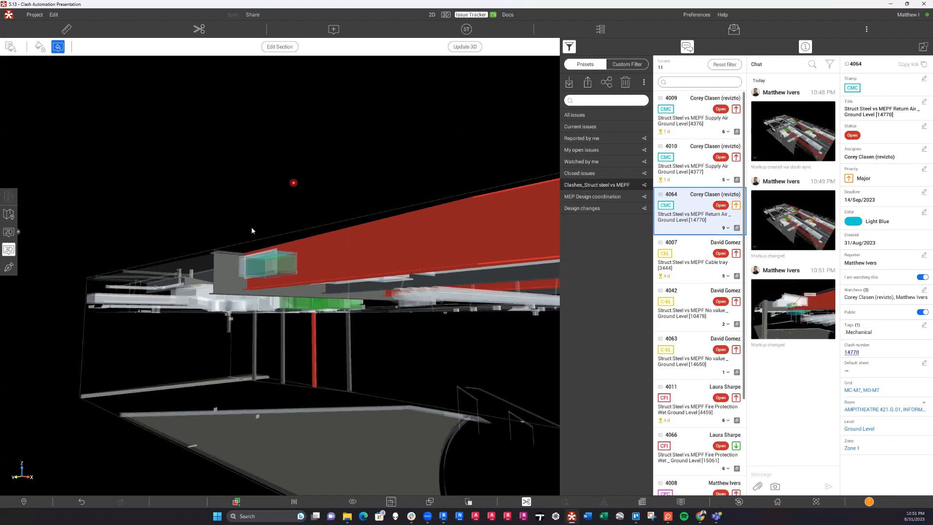
# - Use Switchback to Revit on the Return Air duct that clashes with the red steel beam
pyautogui.click(272, 153)
pyautogui.rightClick(261, 197)
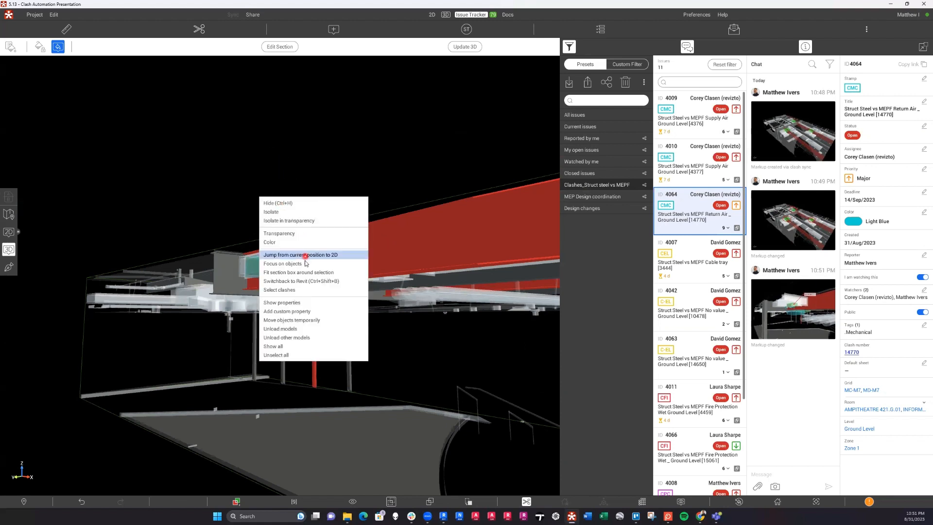
pyautogui.click(298, 302)
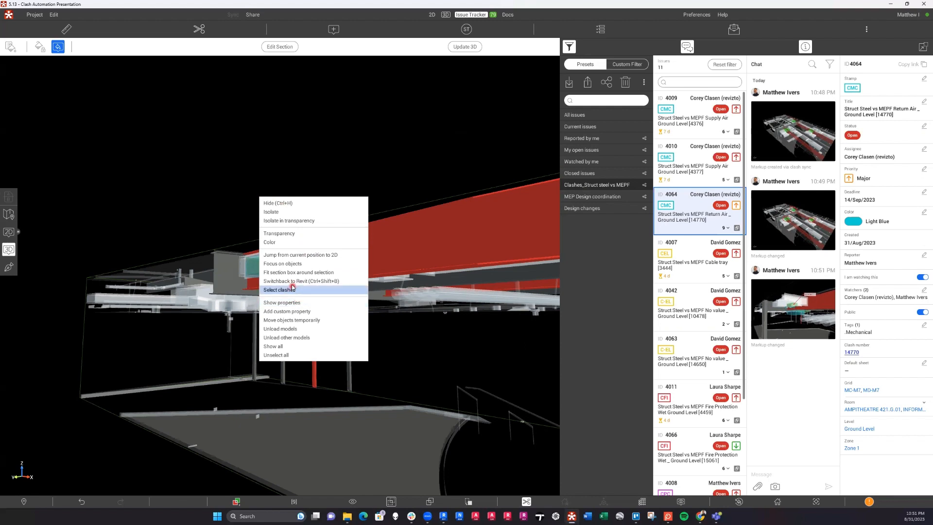
pyautogui.click(305, 272)
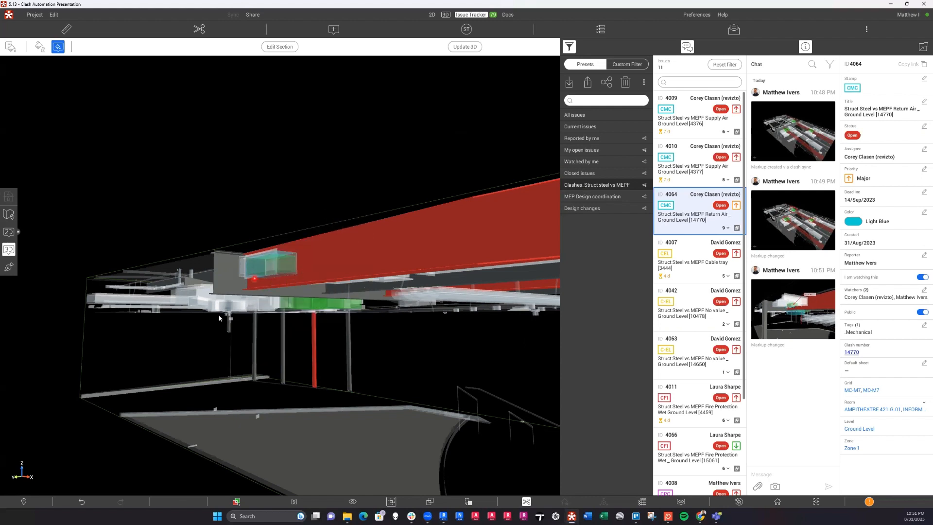
# - Switch to Revit and inspect the selected rectangular duct against the structural steel in the Revizto Isometric 3D view
pyautogui.moveTo(292, 262)
pyautogui.moveTo(443, 514)
pyautogui.click(449, 474)
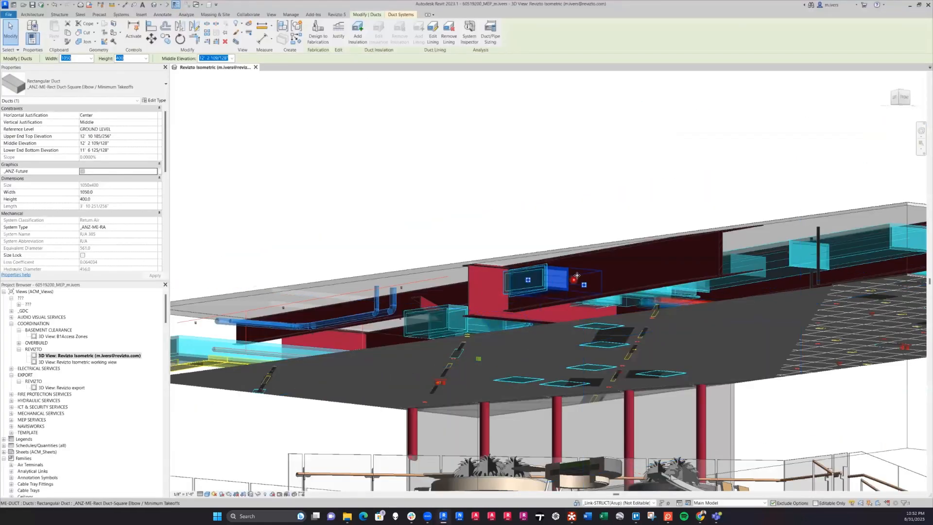
pyautogui.moveTo(584, 268); pyautogui.dragTo(228, 343, button='middle')
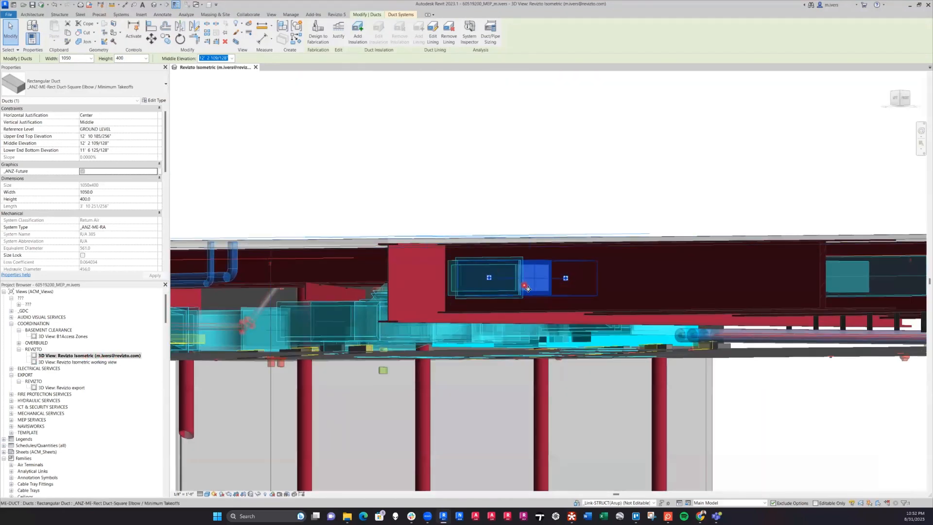
pyautogui.keyDown('shift'); pyautogui.moveTo(444, 246); pyautogui.dragTo(417, 247, button='middle'); pyautogui.keyUp('shift')
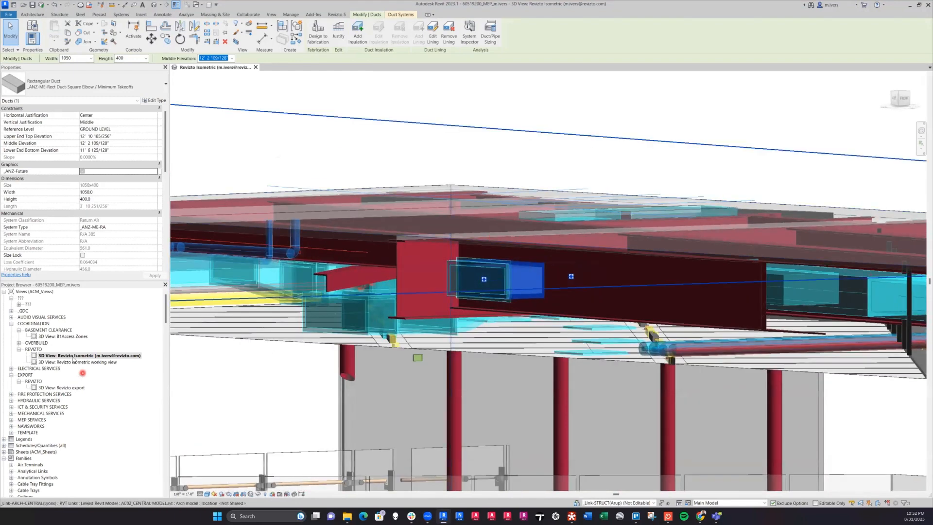